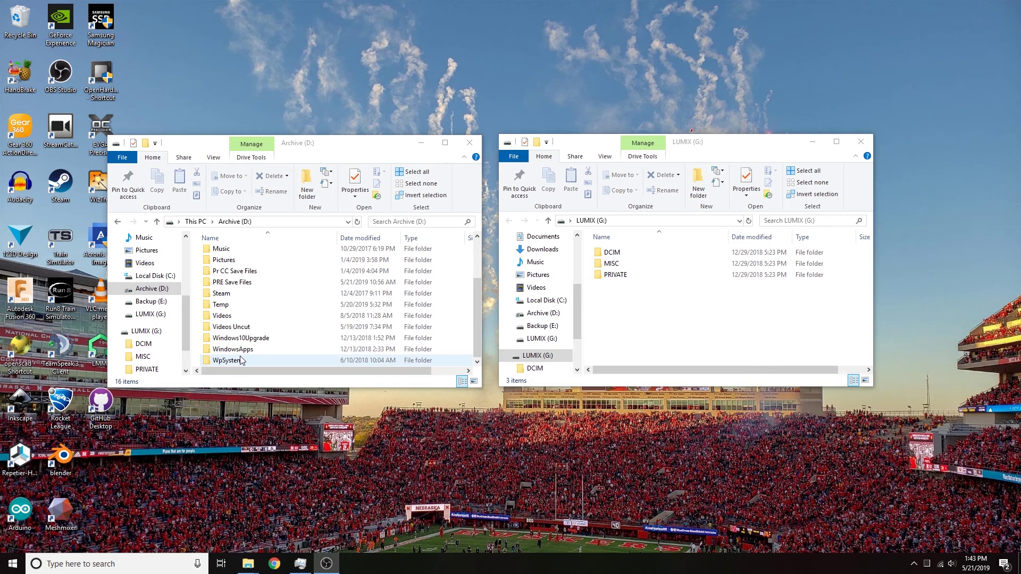
Create a folder named 3D Printer Meltdown inside the Videos Uncut folder on the Archive (D:) drive
double_click(246, 329)
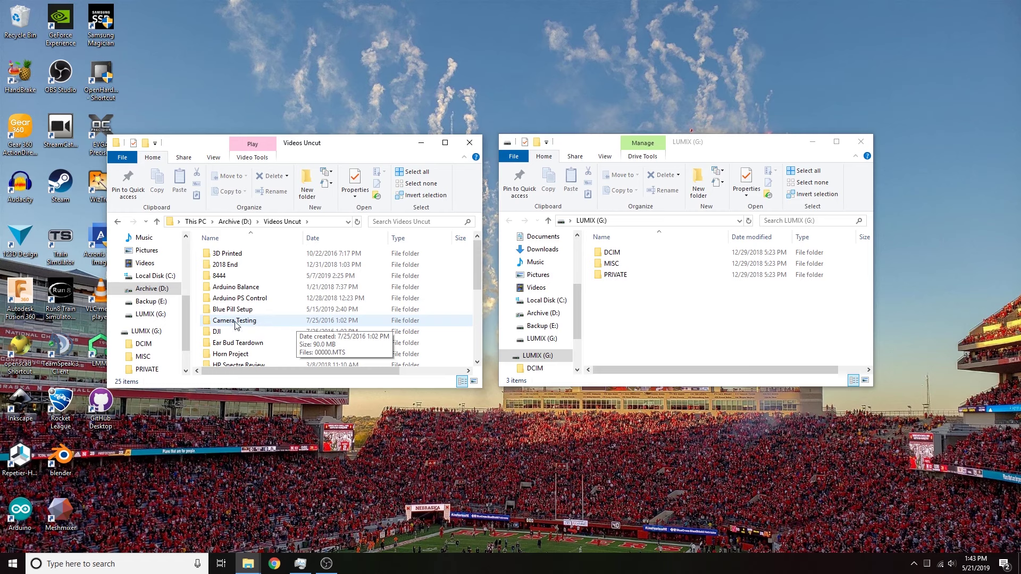
right_click(196, 318)
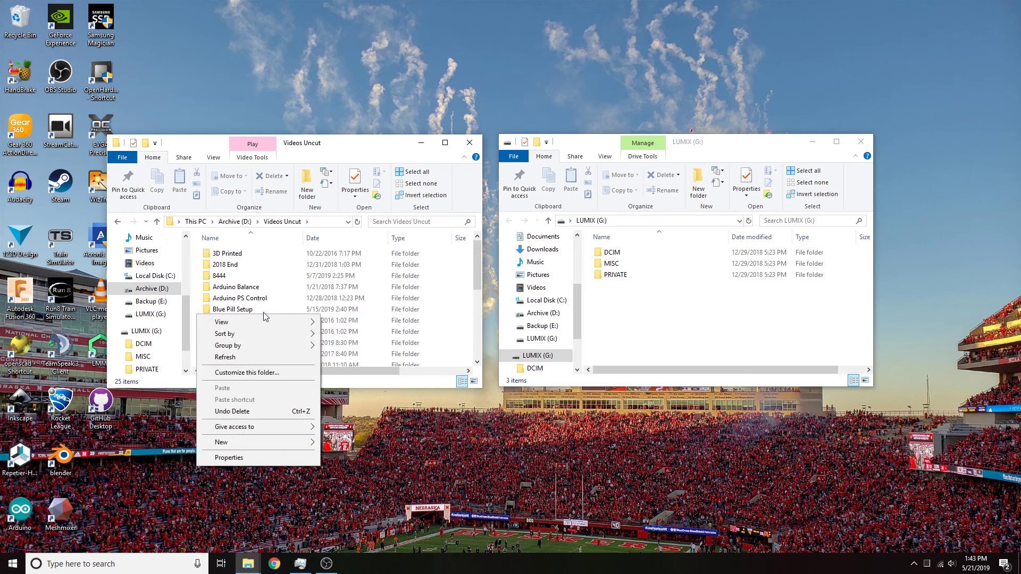
mouse_move(260, 444)
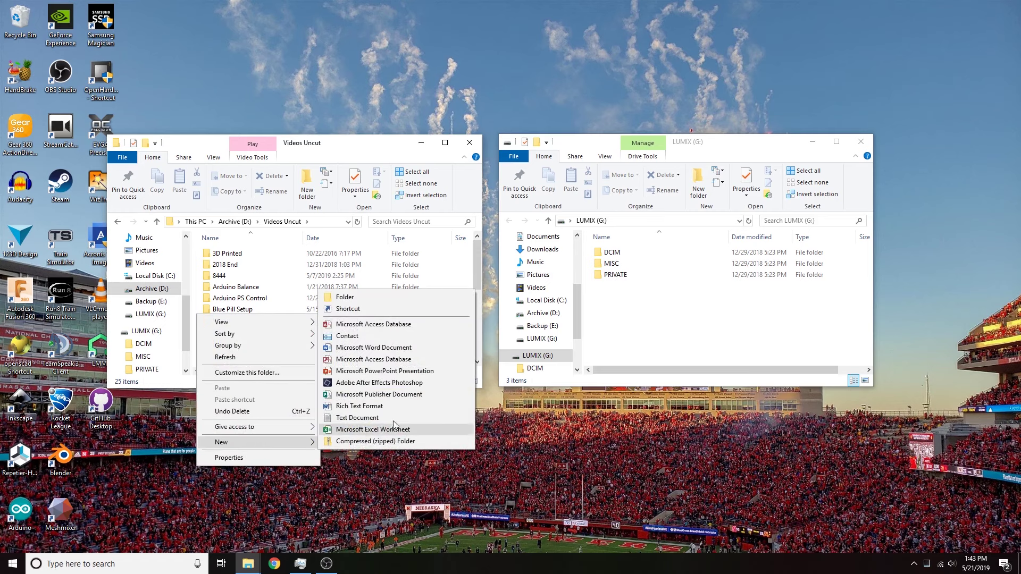
click(370, 297)
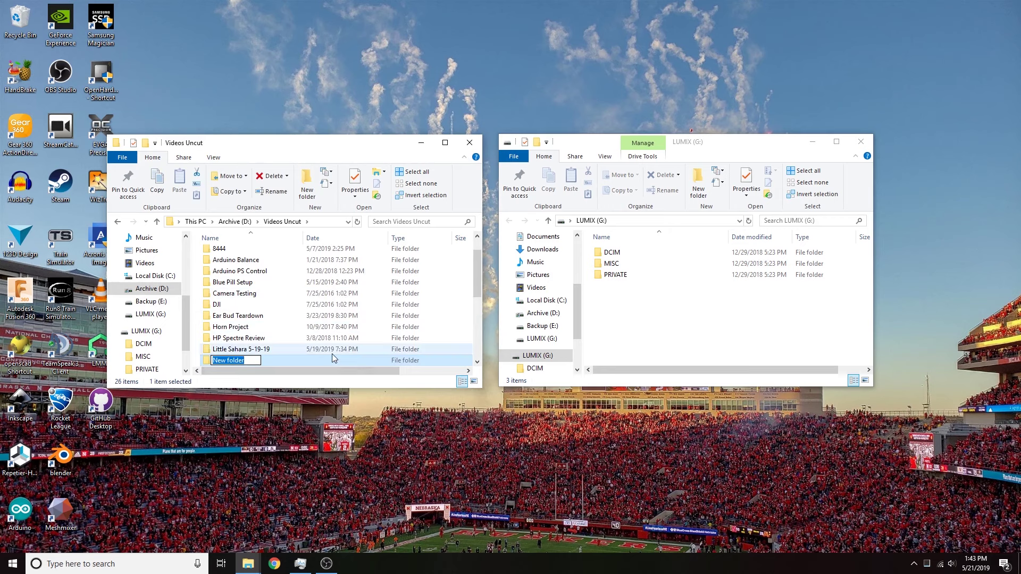
key(BackSpace)
text(3D Printer Meltdown)
key(Return)
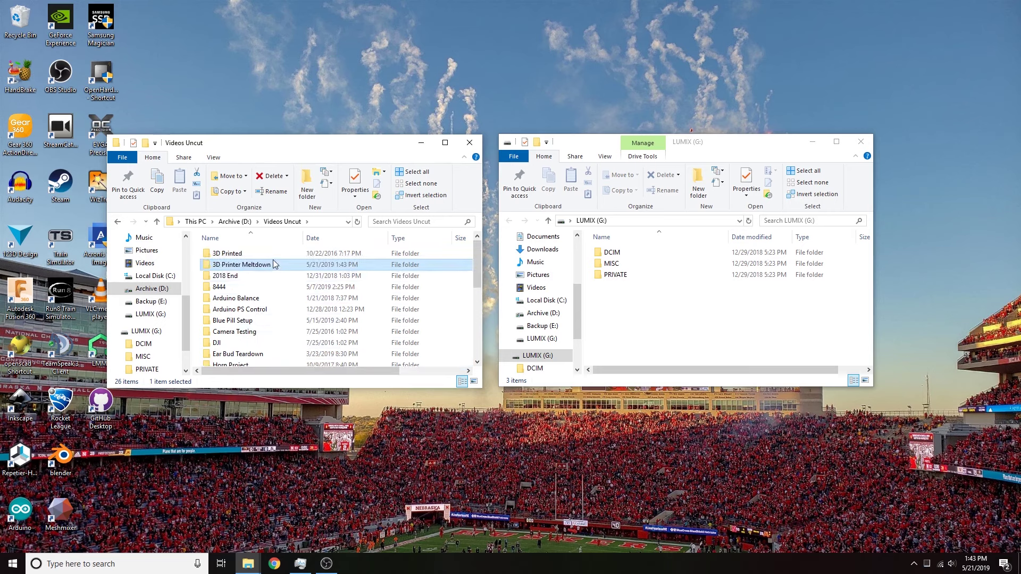
Copy videos P1020790.MP4 to P1020802.MP4 from the LUMIX card's DCIM/102_PANA folder into the 3D Printer Meltdown folder
double_click(261, 264)
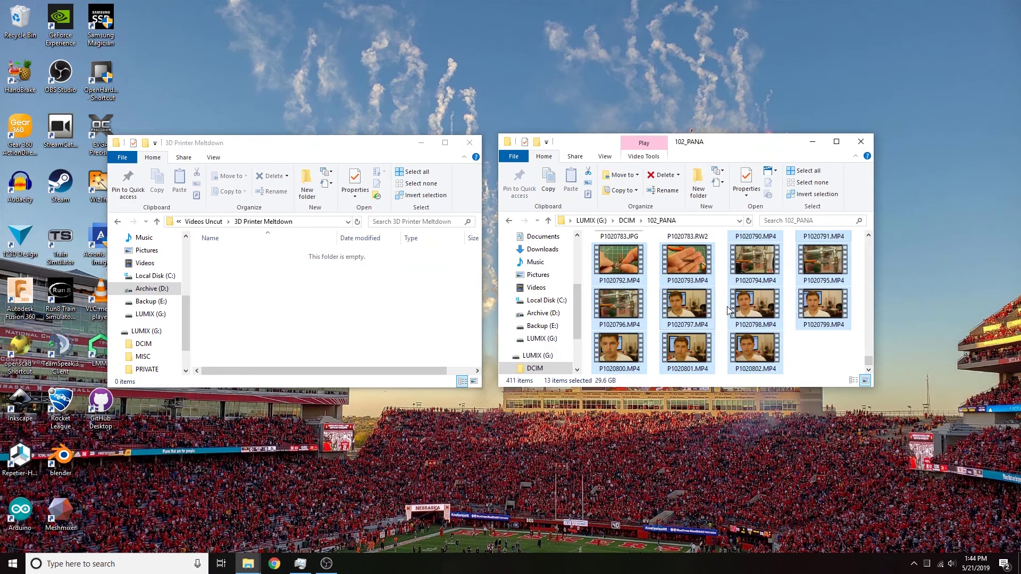
drag(759, 260, 326, 312)
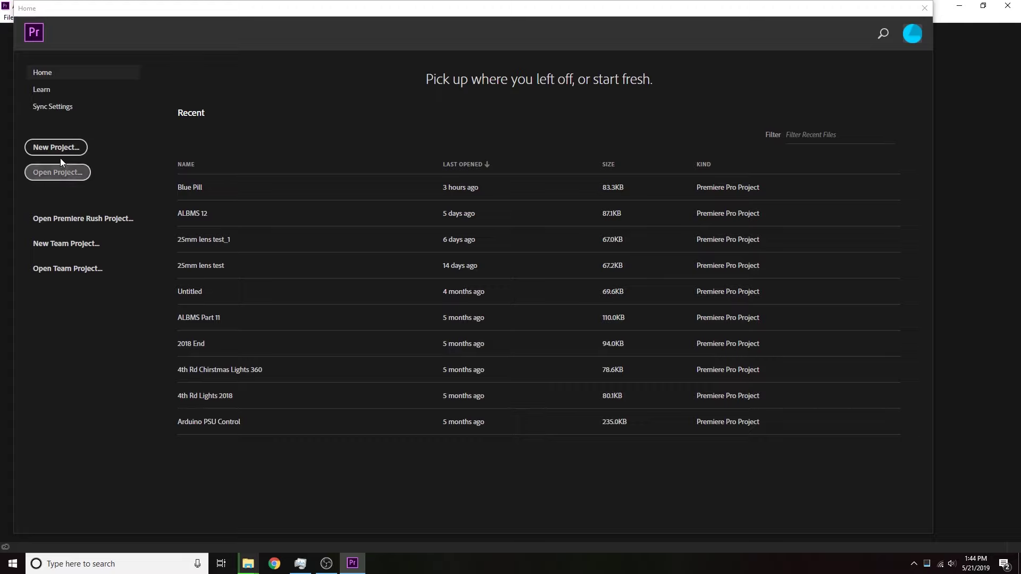
Start a new project in Adobe Premiere Pro, name it 3D Printer Meltdown and browse for its save location
click(55, 148)
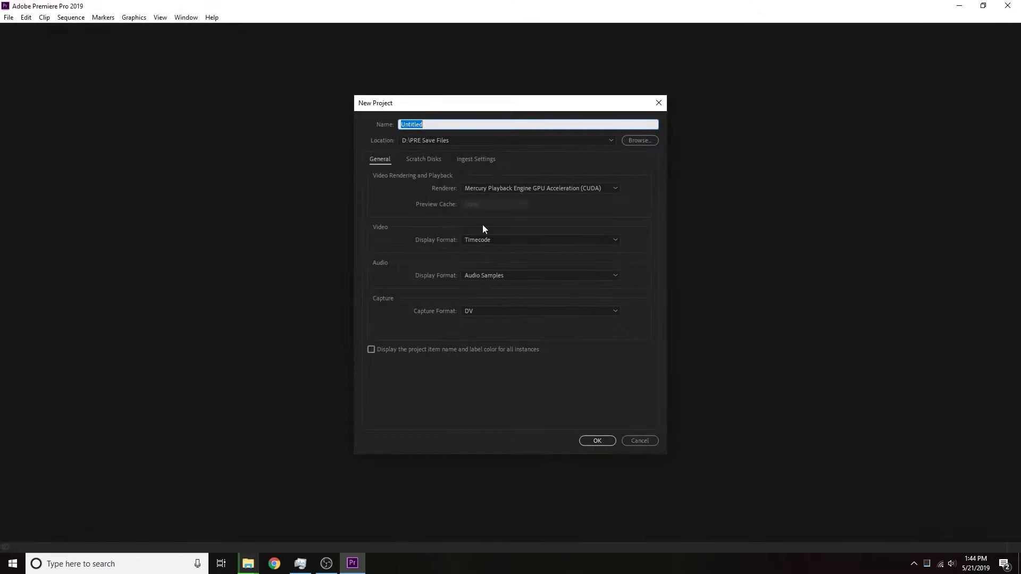
text(3D Printer Meltdown)
click(640, 141)
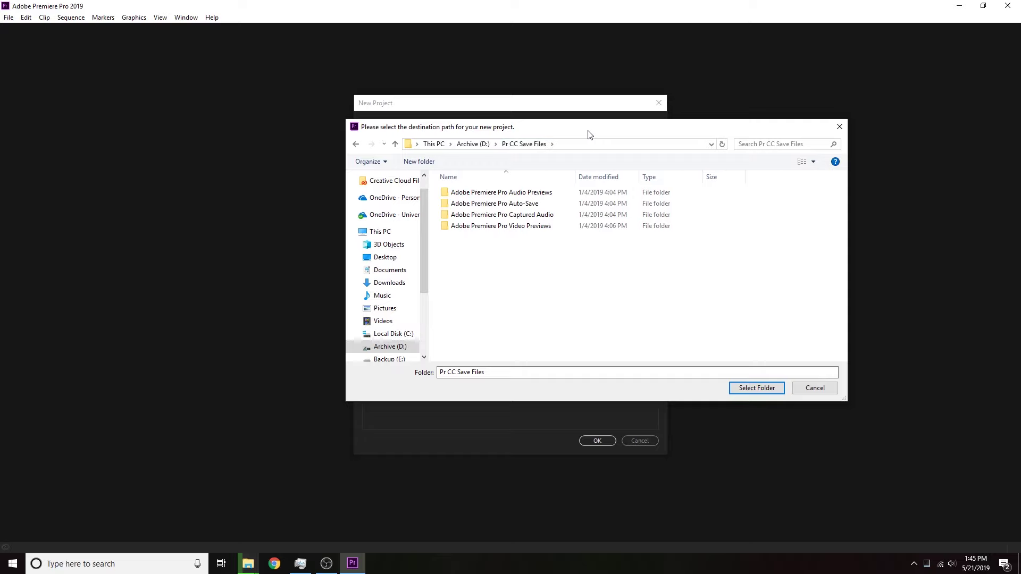
Check the footage in the 3D Printer Meltdown folder in File Explorer as large thumbnails, then return to choosing the project location
click(251, 566)
click(198, 506)
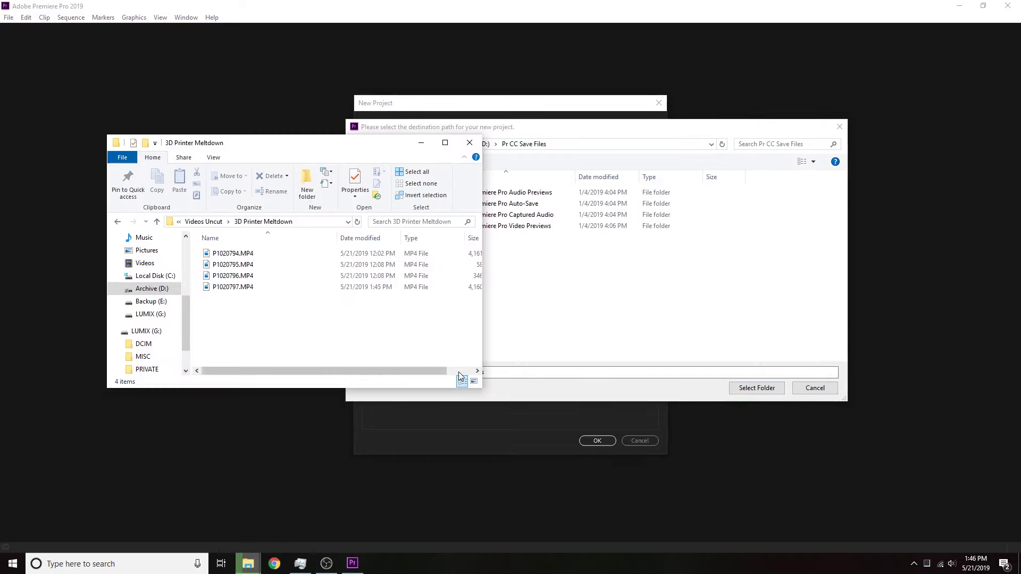
click(474, 381)
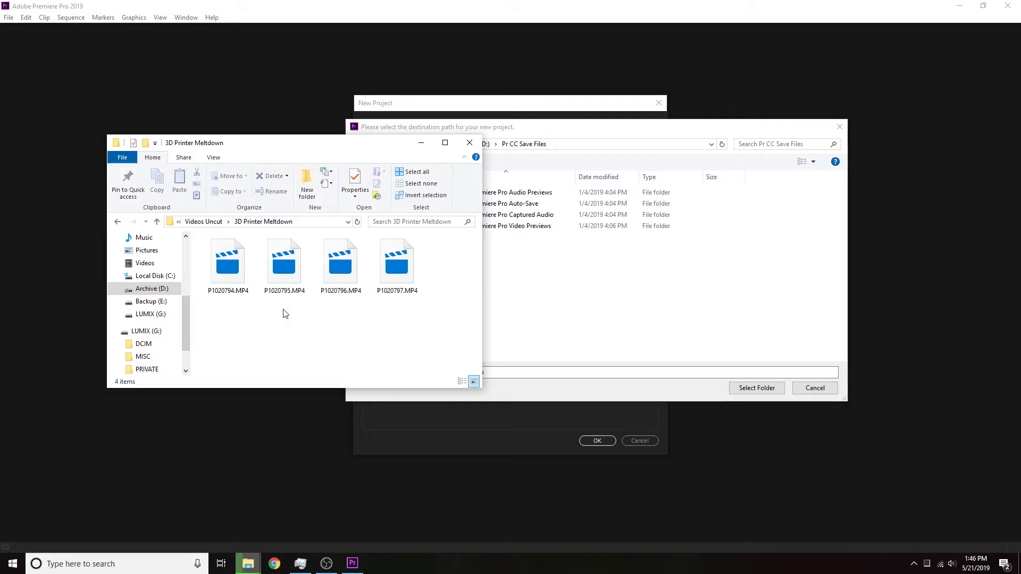
click(579, 131)
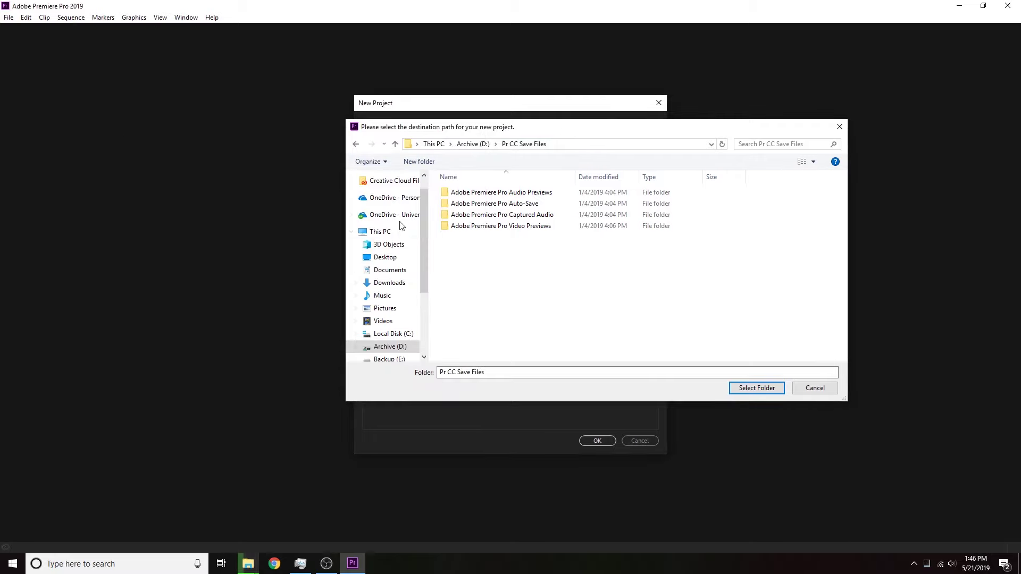
Choose Pr CC Save Files as the project location, keep the CUDA GPU-accelerated renderer, and create the project
click(757, 387)
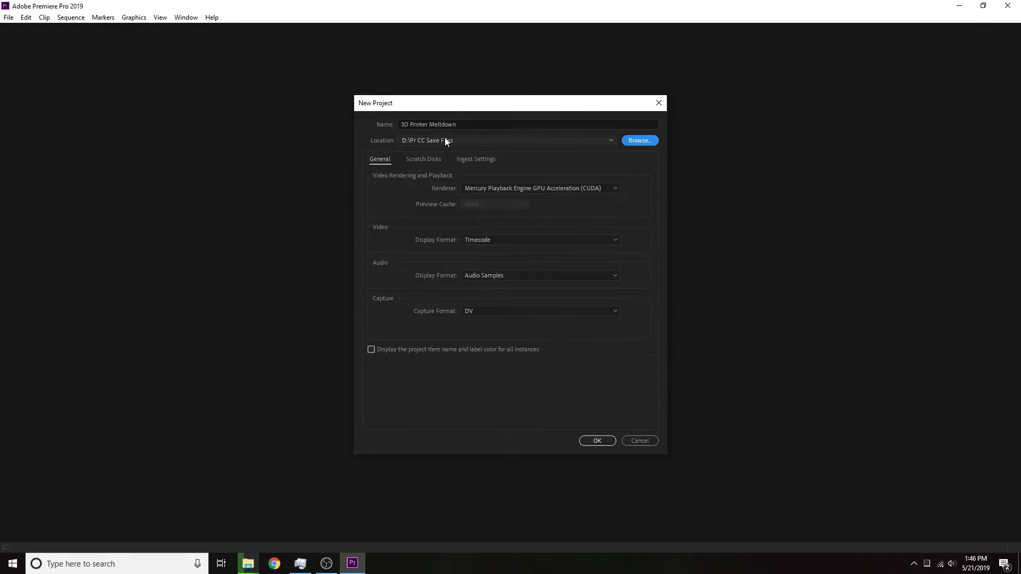
click(608, 188)
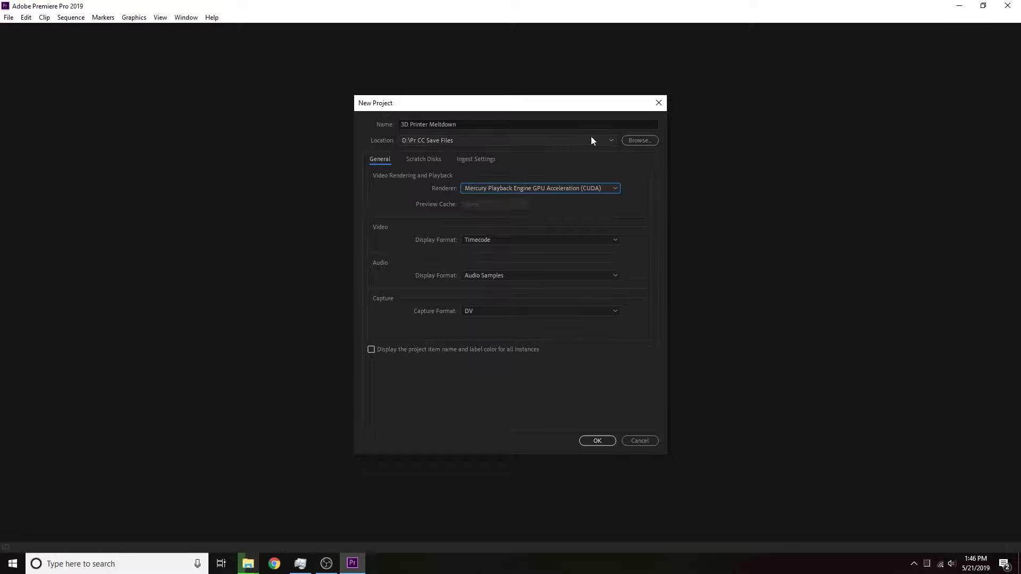
click(599, 441)
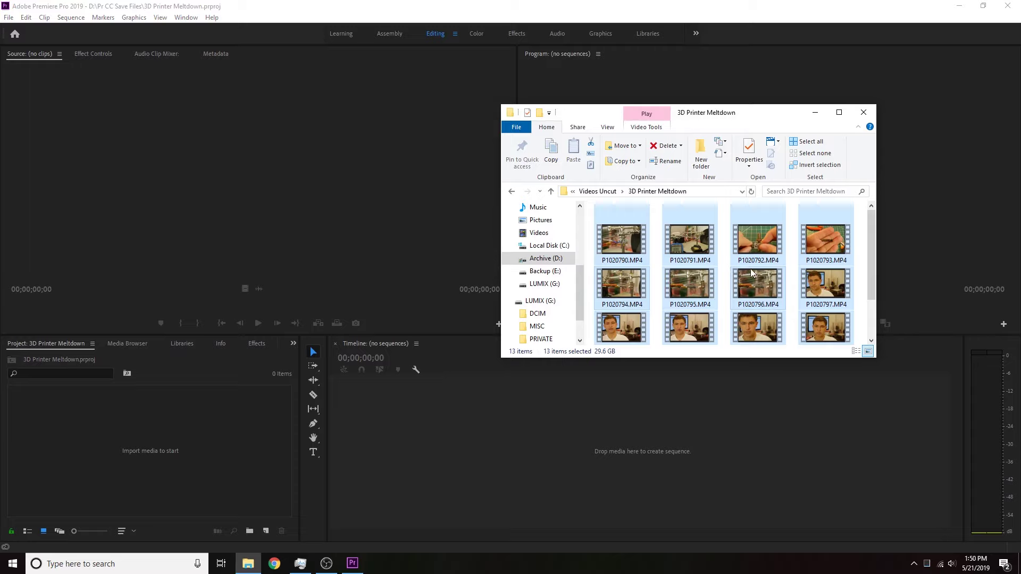
Import all 13 selected MP4 clips from the 3D Printer Meltdown folder into the project
scroll(714, 273, down, 3)
scroll(715, 274, up, 3)
drag(624, 239, 127, 454)
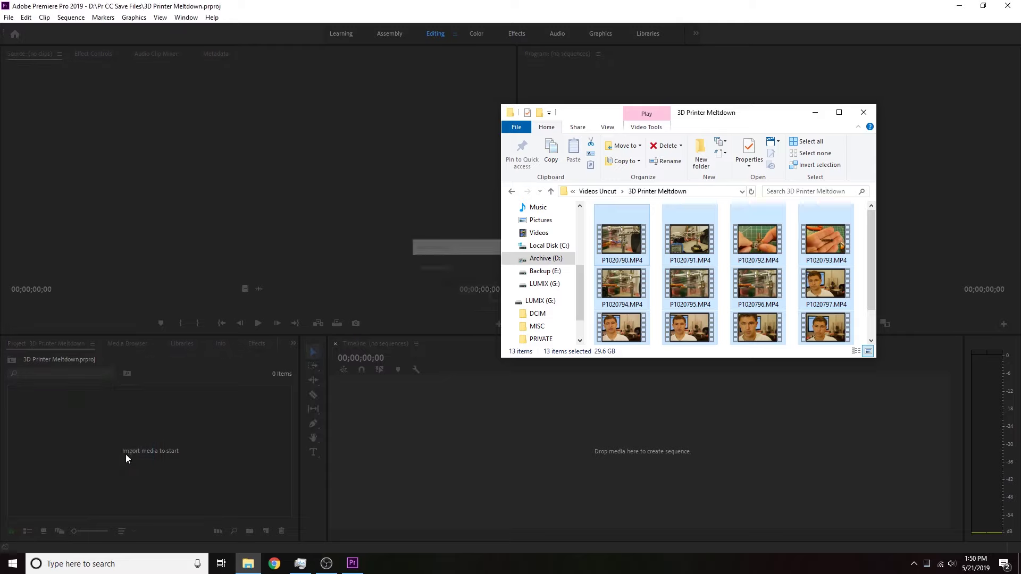
click(437, 246)
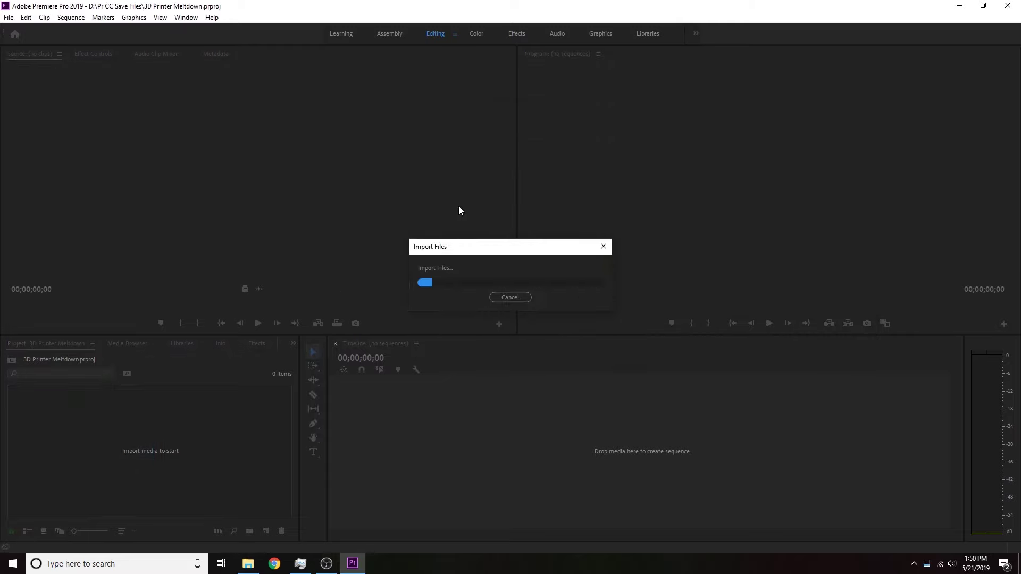
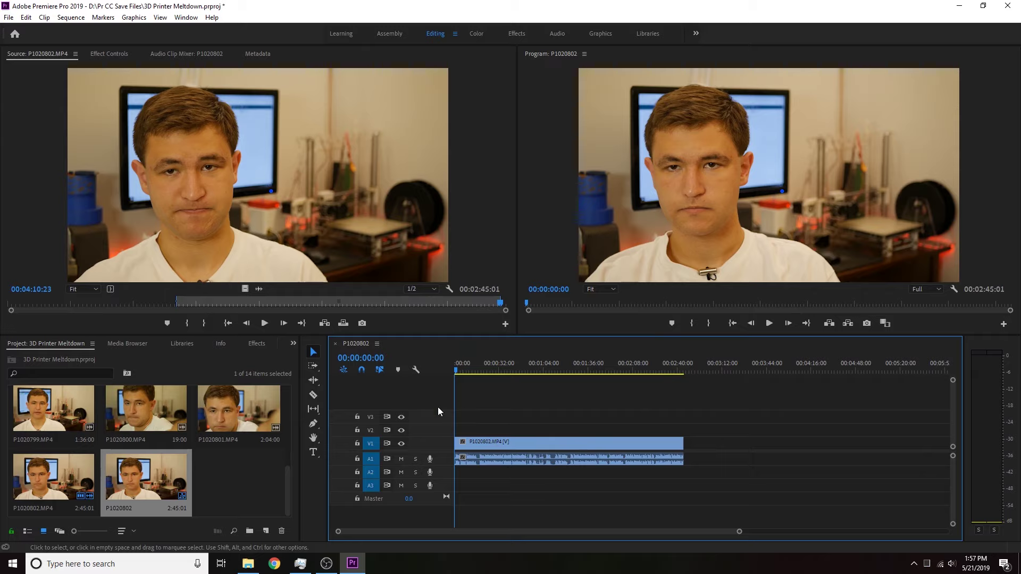
Expand all timeline tracks and set the Program monitor's playback resolution to 1/2
click(416, 369)
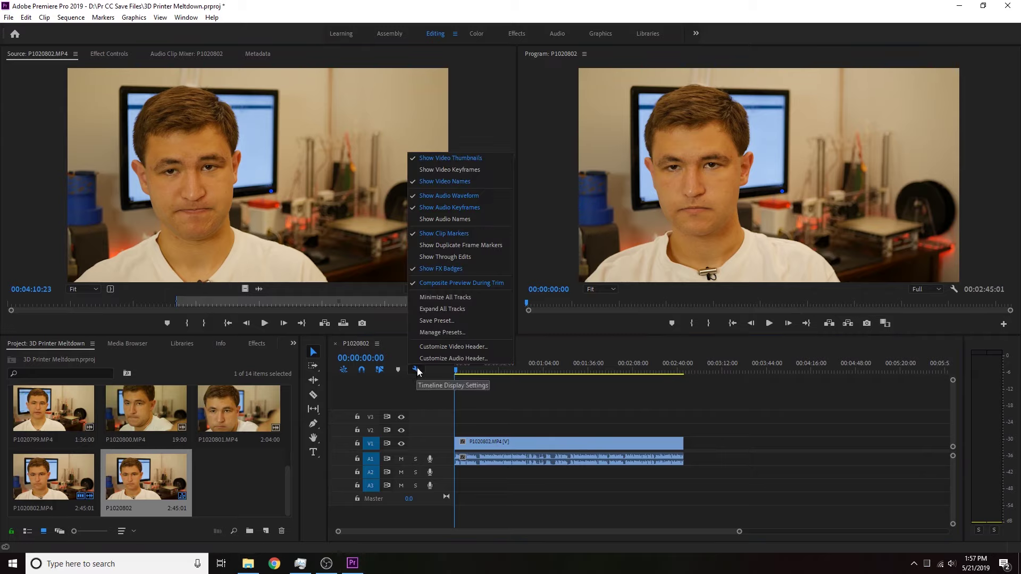
click(457, 309)
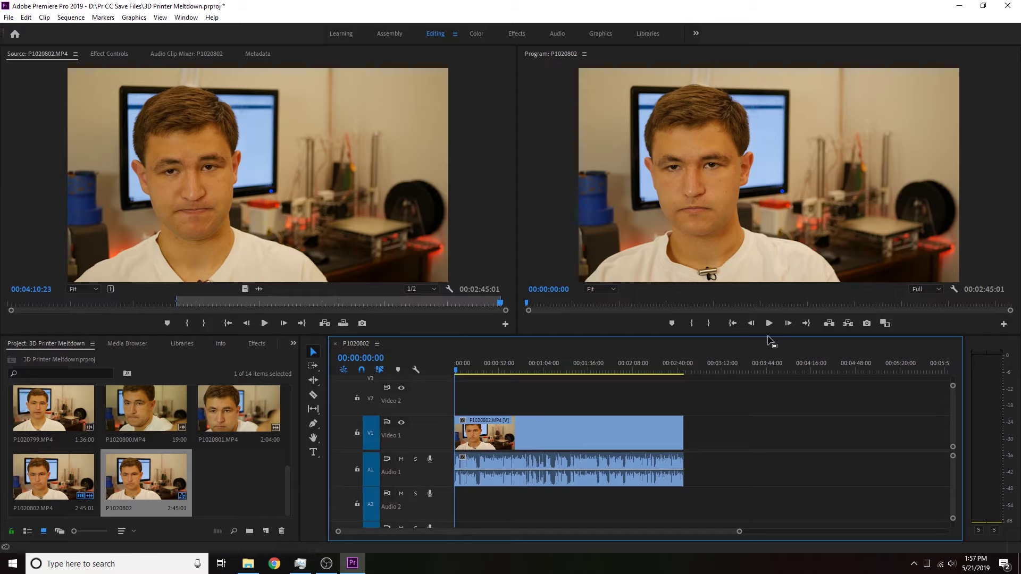
click(938, 290)
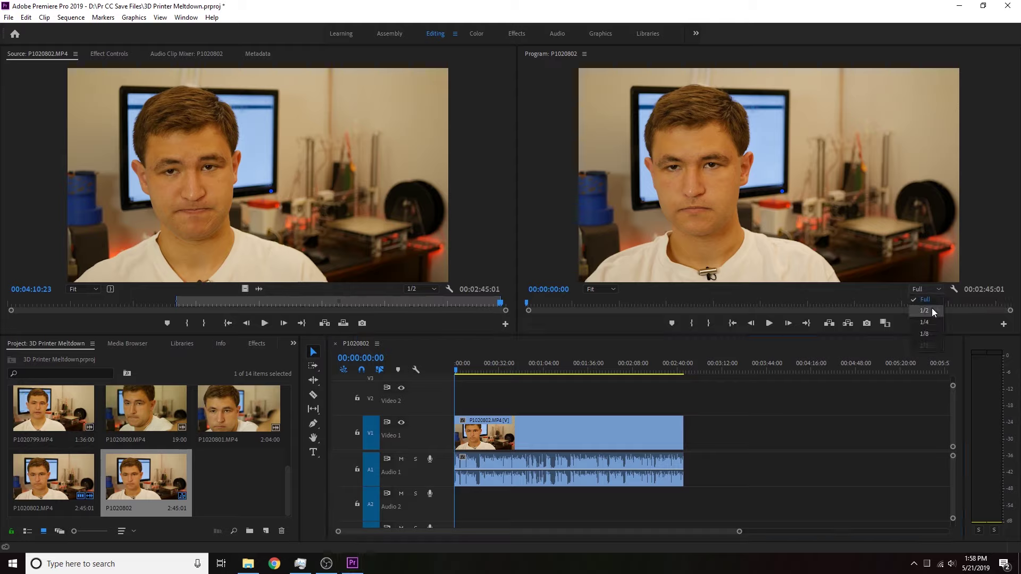
click(933, 311)
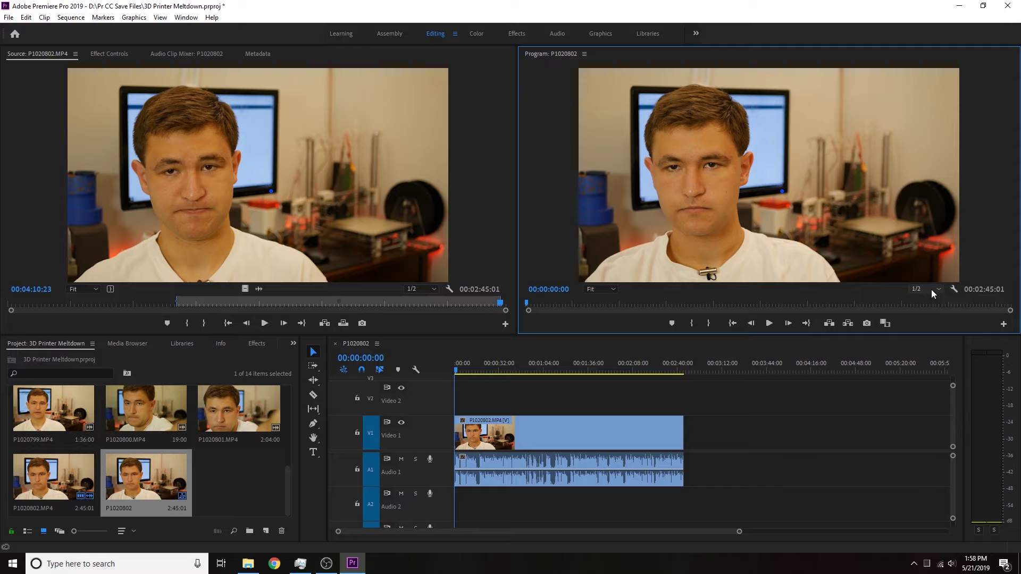
click(930, 289)
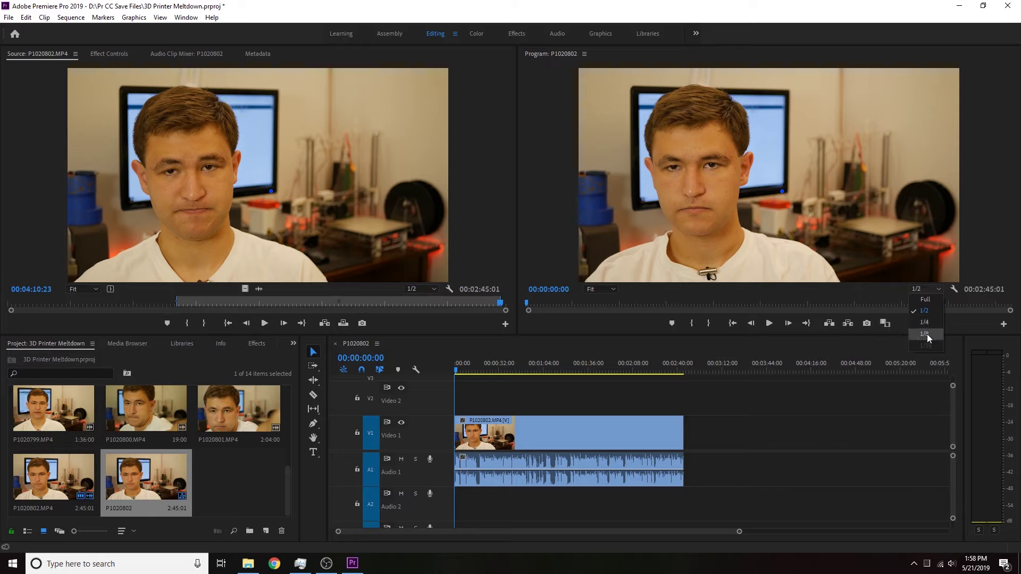
click(879, 286)
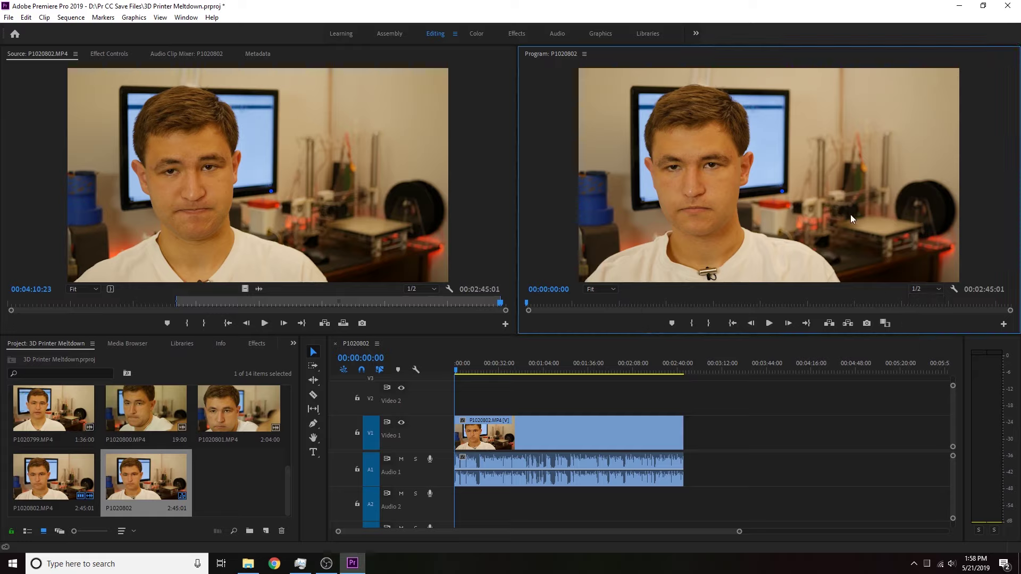
click(934, 289)
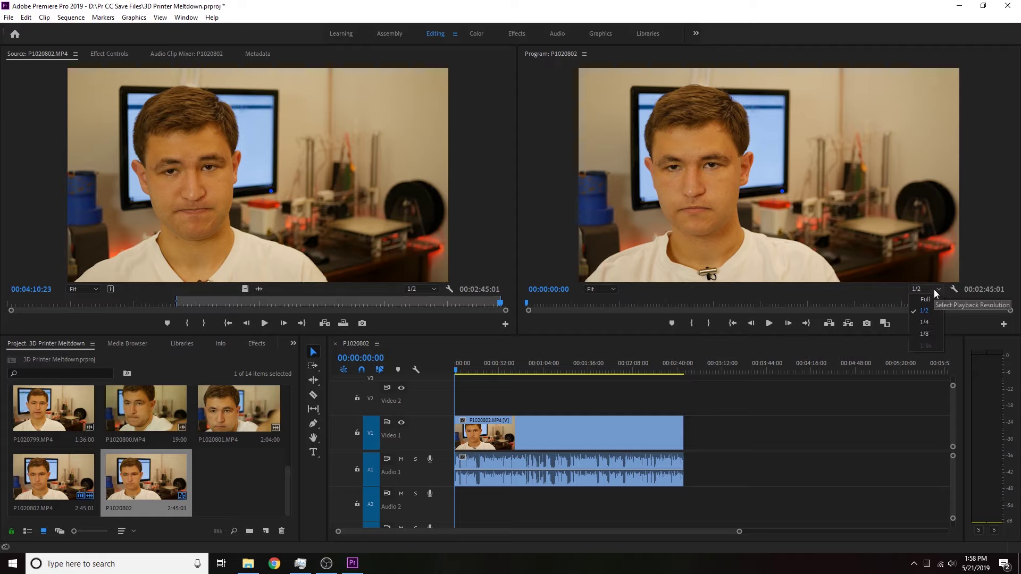
click(817, 295)
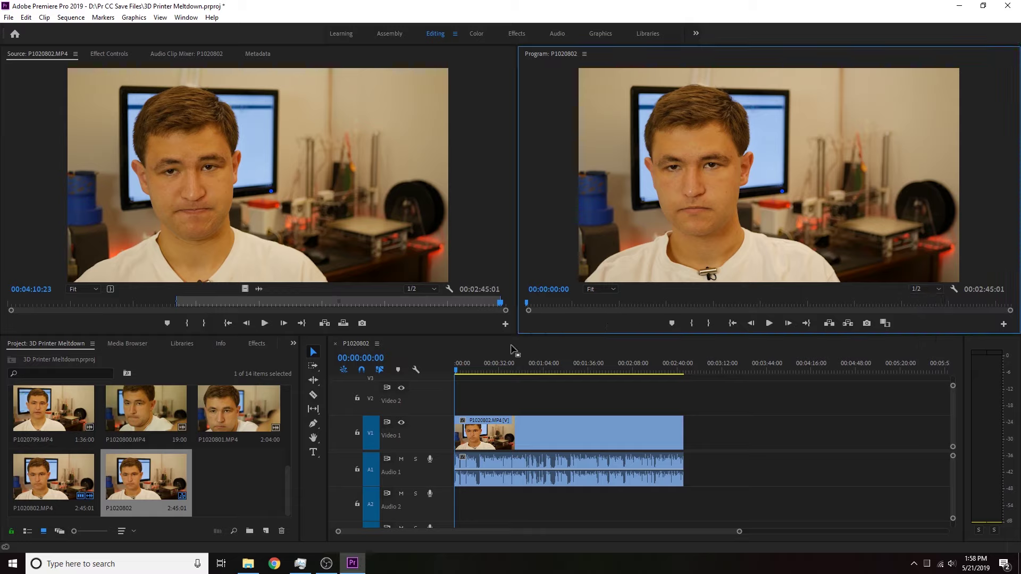
Trim the start of the P1020802.MP4 clip to 00:00:18:03 in the timeline
click(505, 397)
key(backslash)
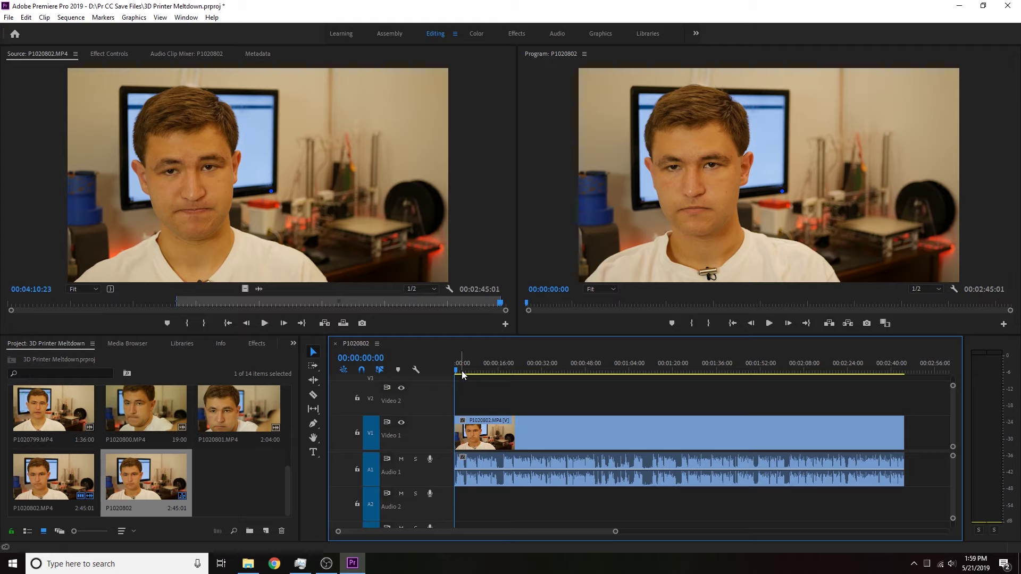
drag(455, 369, 505, 372)
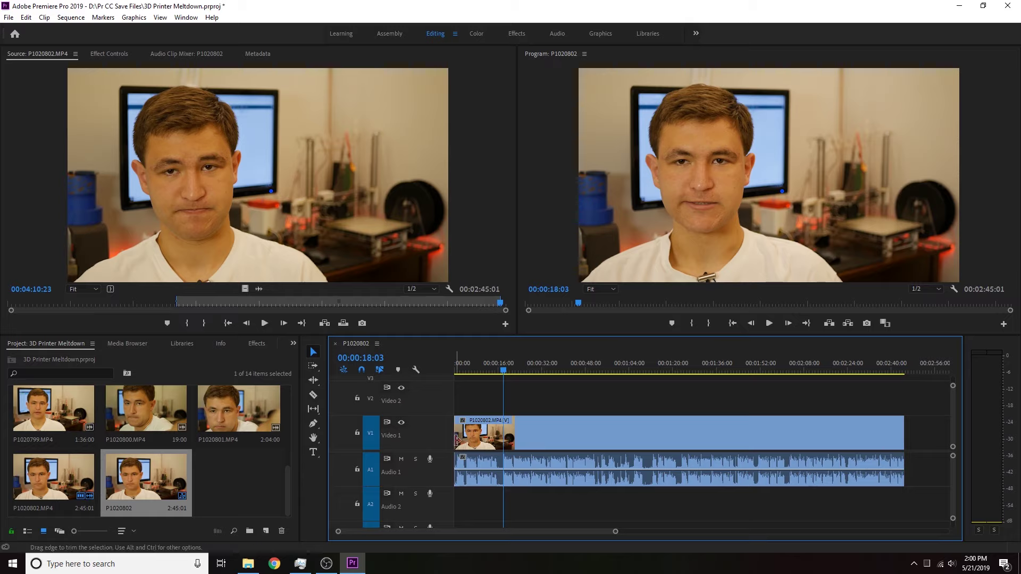
drag(457, 437, 506, 435)
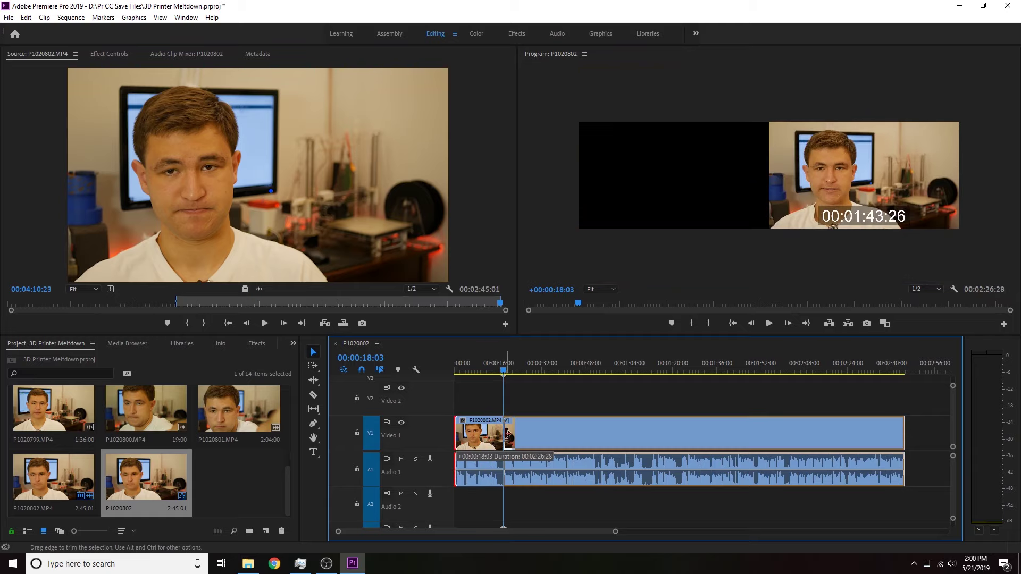
drag(507, 435, 507, 436)
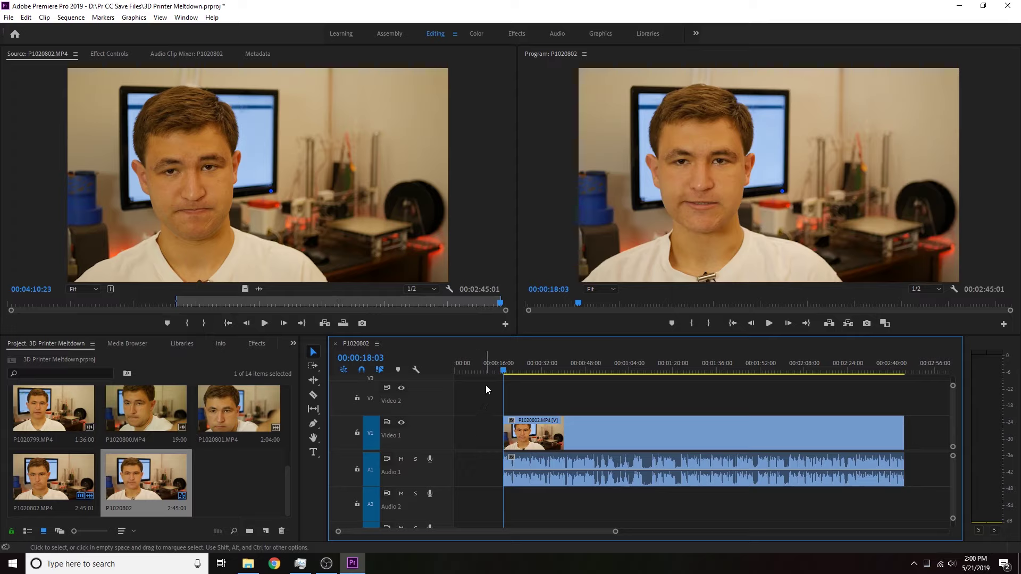
Ripple delete the empty gap before the trimmed clip on track V1
mouse_move(505, 369)
mouse_down()
mouse_move(454, 375)
mouse_move(492, 373)
mouse_up()
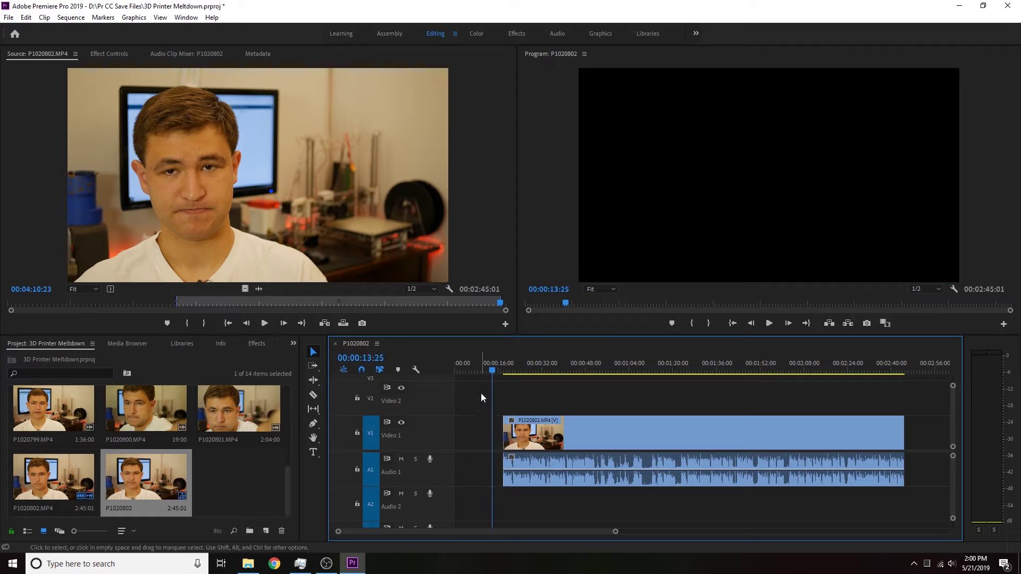
right_click(477, 426)
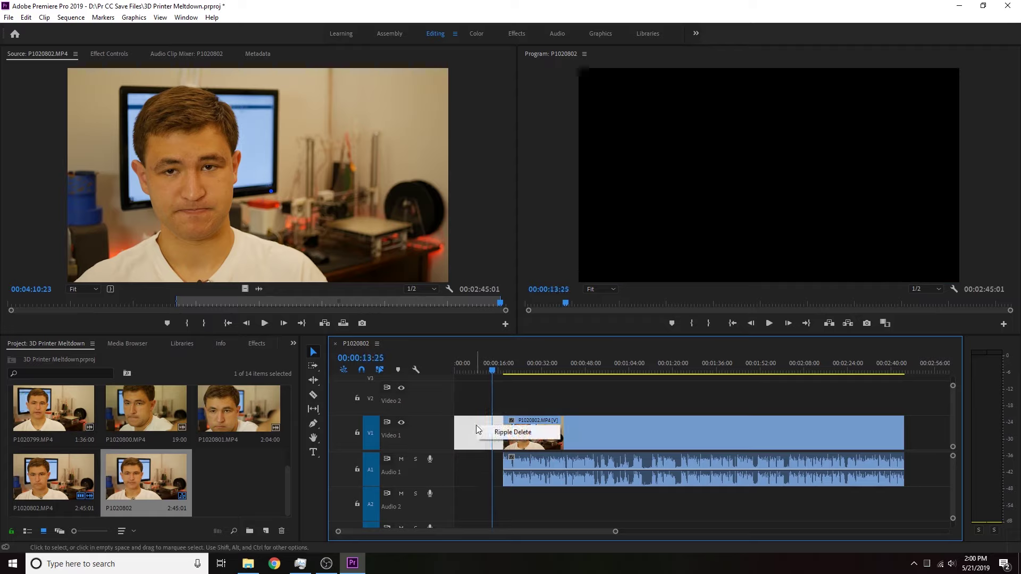
click(518, 433)
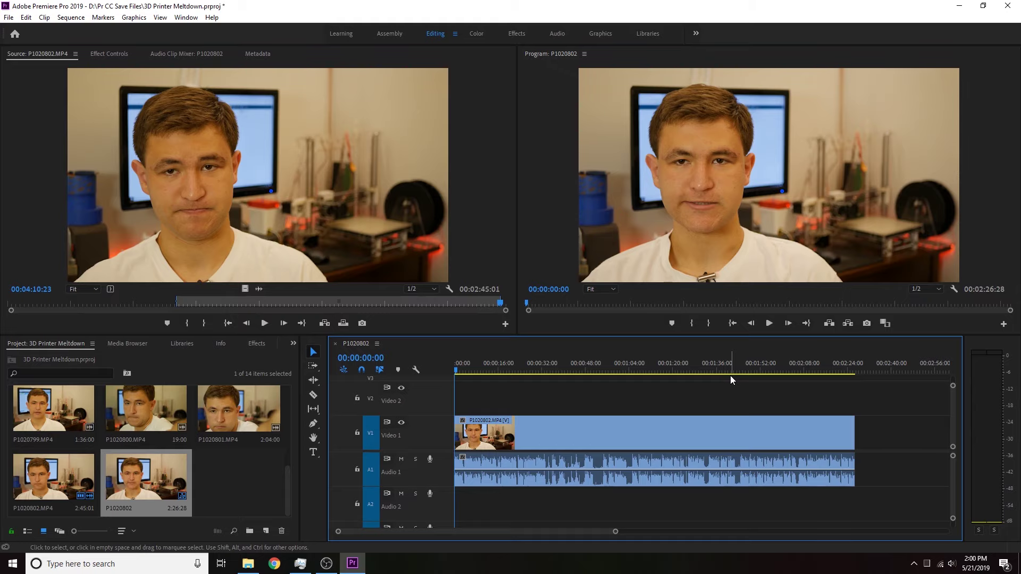
Play the sequence up to the mistake and split the P1020802.MP4 clip at 00:00:33:15 with the Razor tool
key(space)
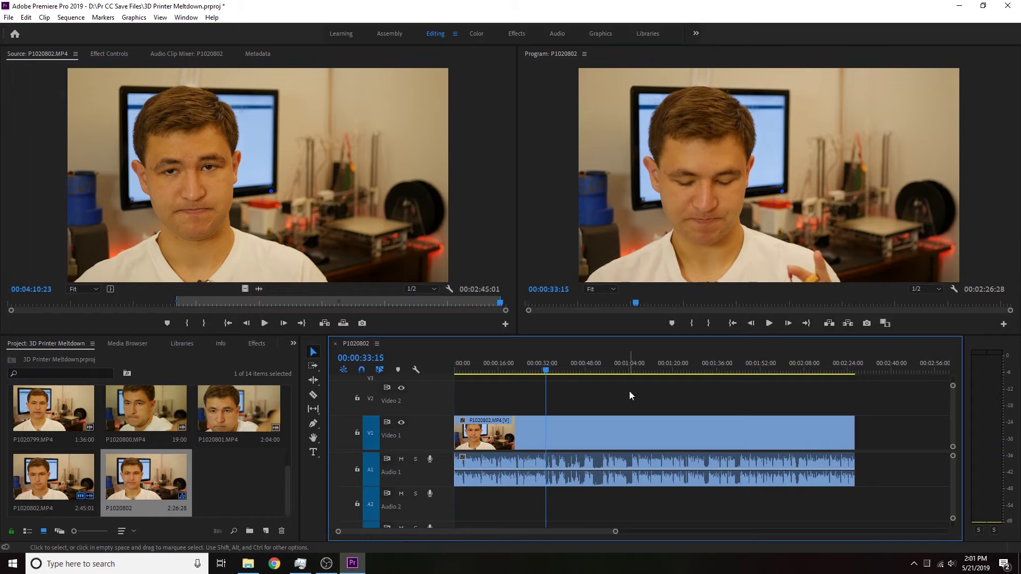
click(313, 396)
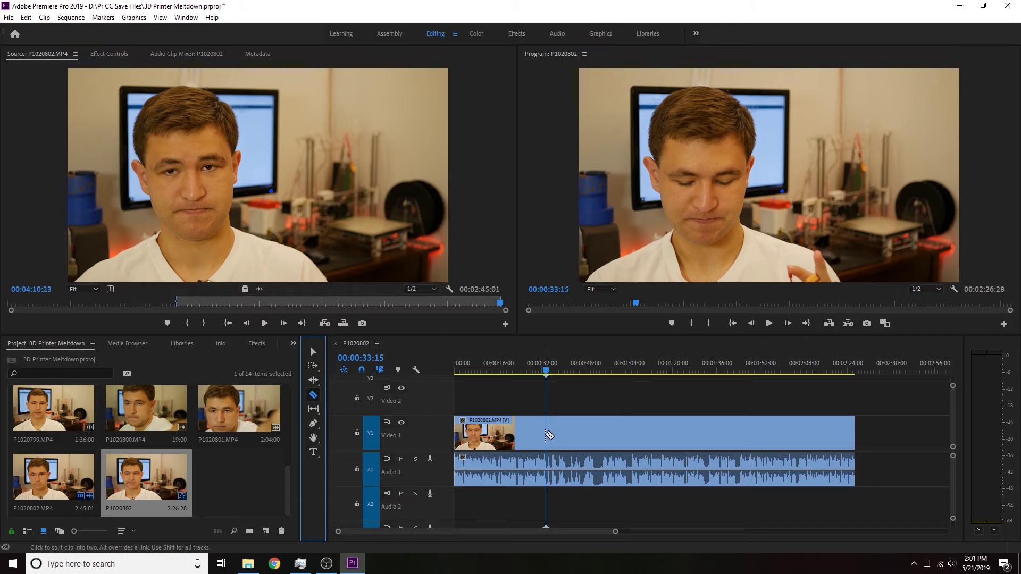
click(549, 436)
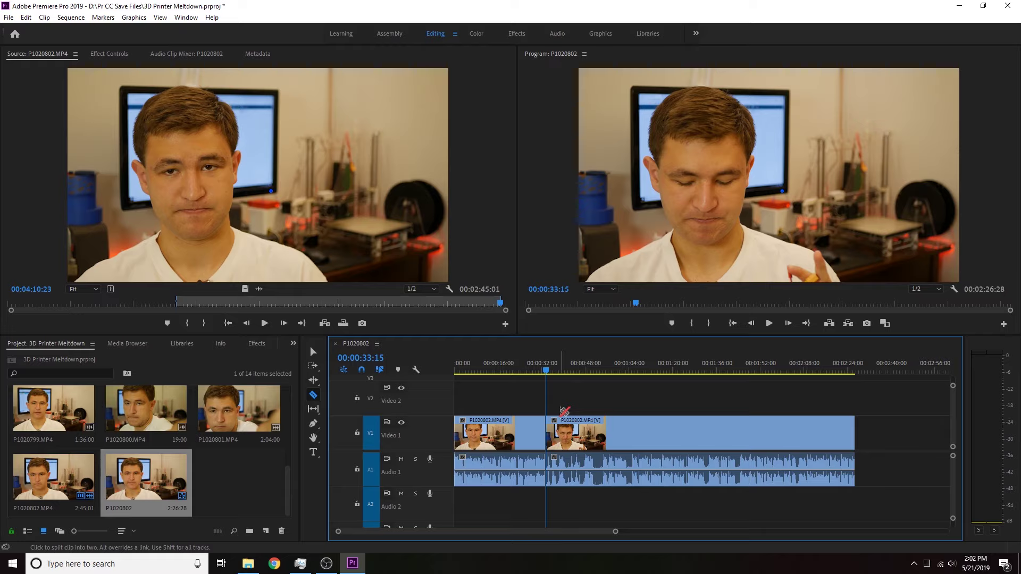
Find where the good take resumes and split the P1020802.MP4 clip again at 00:01:04:25
key(space)
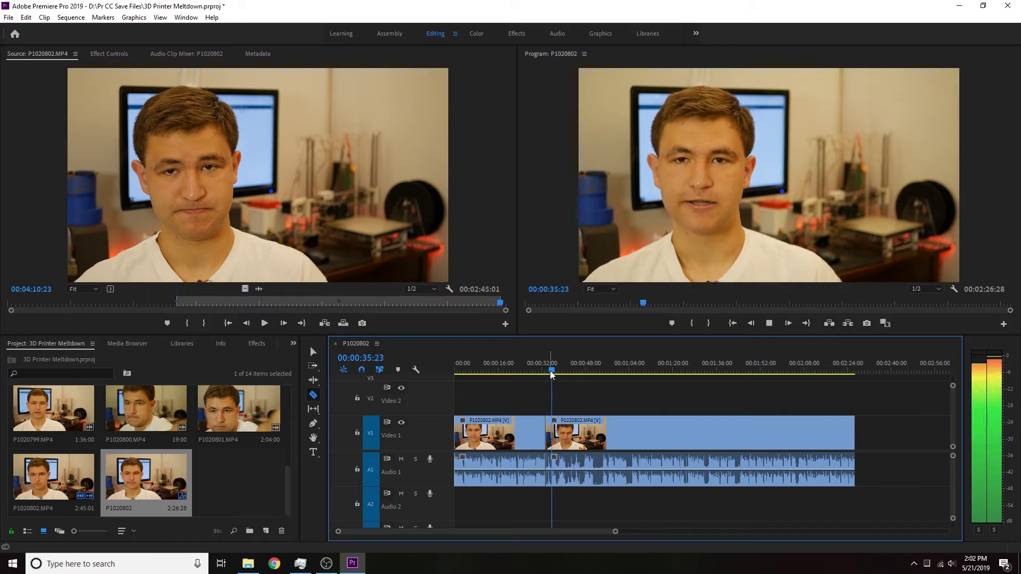
drag(551, 375, 603, 374)
key(space)
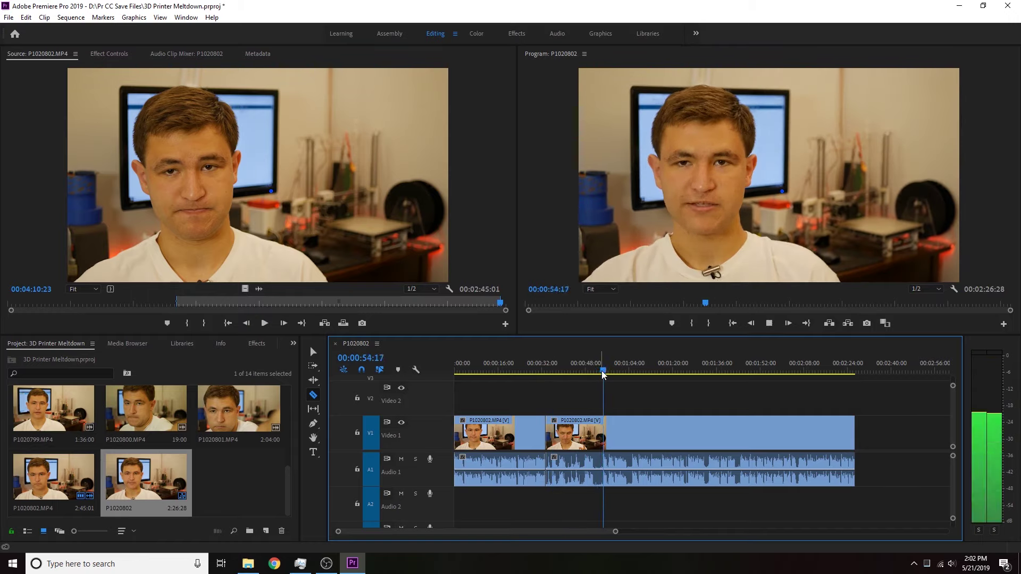
drag(605, 374, 631, 376)
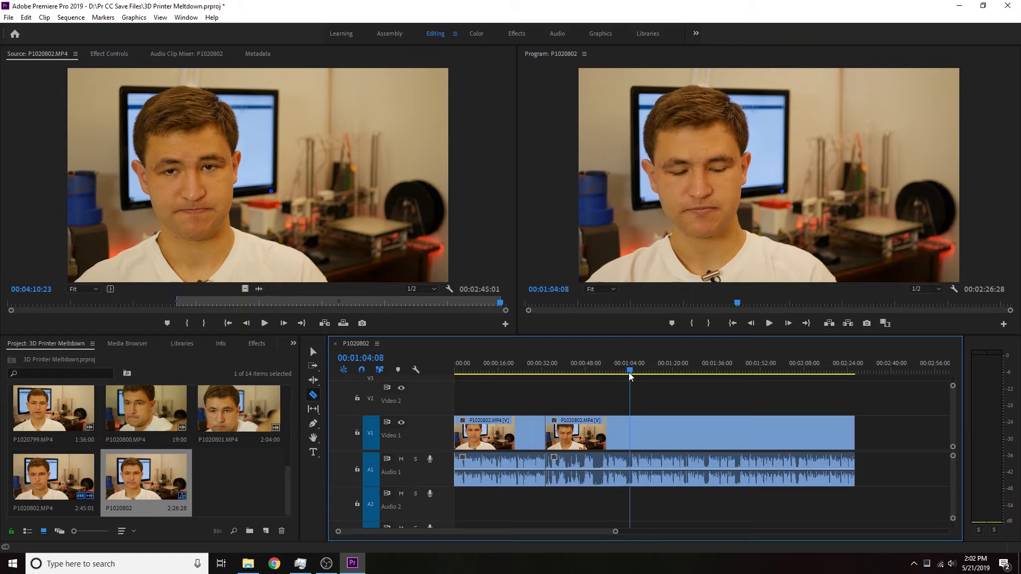
key(space)
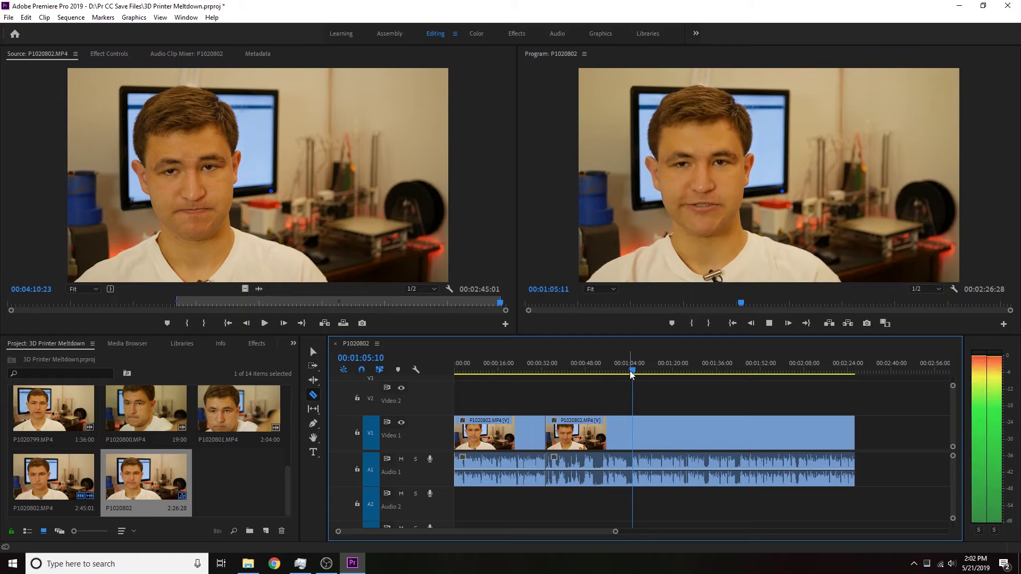
key(space)
drag(634, 370, 633, 371)
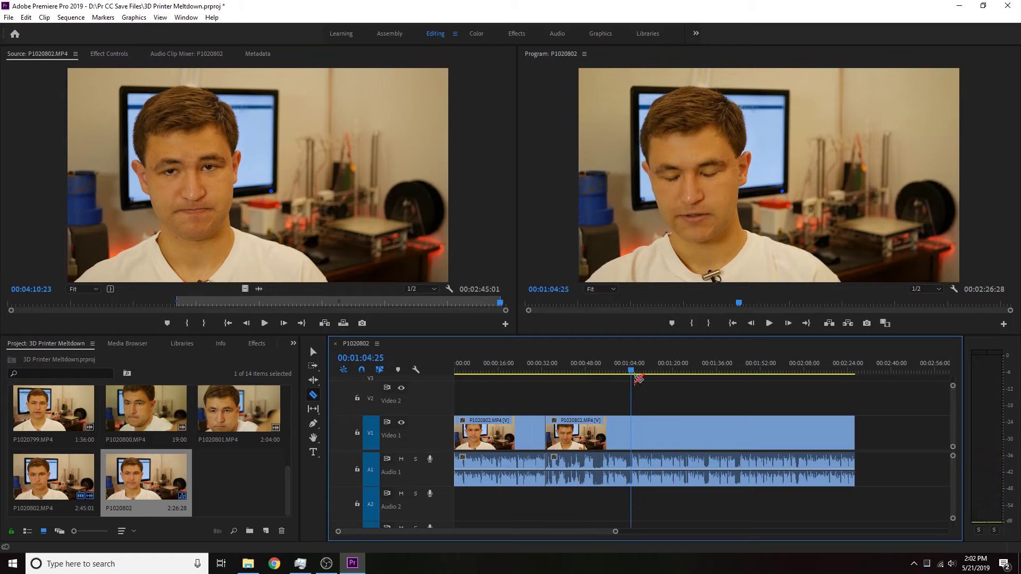
click(633, 437)
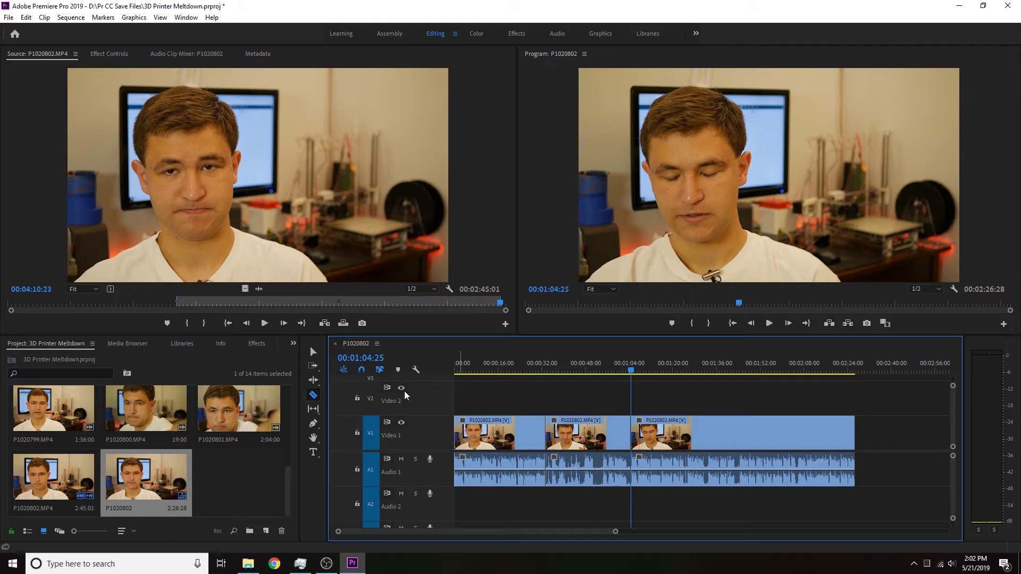
Delete the unwanted segment between 00:00:33:15 and 00:01:04:25 and ripple delete the gap it leaves
click(314, 351)
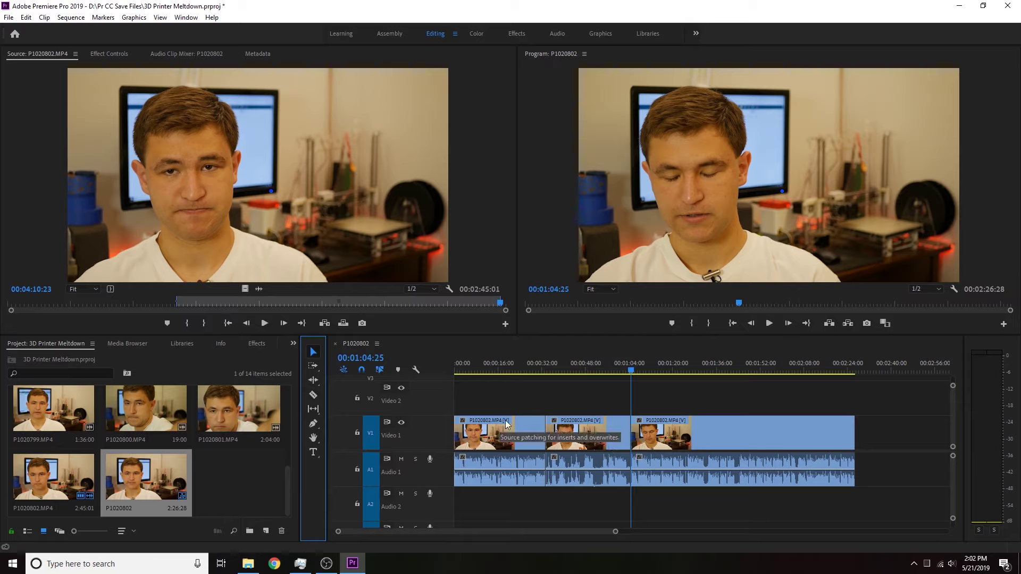
click(596, 440)
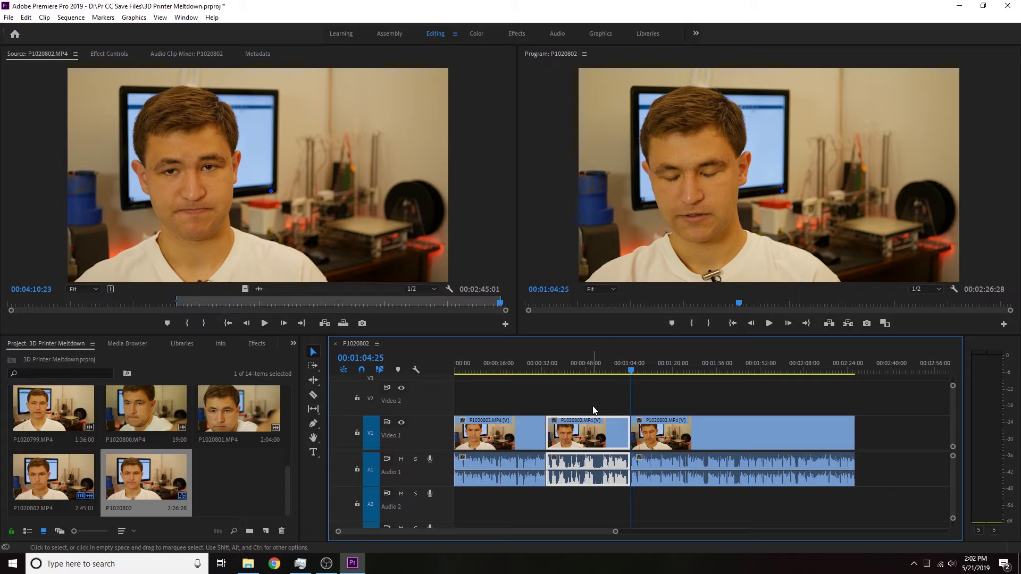
key(Delete)
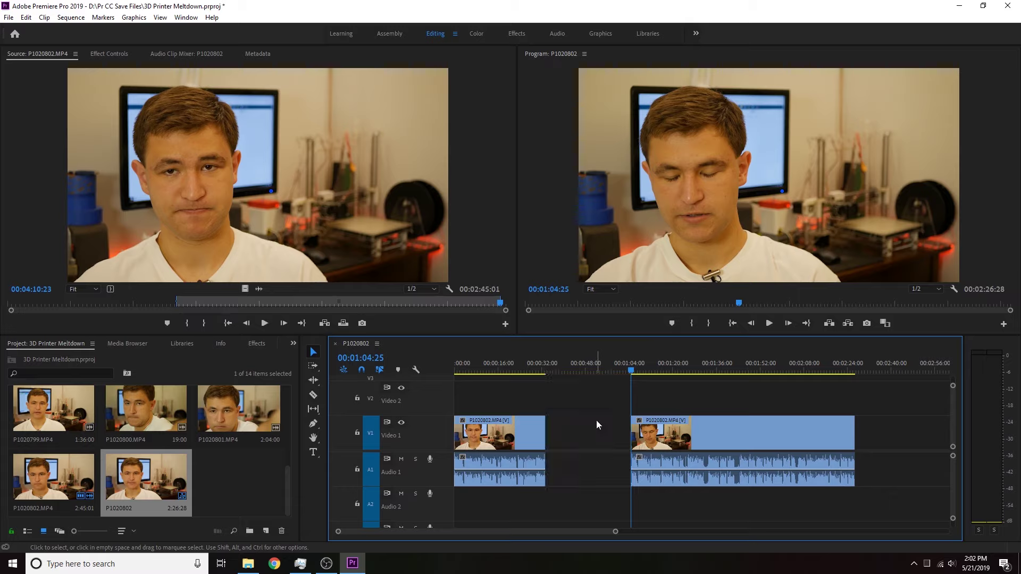
right_click(598, 434)
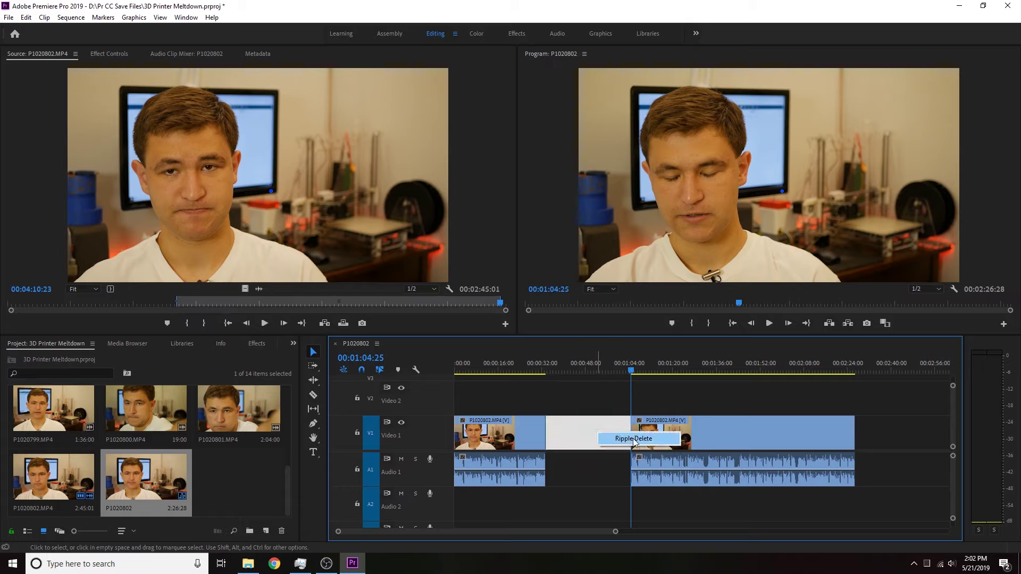
right_click(578, 426)
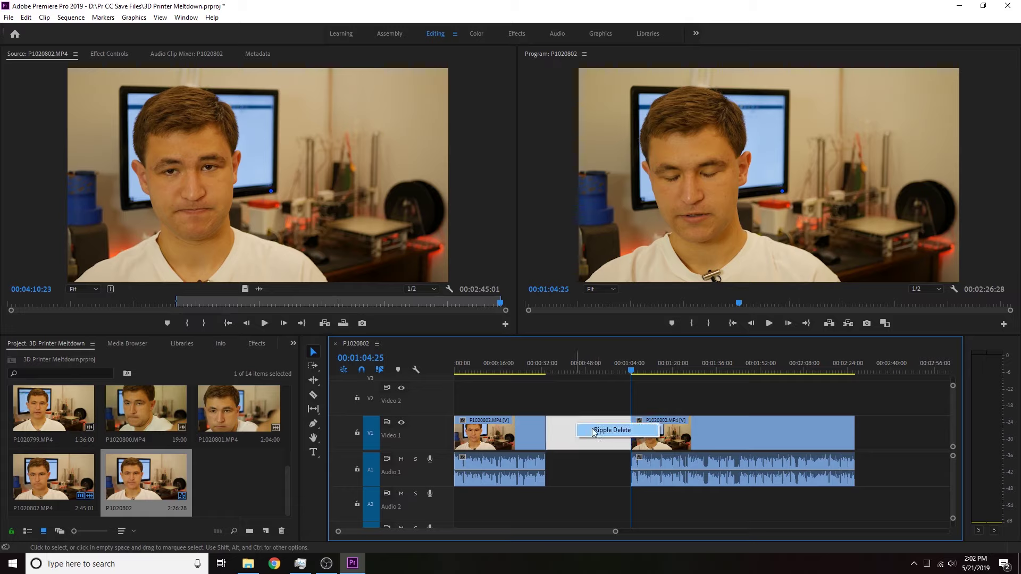
click(602, 432)
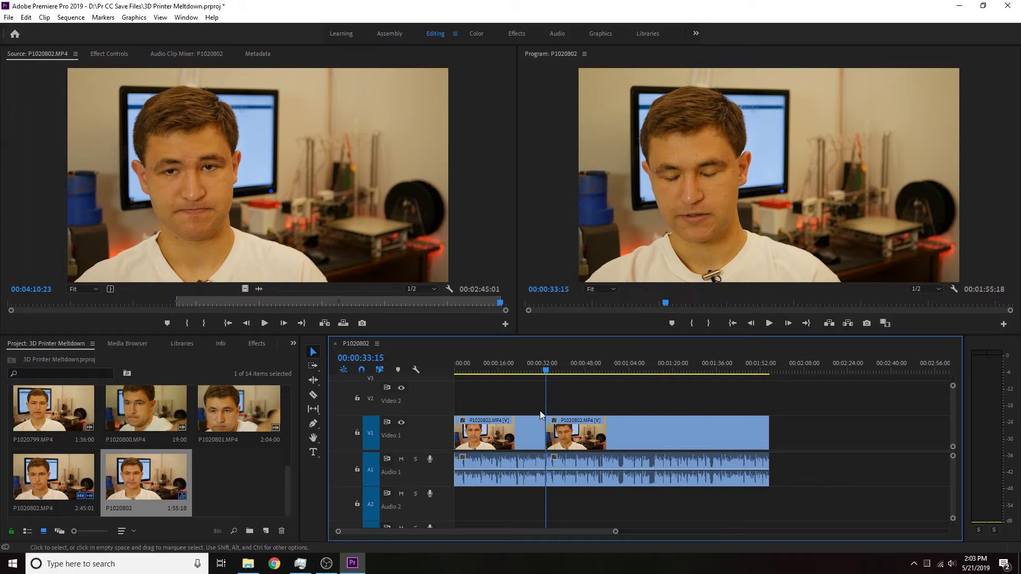
Split the second P1020802.MP4 segment at 00:00:48:28 and at 00:00:54:09
key(equal)
key(equal)
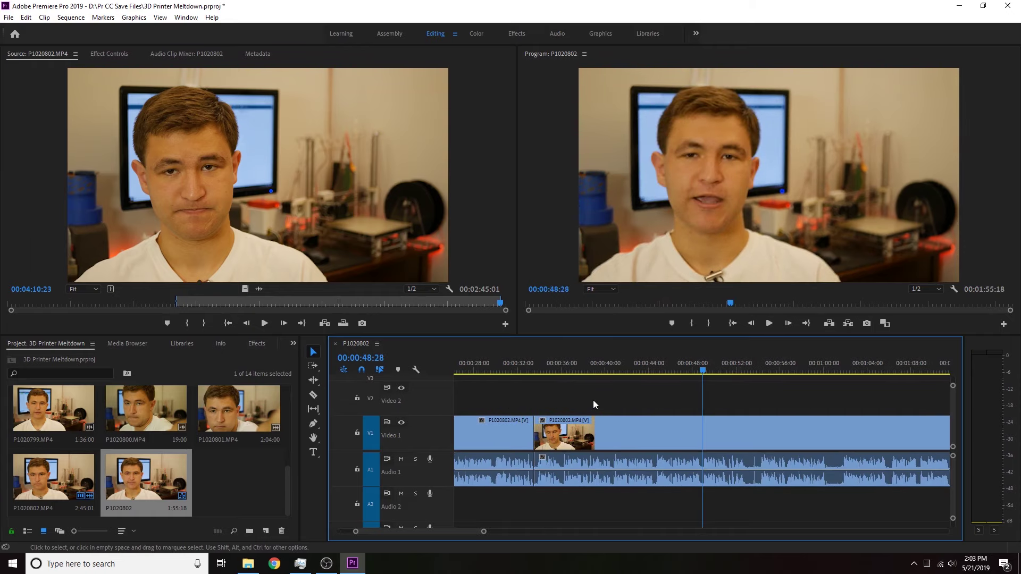
key(minus)
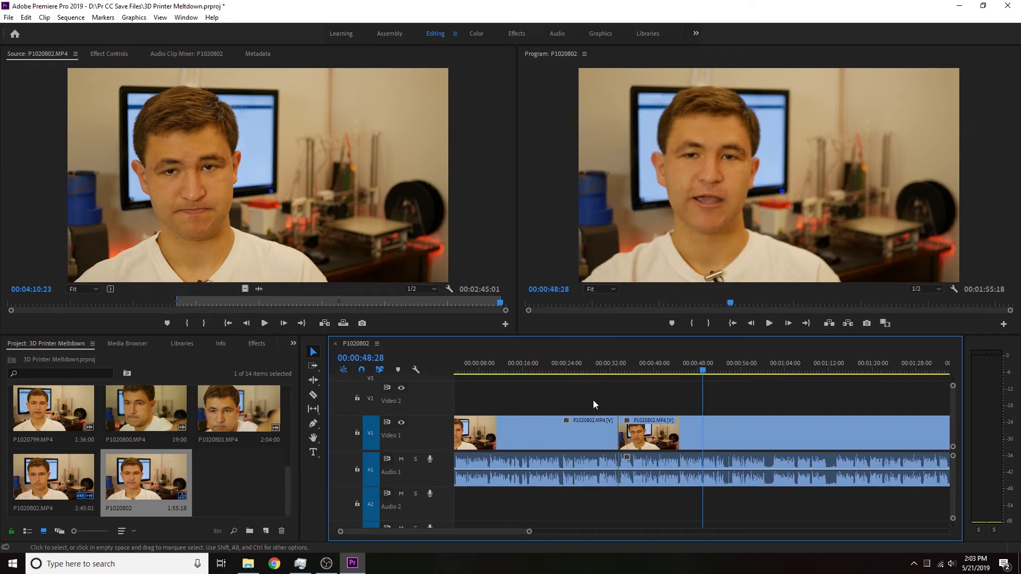
scroll(735, 406, down, 3)
scroll(686, 414, down, 1)
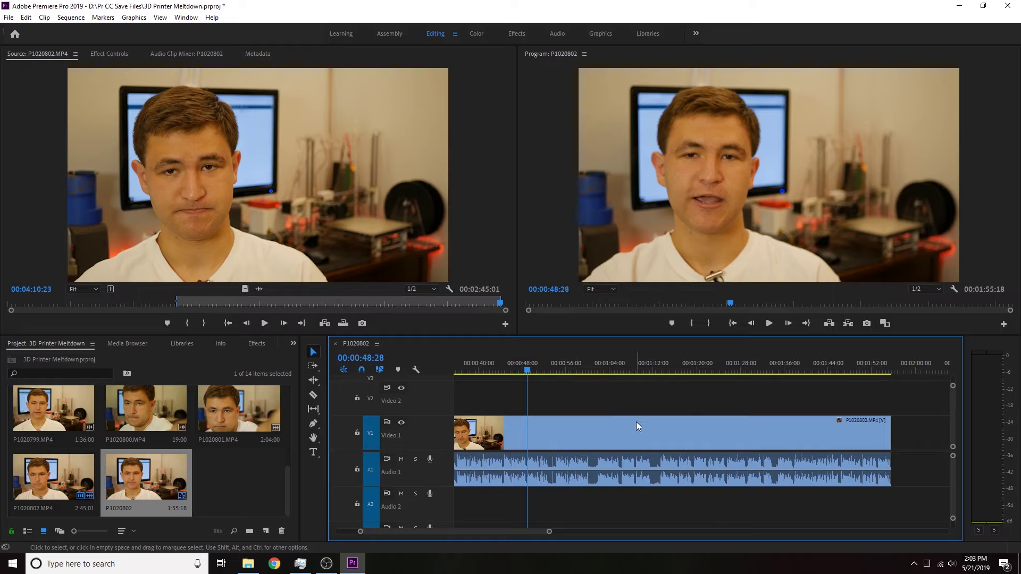
key(ctrl+k)
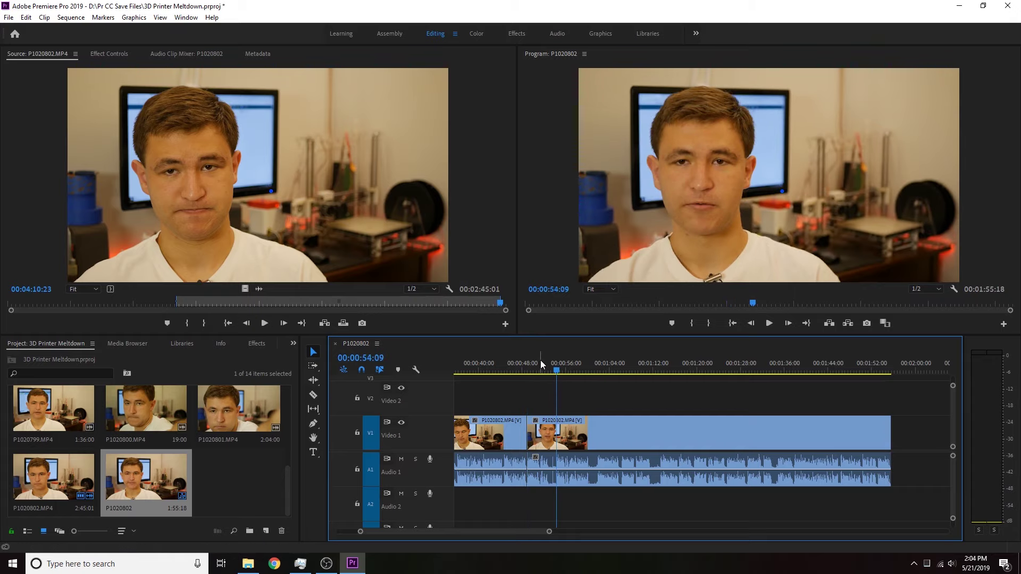
key(ctrl+k)
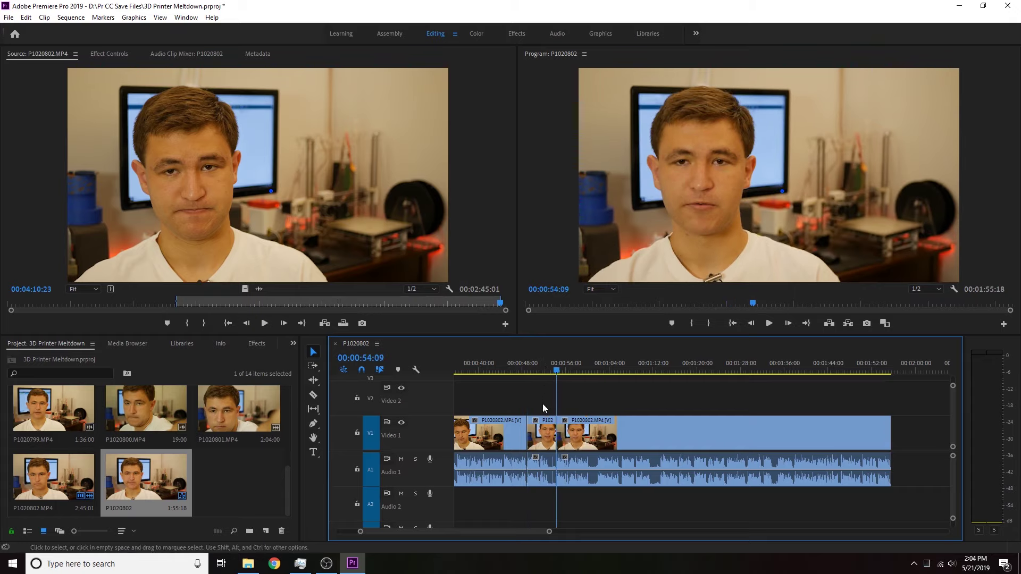
Delete the short segment between 00:00:48:28 and 00:00:54:09 and close its gap
click(542, 435)
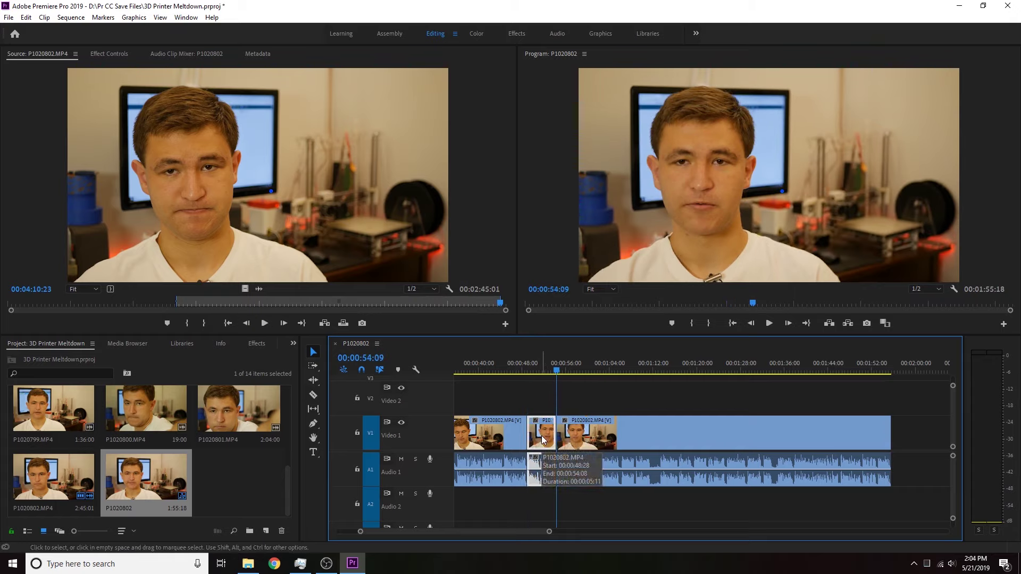
key(Delete)
click(542, 435)
key(Delete)
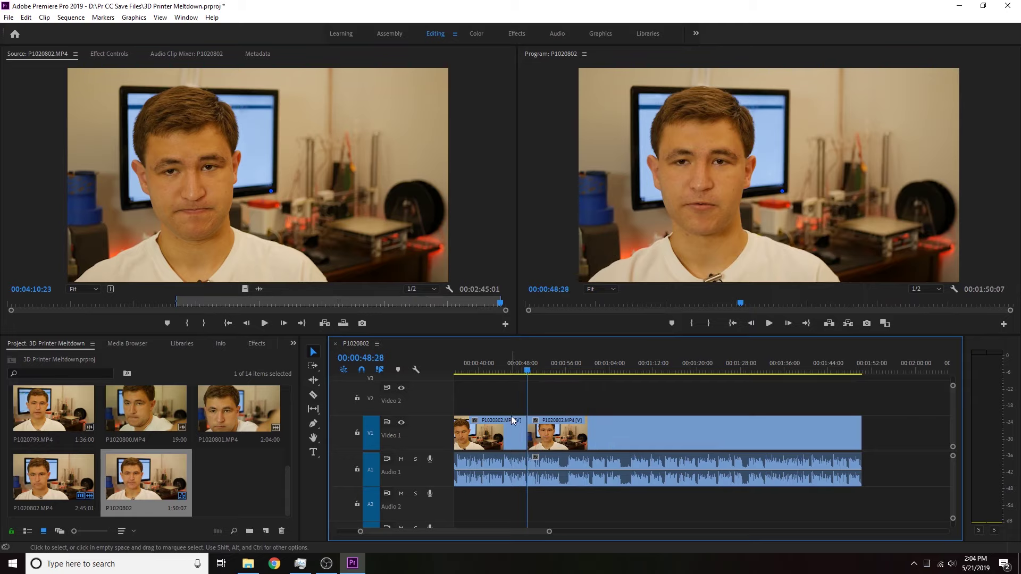
Locate the next pause in the footage and split the clip at 00:00:54:26 and at 00:00:56:10
key(space)
click(560, 372)
drag(560, 372, 557, 372)
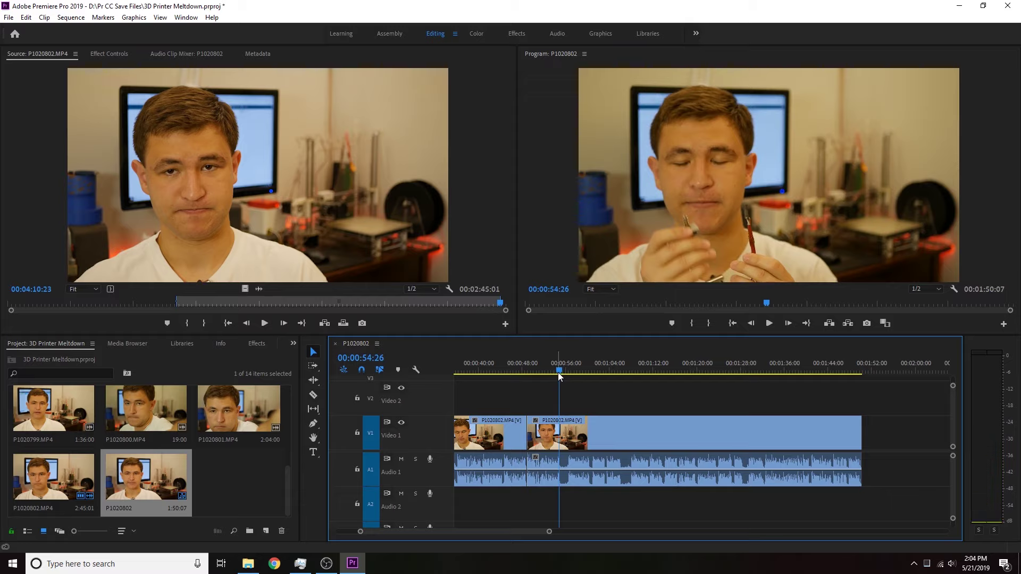
key(ctrl+k)
drag(557, 372, 566, 370)
key(ctrl+k)
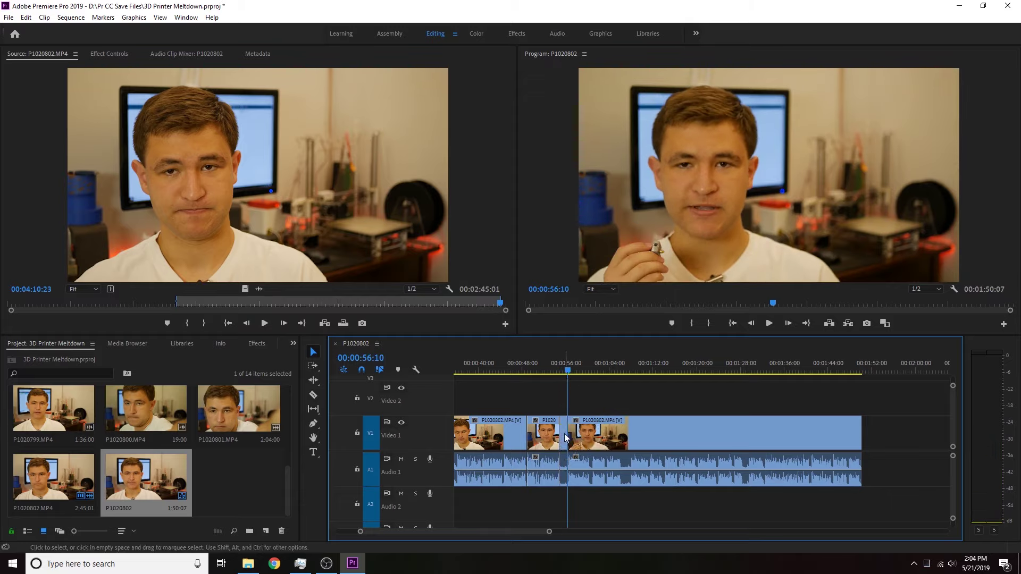
Delete the short segment between 00:00:54:26 and 00:00:56:10 and ripple delete the gap it leaves
click(563, 435)
key(Delete)
right_click(564, 434)
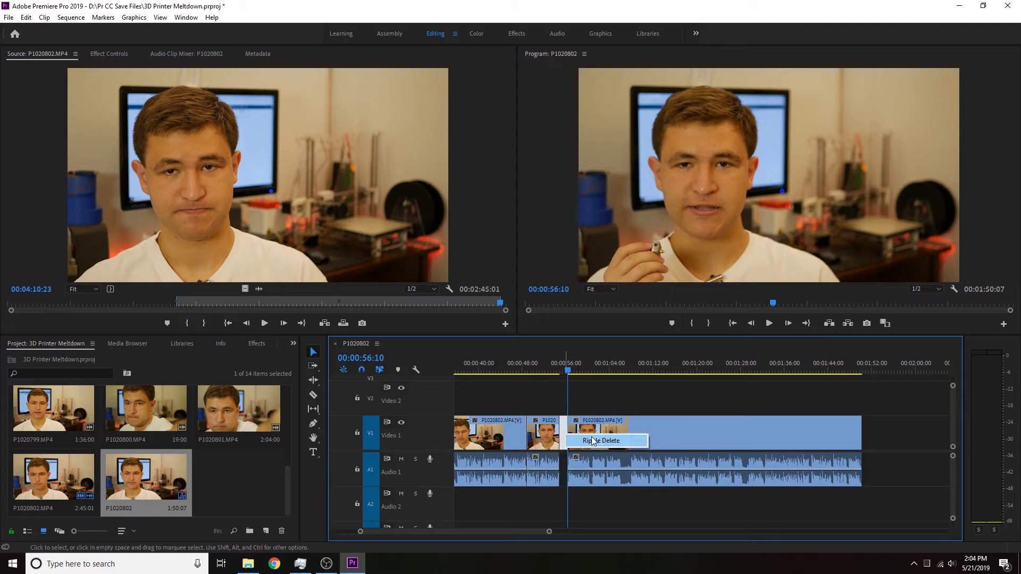
click(591, 440)
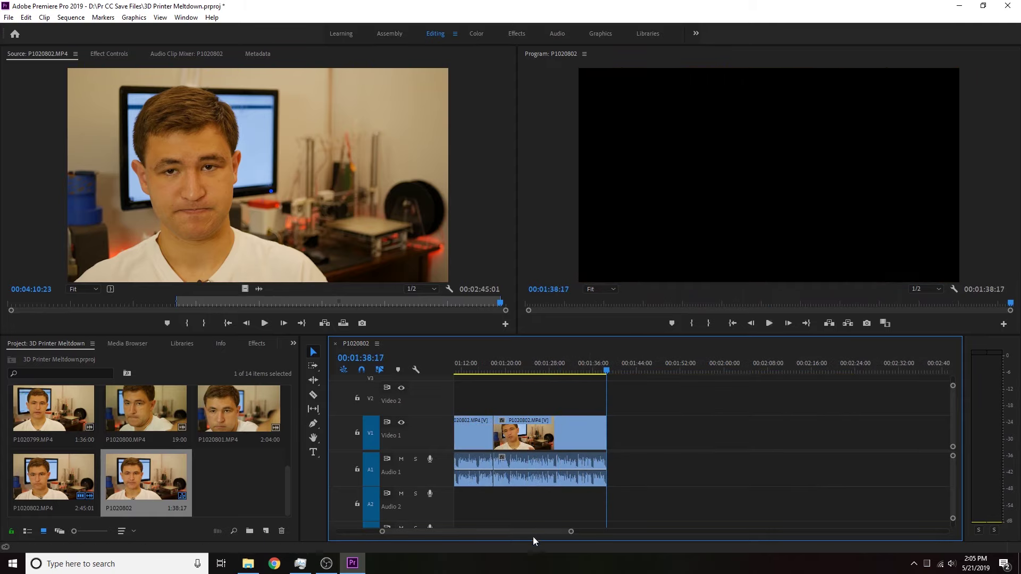
Save the project with the trimmed P1020802 sequence
scroll(238, 484, up, 3)
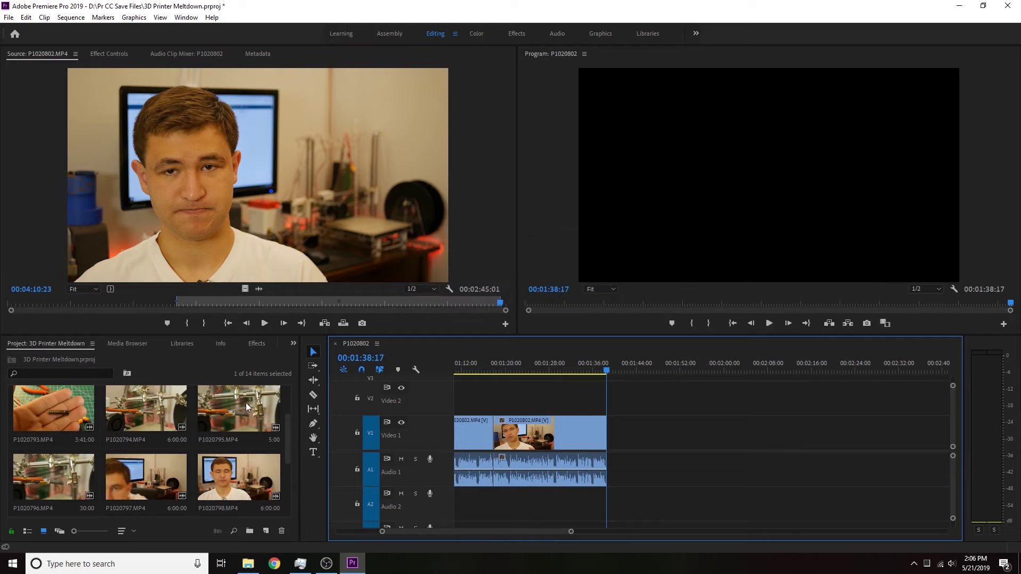
scroll(246, 408, up, 2)
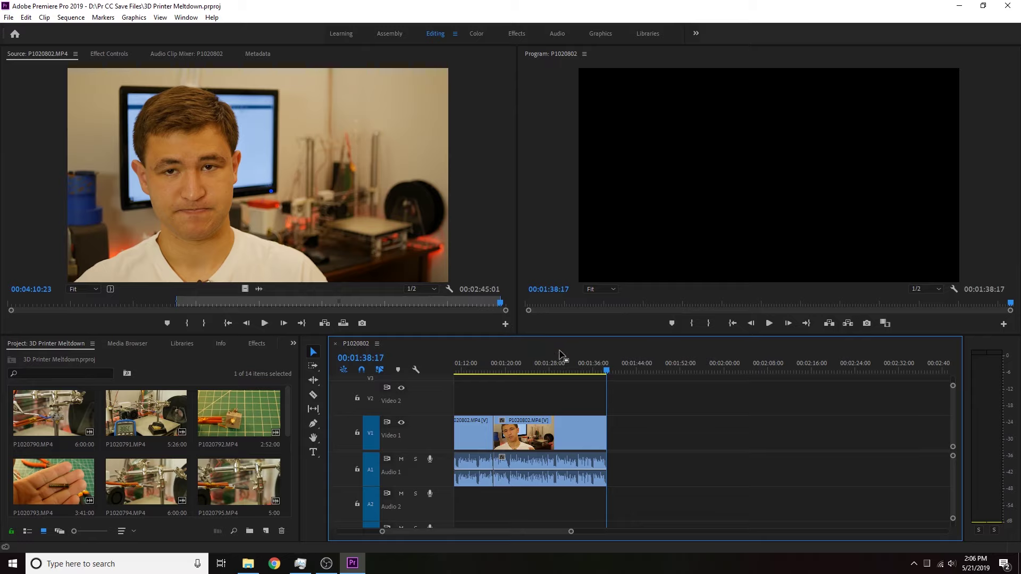
key(ctrl+s)
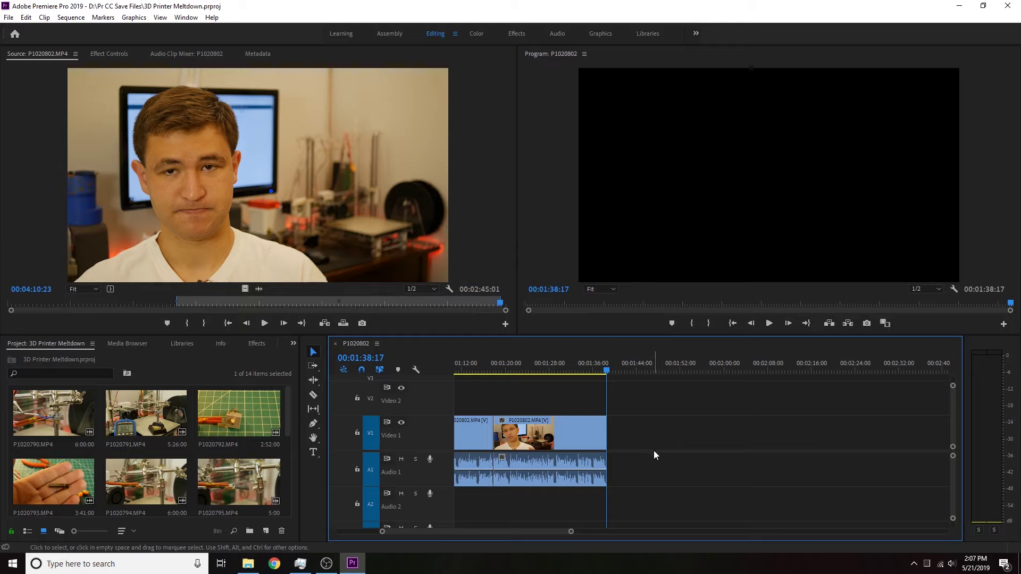
Add the P1020790.MP4 clip to V1 and A1 directly after the last P1020802.MP4 segment at 00:01:38:17
scroll(653, 452, down, 1)
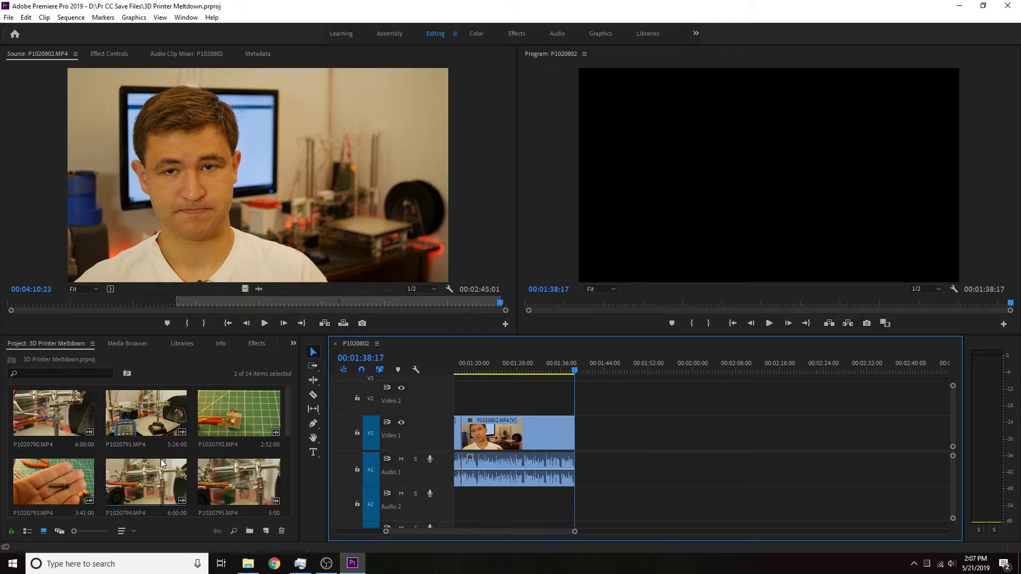
click(50, 416)
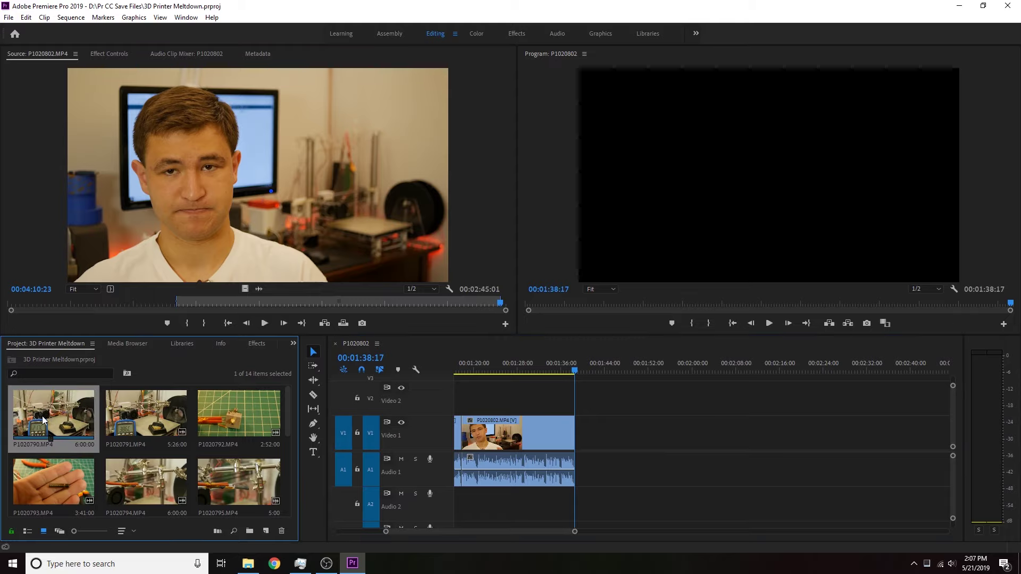
drag(45, 416, 581, 470)
scroll(585, 425, down, 3)
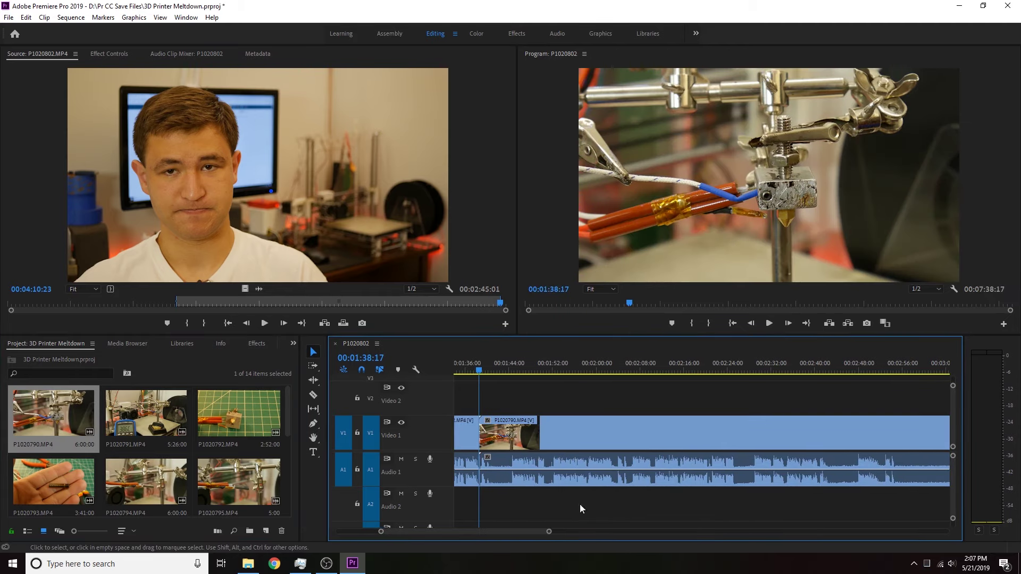
scroll(596, 489, up, 5)
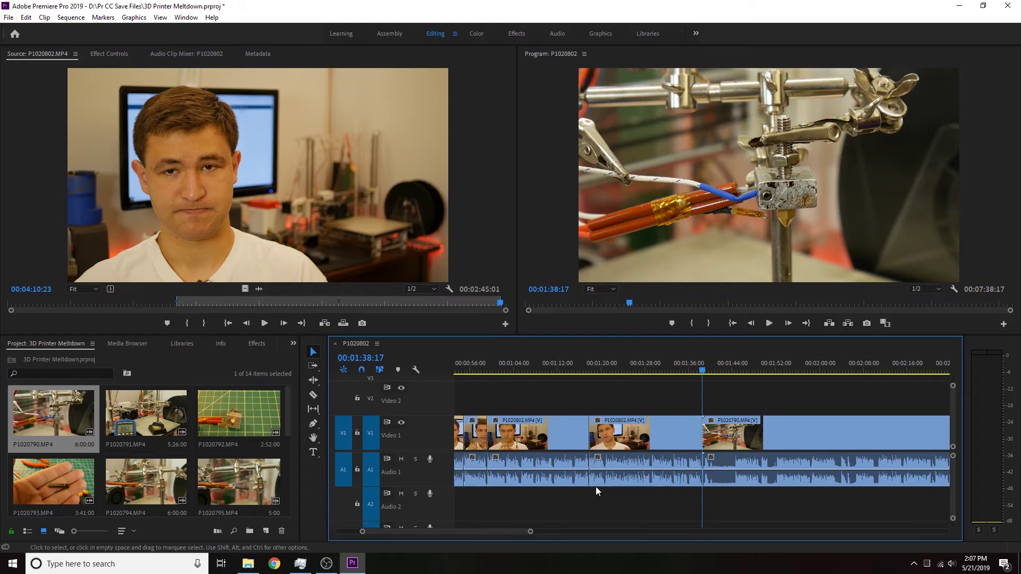
scroll(515, 534, down, 2)
mouse_move(502, 531)
mouse_down()
mouse_move(668, 527)
mouse_move(509, 532)
mouse_up()
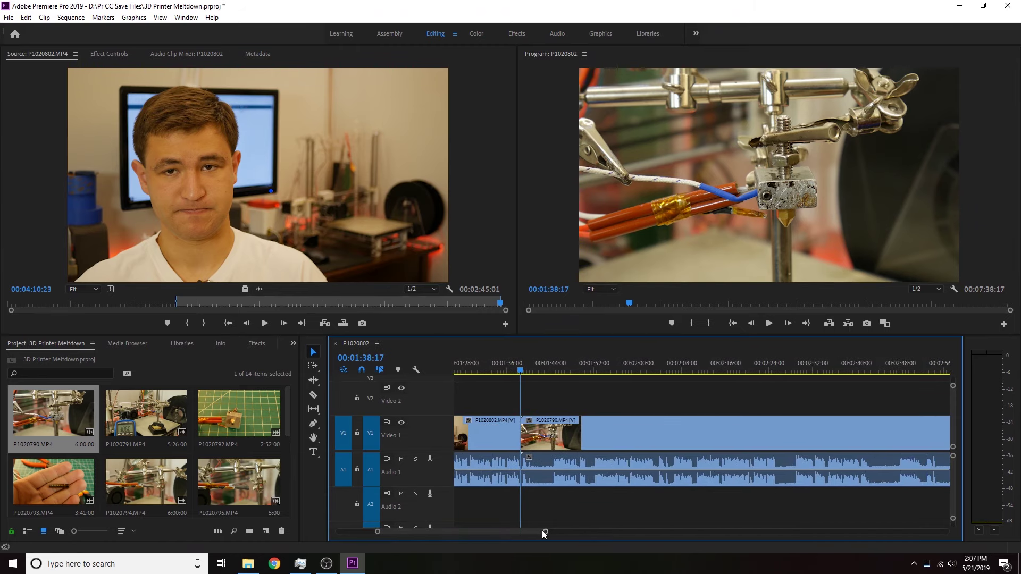
drag(545, 532, 858, 523)
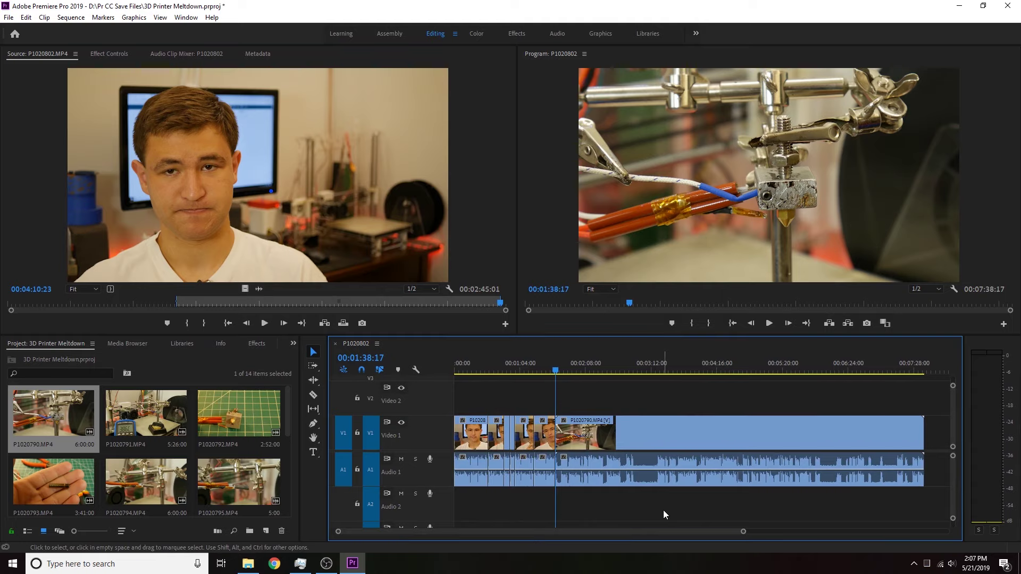
key(minus)
key(equal)
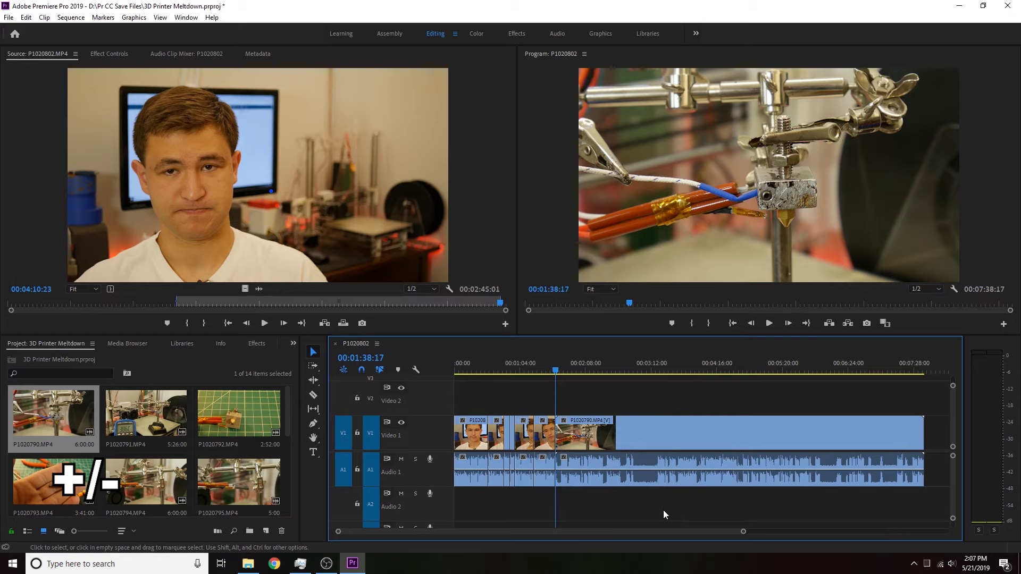
key(equal)
key(equal)
key(equal)
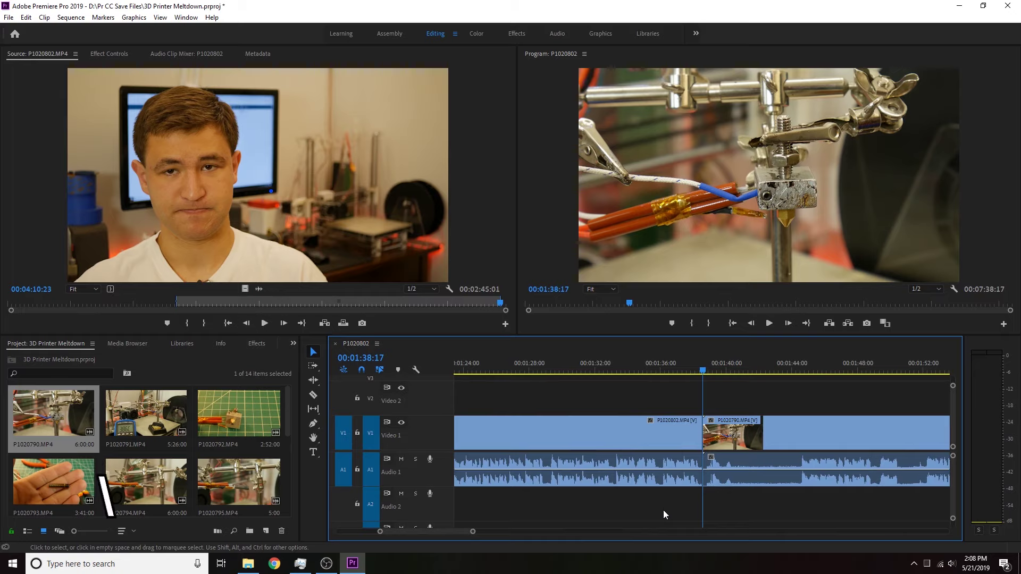
key(backslash)
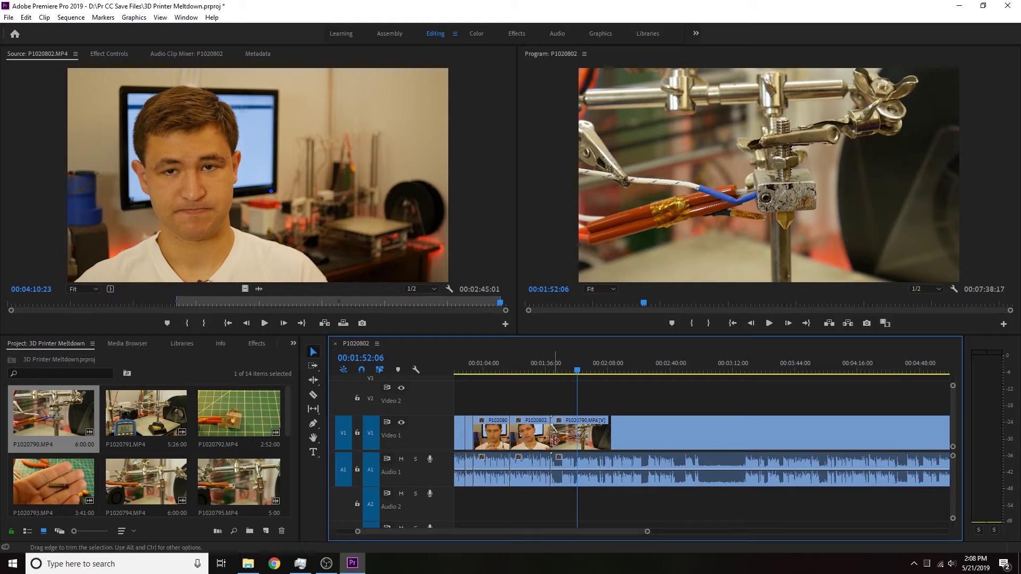
Try ripple trimming the start of the P1020790.MP4 clip to the playhead at 00:01:52:06, and undo the trim
key(ctrl)
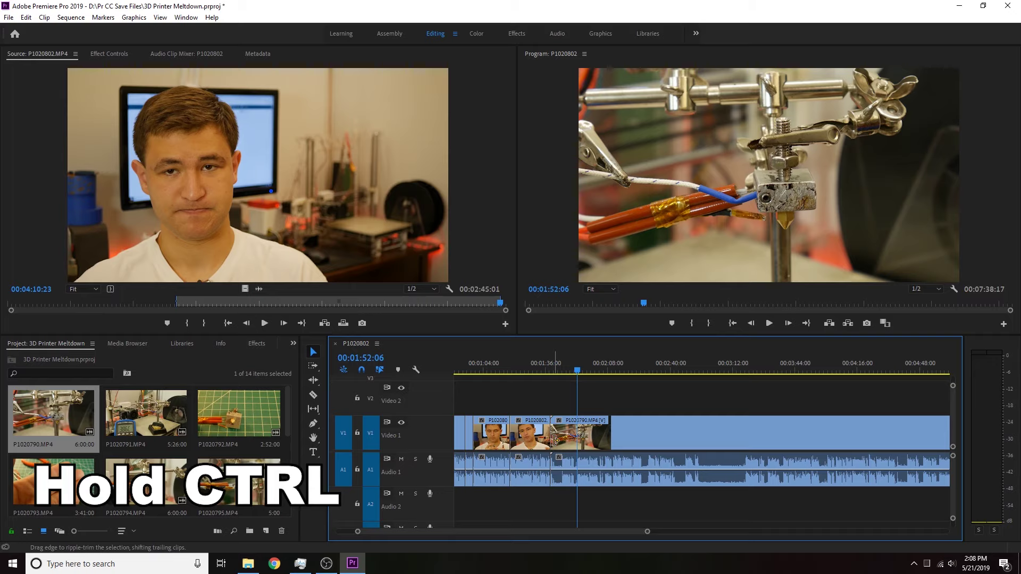
ctrl+click(553, 441)
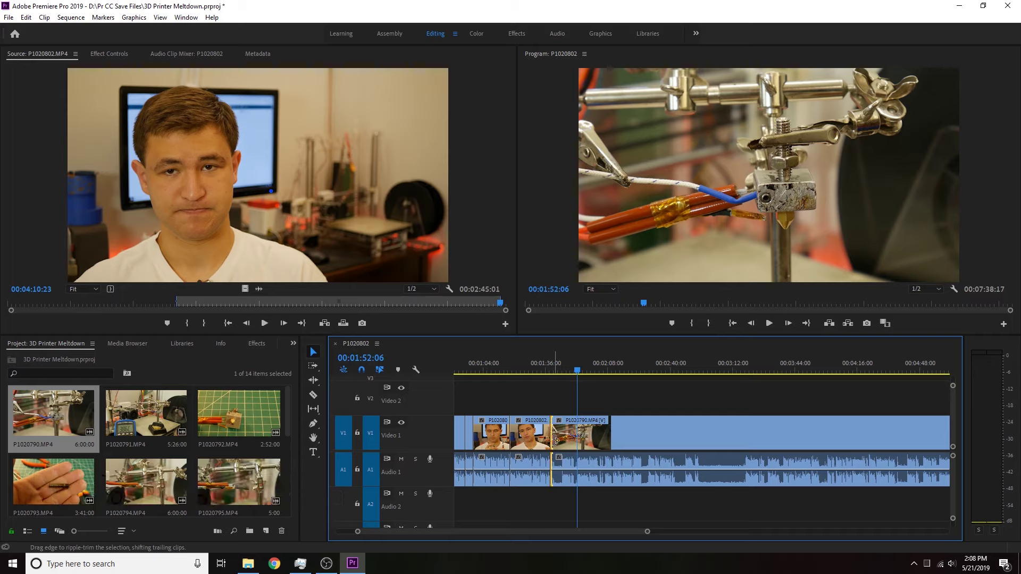
drag(554, 441, 580, 440)
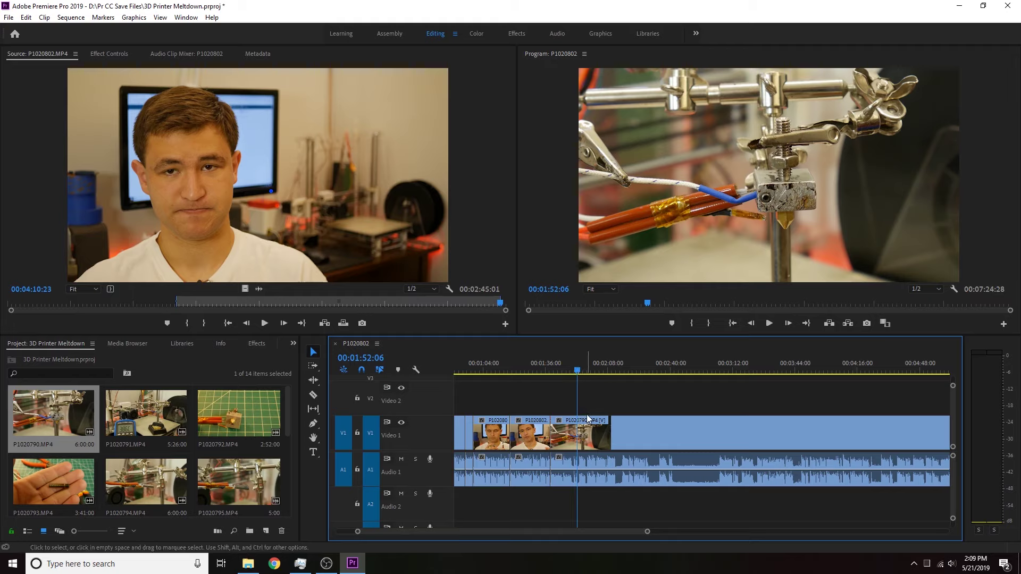
key(ctrl+z)
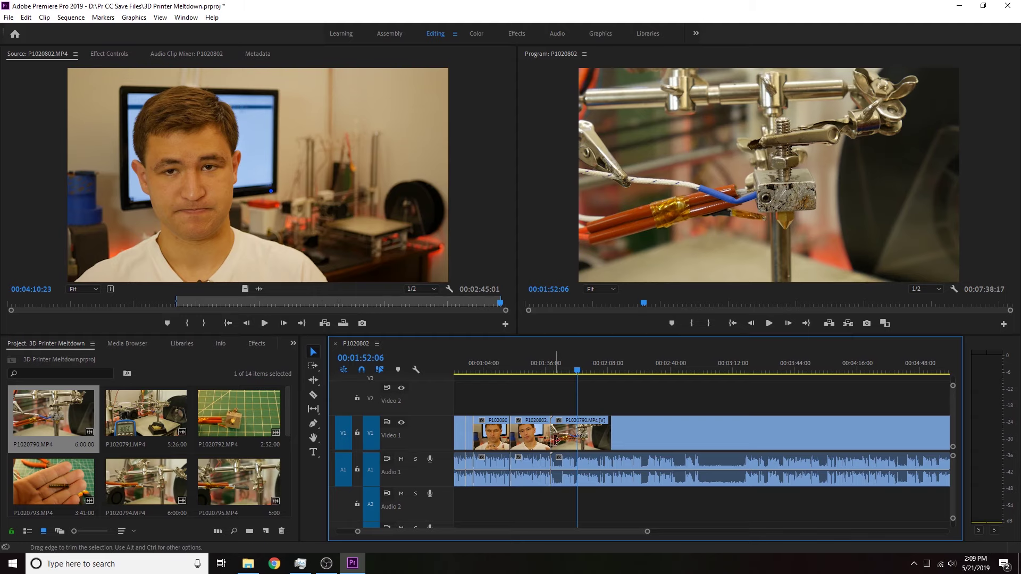
Ripple trim the start of the P1020790.MP4 clip to the playhead at 00:01:52:06
drag(553, 440, 578, 443)
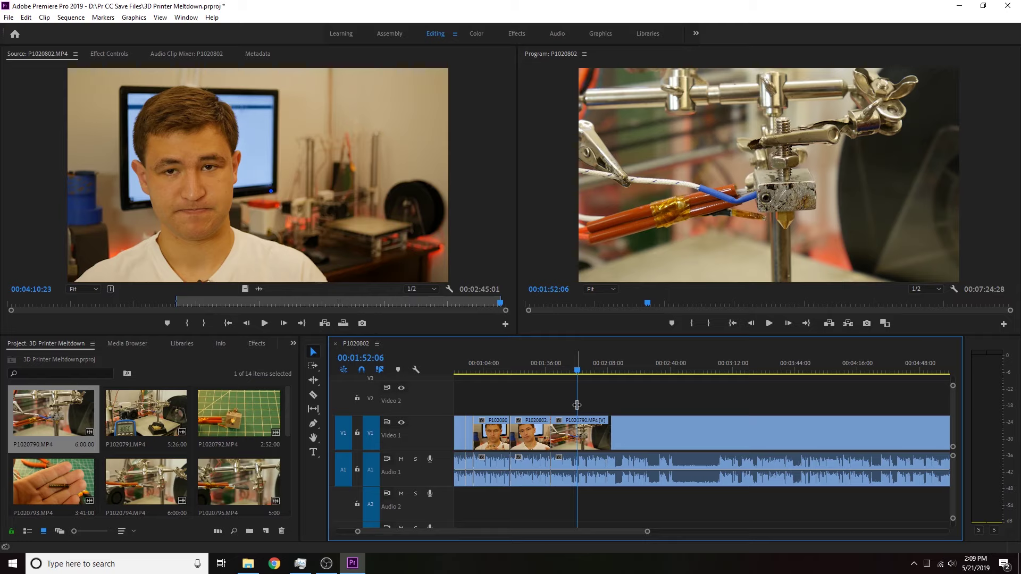
key(=)
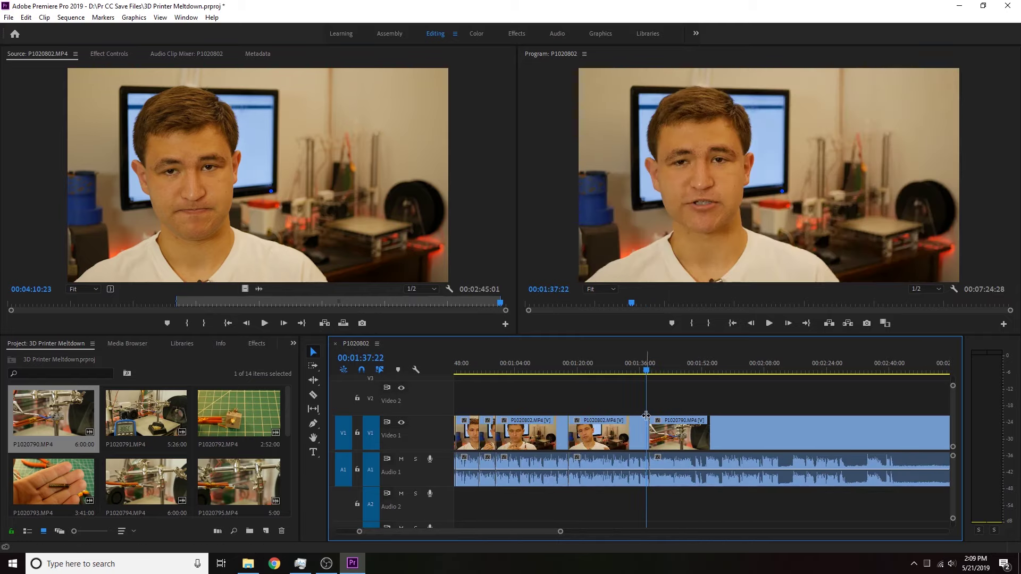
scroll(678, 432, down, 4)
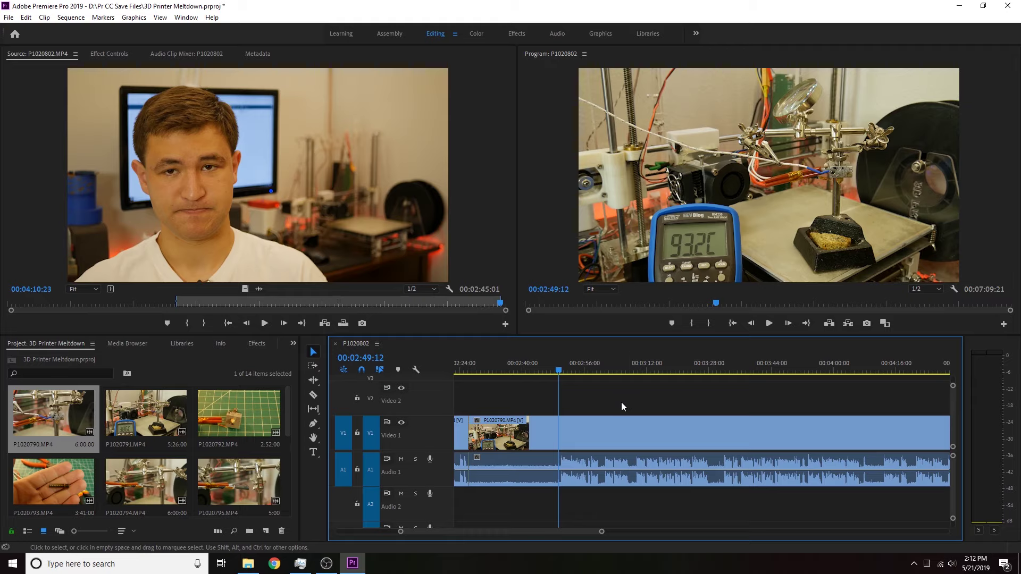
Unlink the video and audio of the P1020790.MP4 segment under the playhead at 00:02:49:12 and select its audio on its own
click(651, 439)
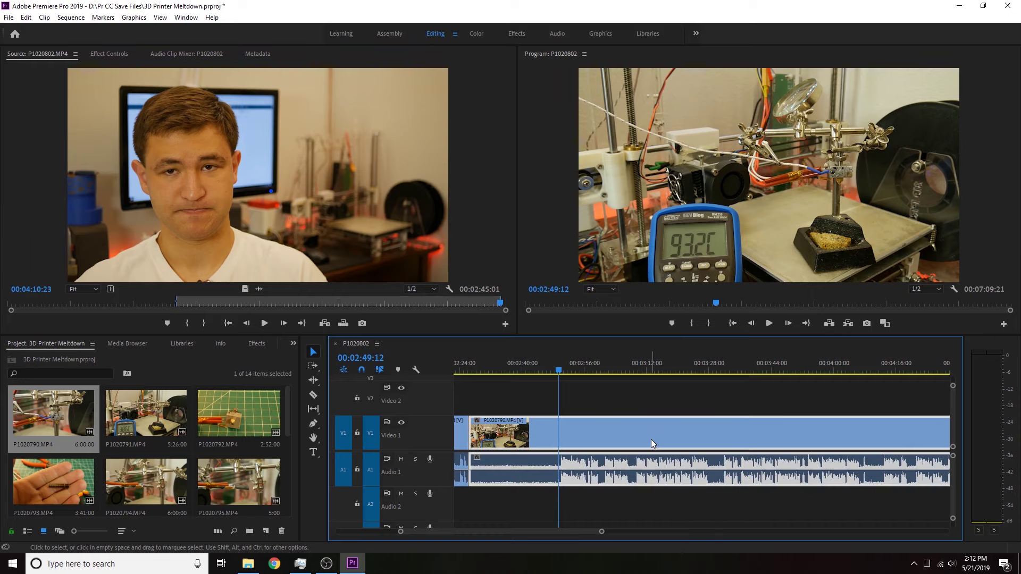
right_click(645, 438)
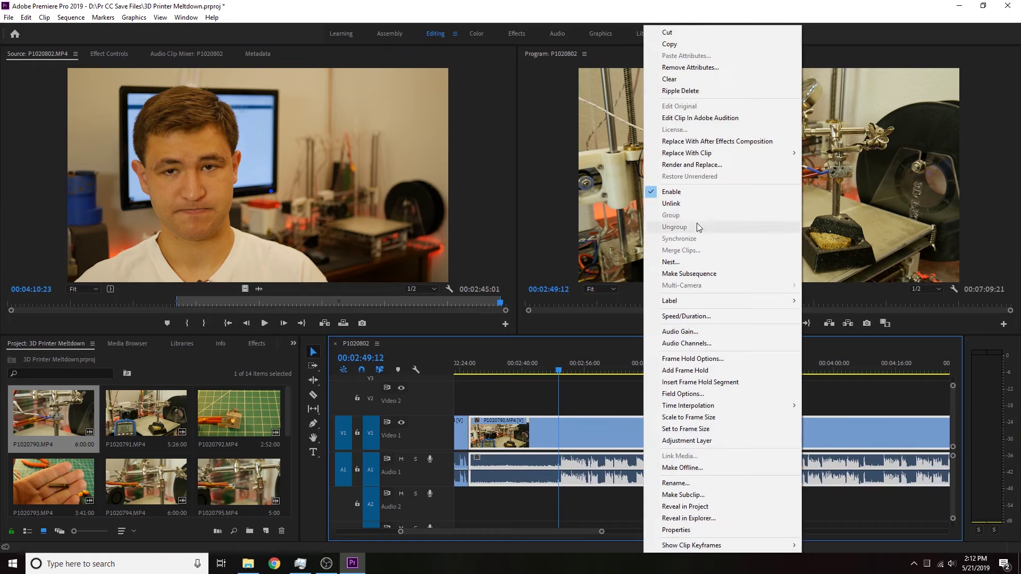
click(690, 203)
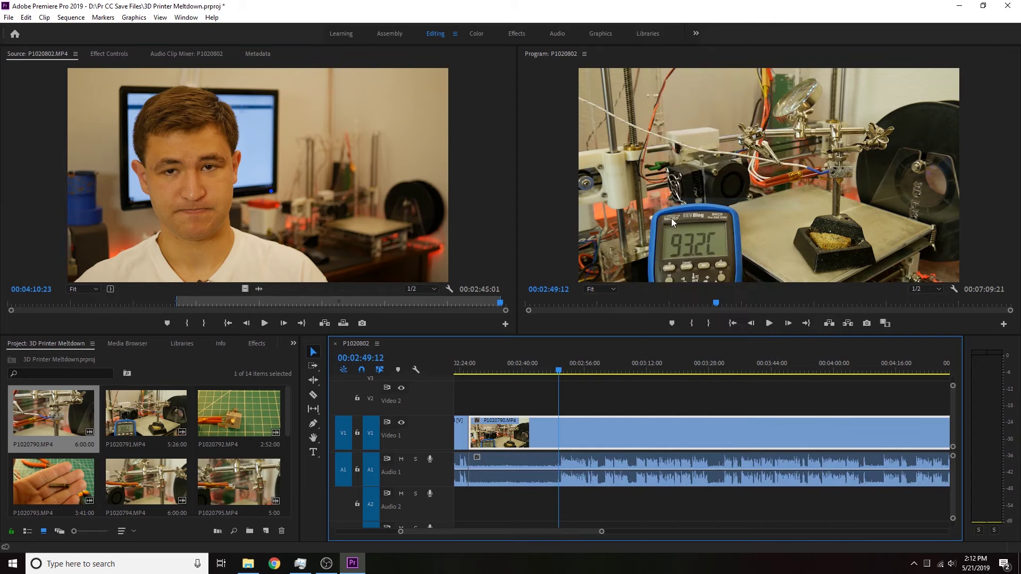
click(584, 465)
click(588, 423)
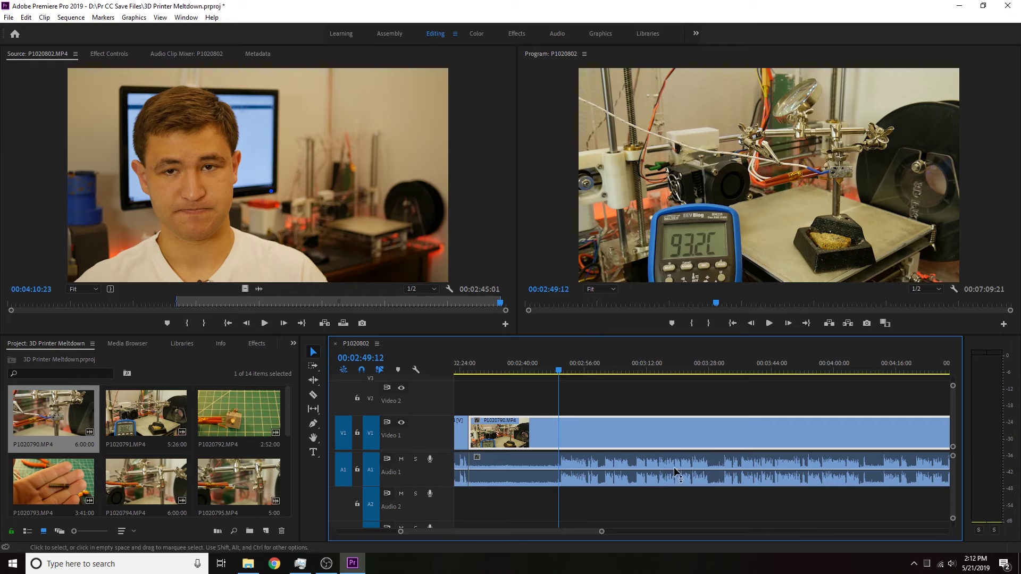
click(658, 466)
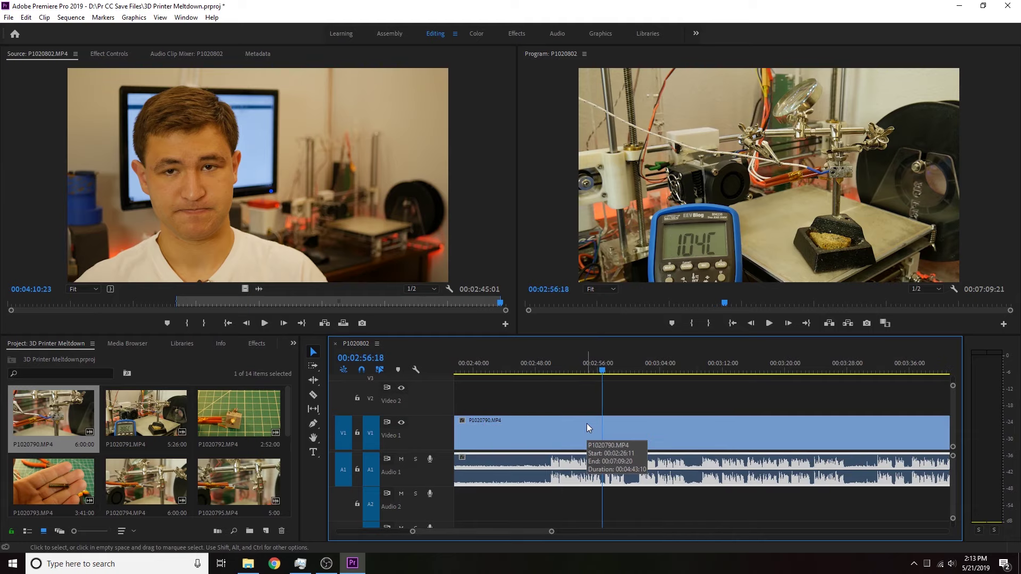
Split only the audio of the unlinked P1020790.MP4 segment at 00:02:56:18, leaving its video whole
alt+click(663, 438)
alt+click(623, 466)
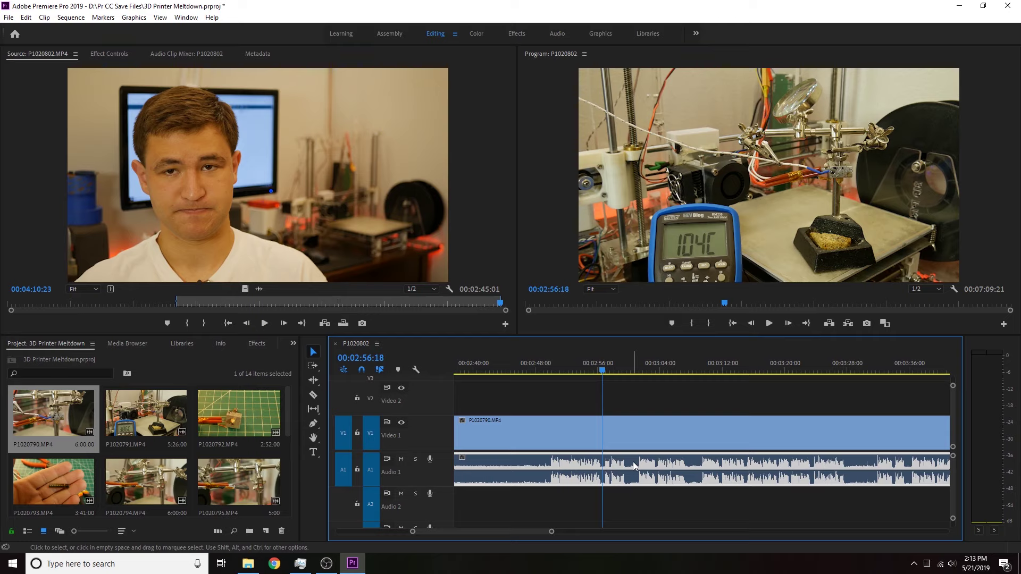
key(ctrl+k)
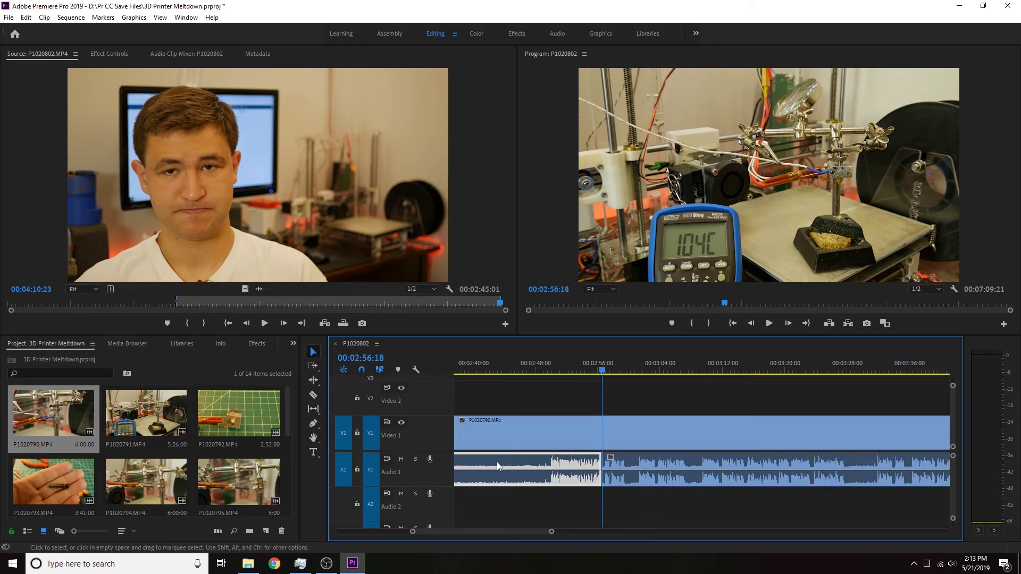
Split only the A1 audio at 00:03:09:04 and delete the audio piece between 00:02:56:18 and 00:03:09:04
key(space)
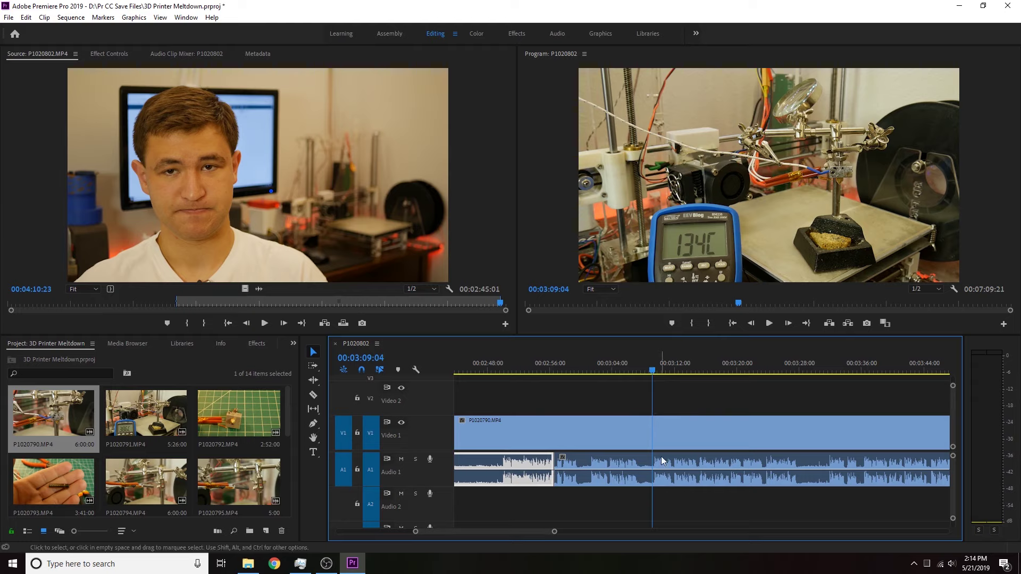
key(ctrl+k)
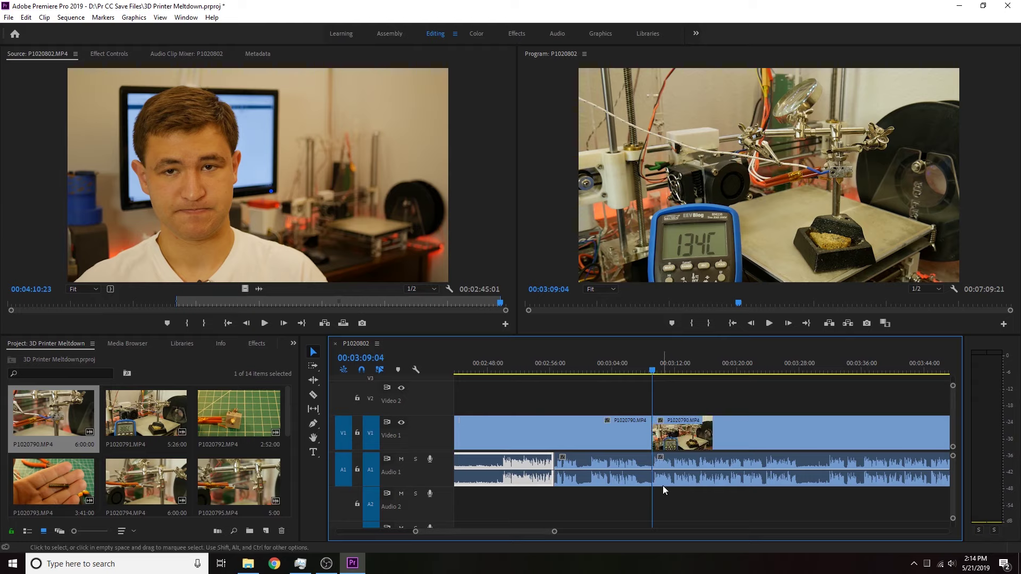
key(ctrl+z)
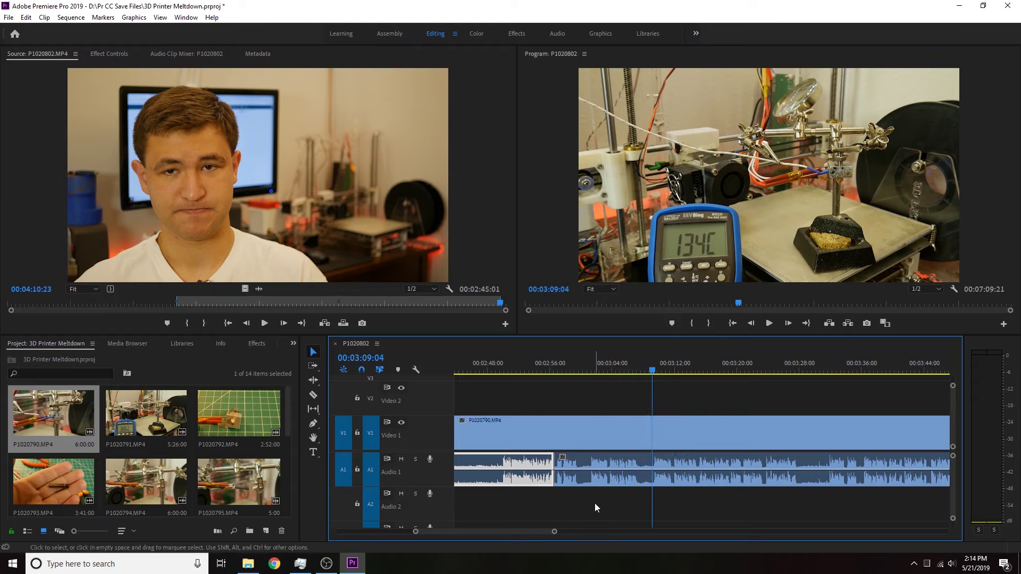
click(636, 464)
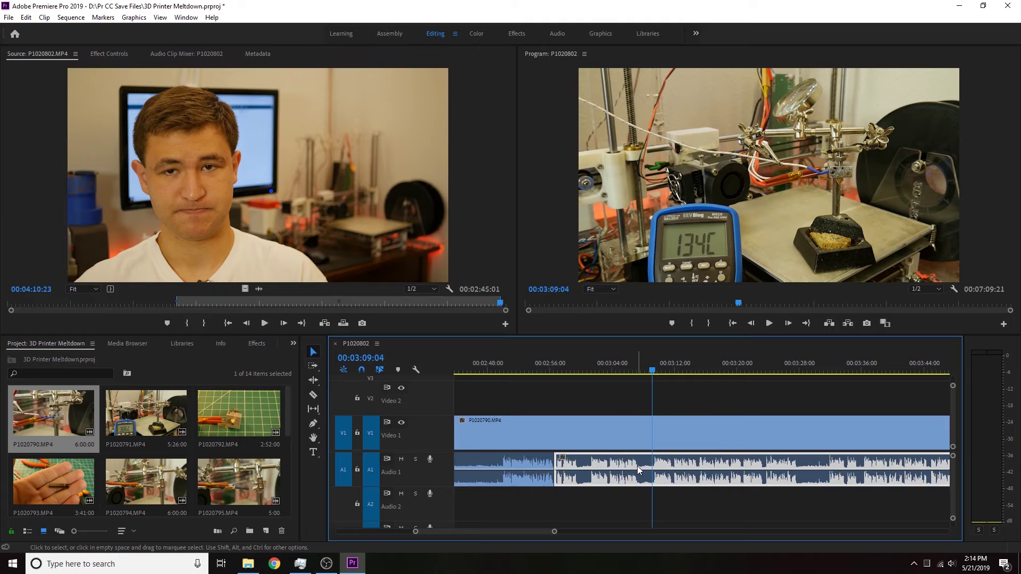
key(ctrl+k)
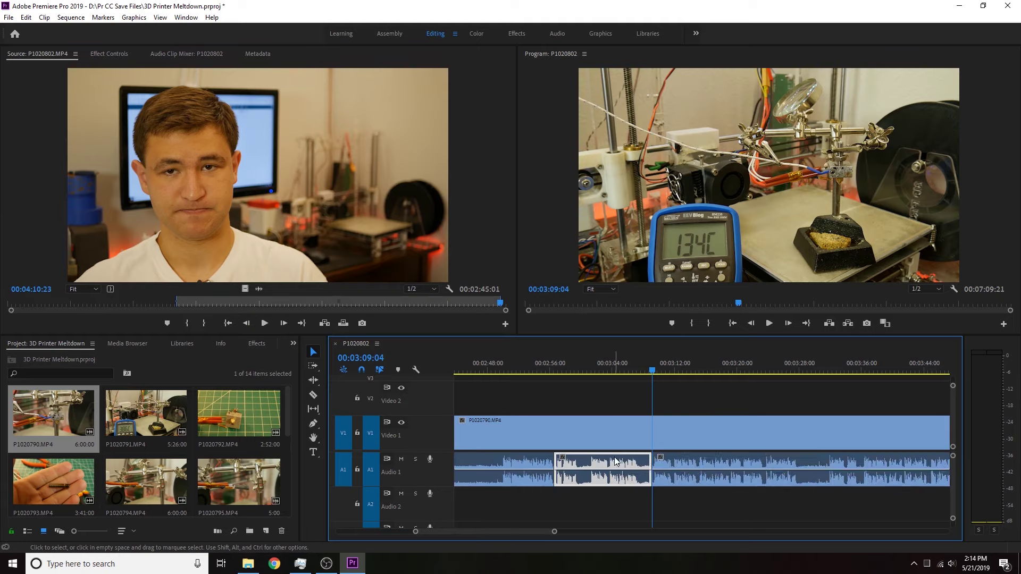
key(Delete)
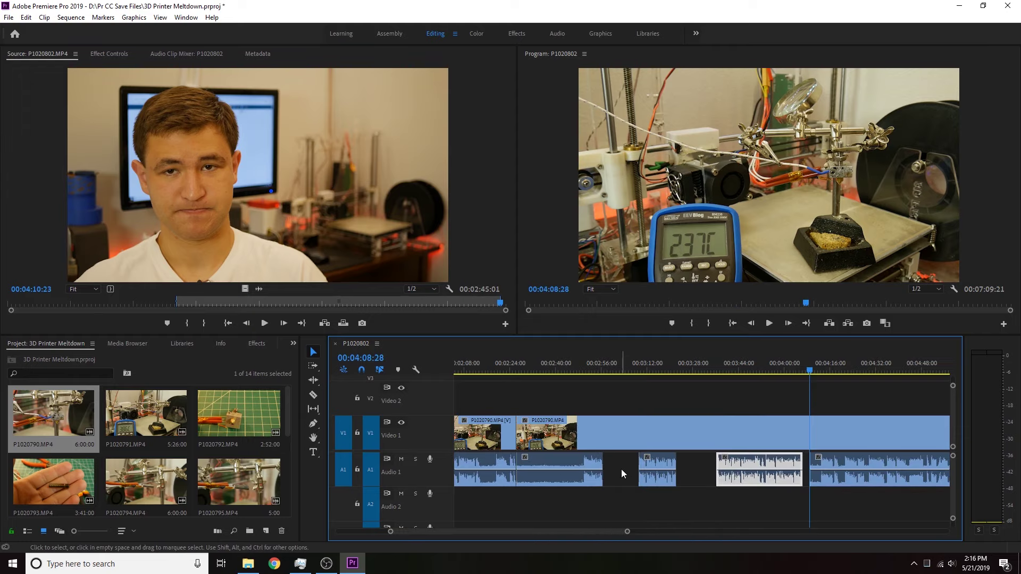
Move the two separated audio pieces on A1 earlier so they follow directly after the piece ending at 00:02:56:18, and scrub through the joined start
click(581, 476)
click(659, 462)
click(771, 464)
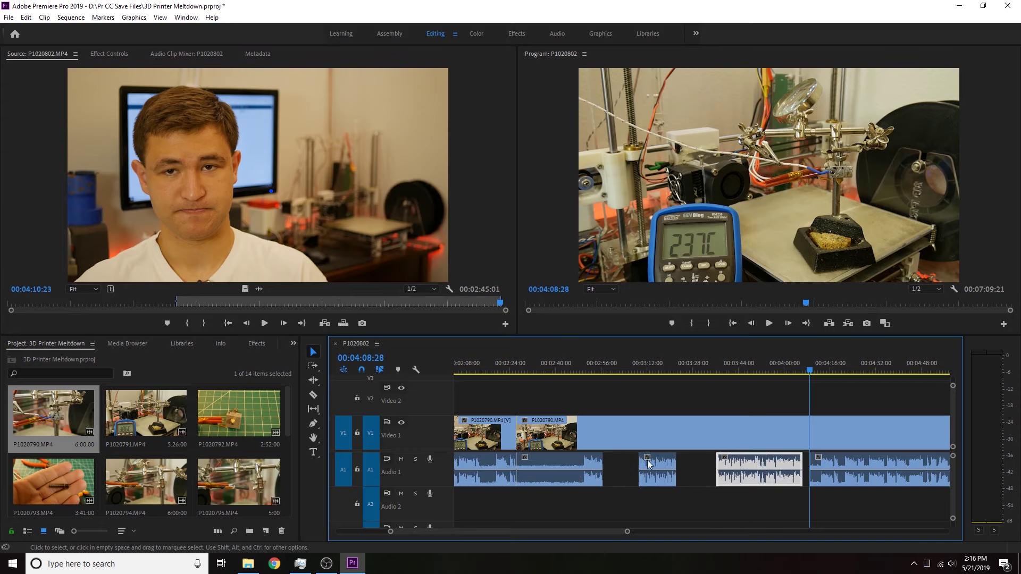
drag(665, 465, 630, 462)
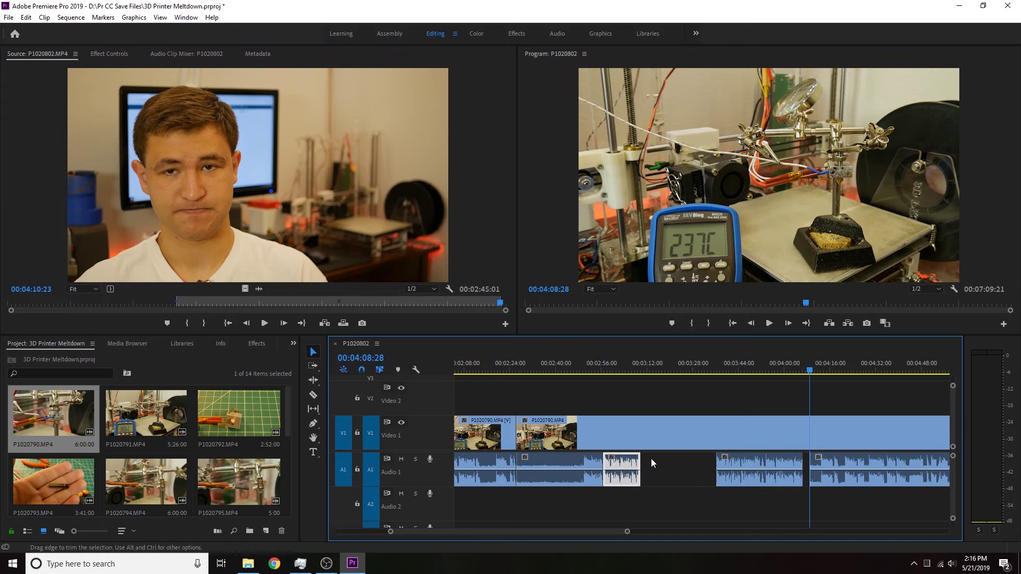
drag(757, 462, 682, 461)
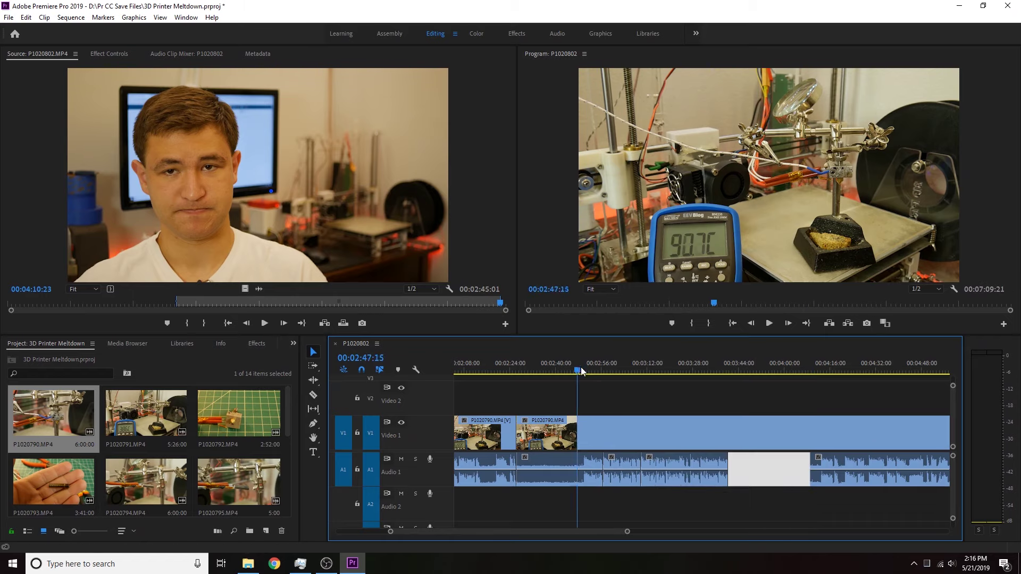
drag(581, 370, 583, 371)
click(747, 496)
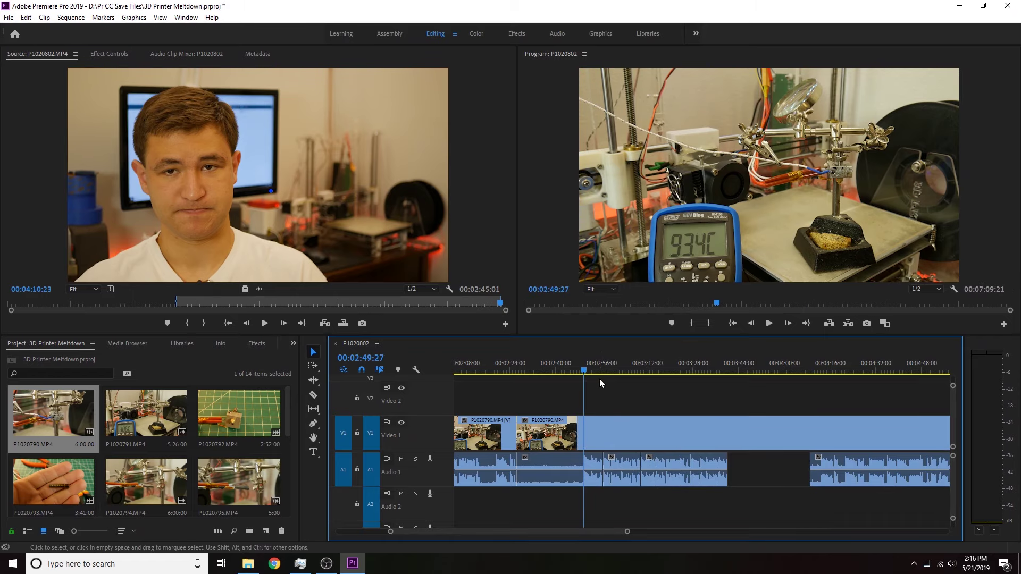
mouse_move(585, 372)
mouse_down()
mouse_move(729, 385)
mouse_move(589, 390)
mouse_up()
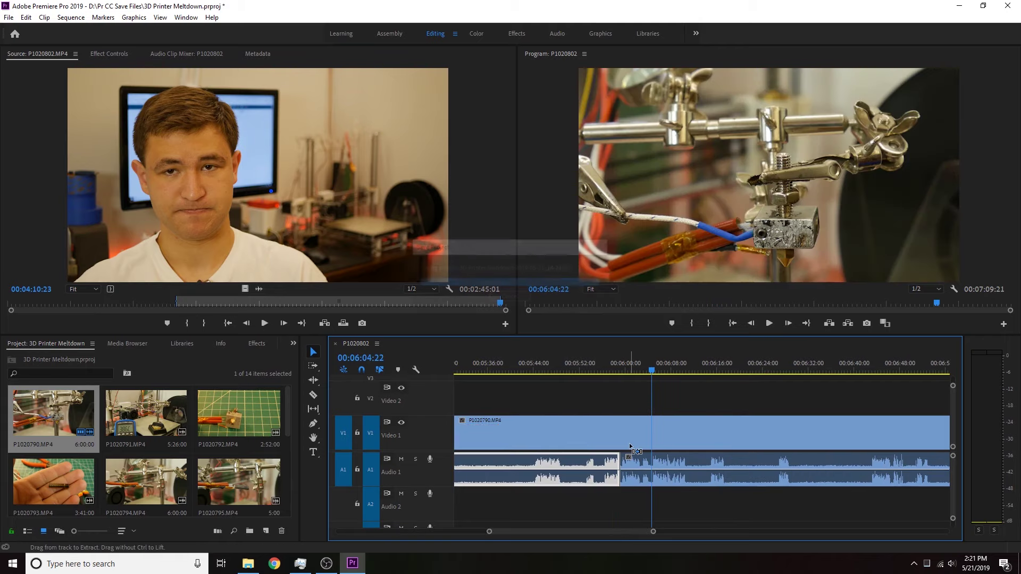
Split only the A1 audio of P1020790.MP4 at 00:06:04:22, keeping the video on V1 uncut
key(ctrl+k)
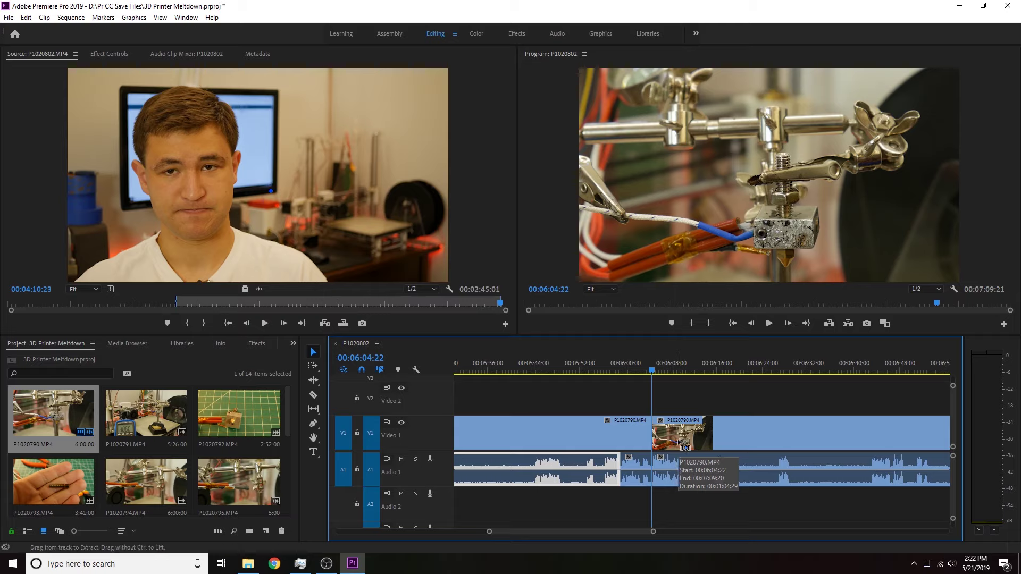
key(ctrl+z)
click(679, 466)
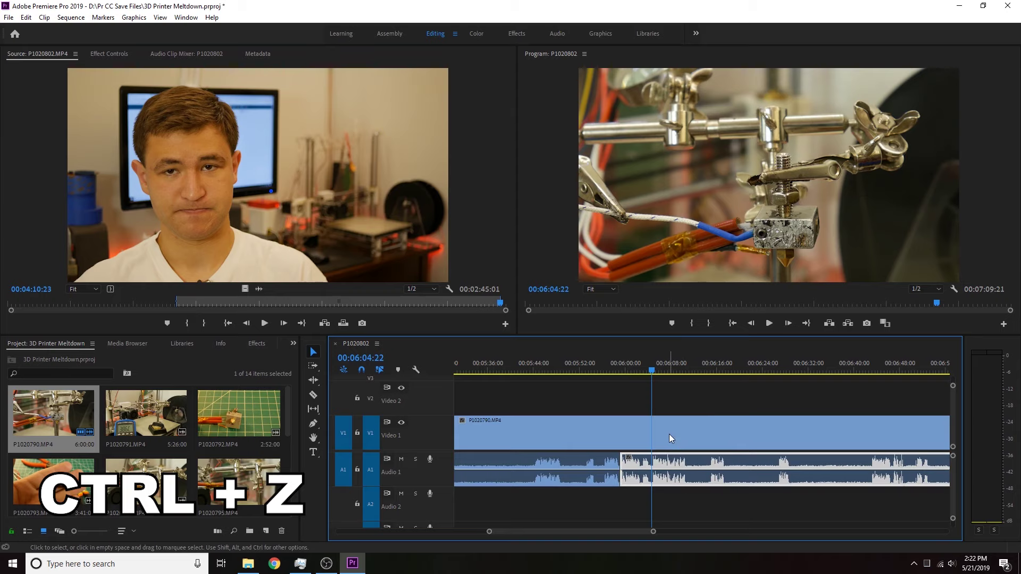
key(ctrl+k)
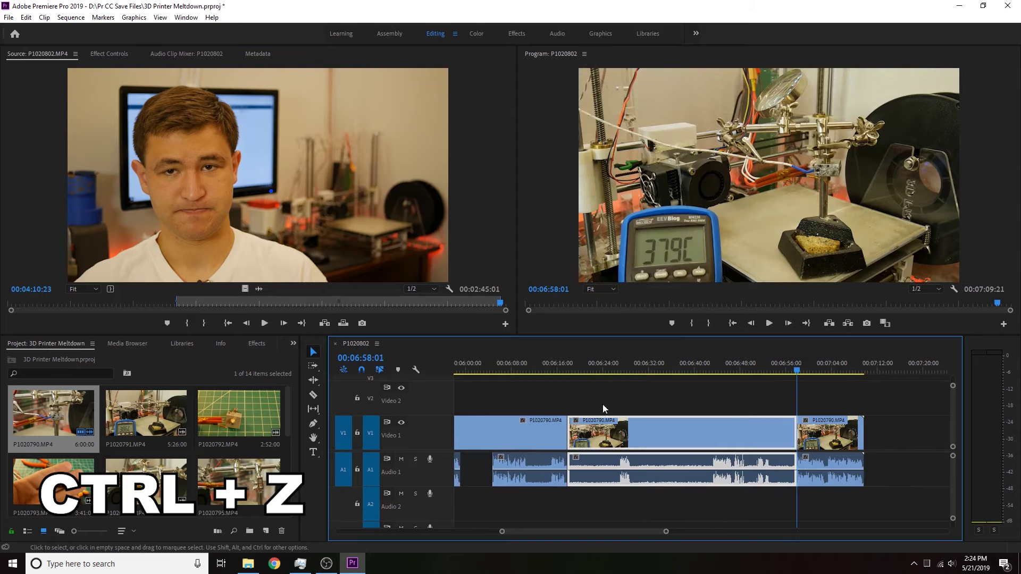
Try a 400% speed and a different duration for the P1020790.MP4 segment between 00:06:18:01 and 00:06:58:01
right_click(665, 428)
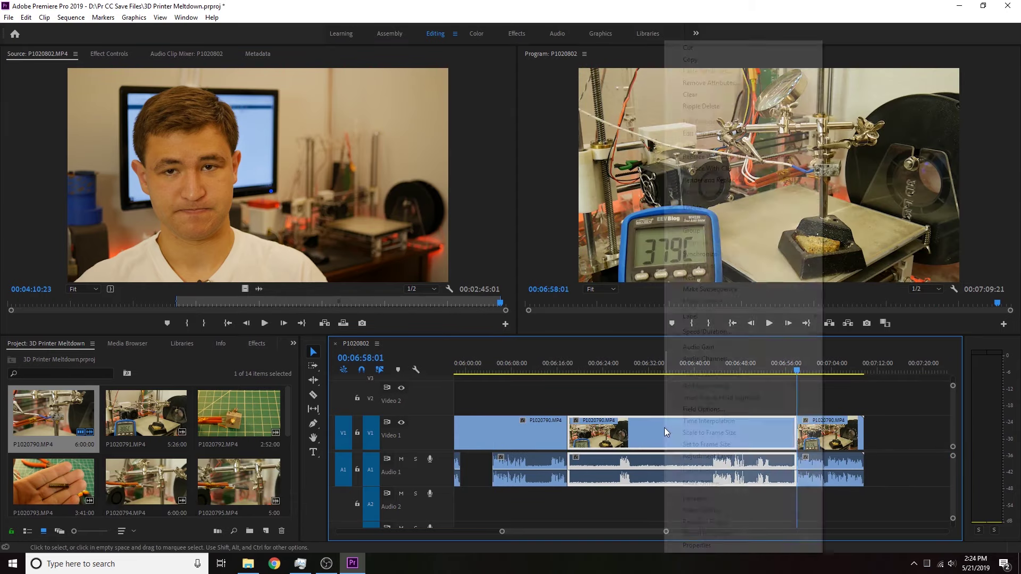
click(735, 332)
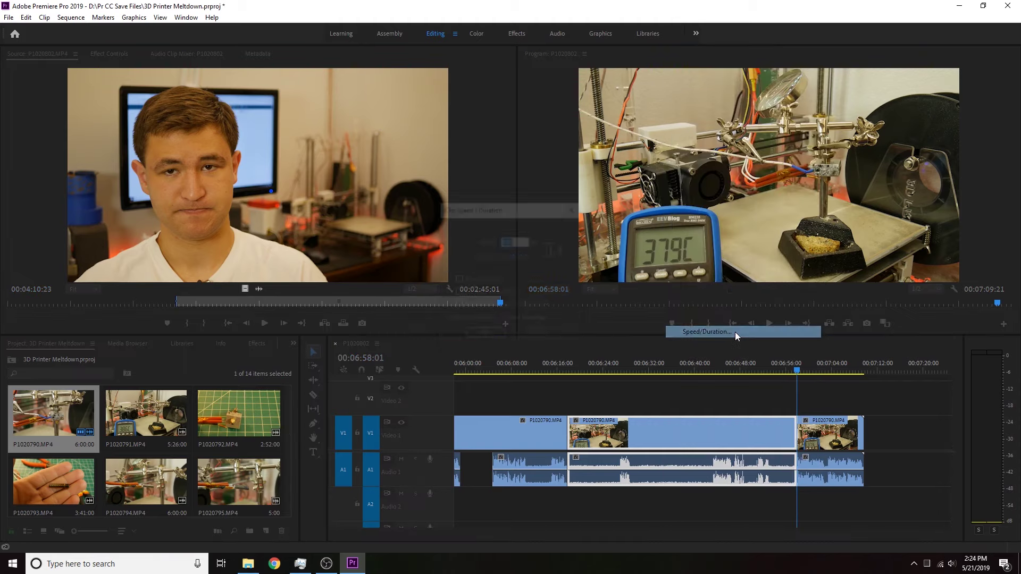
drag(506, 215, 461, 219)
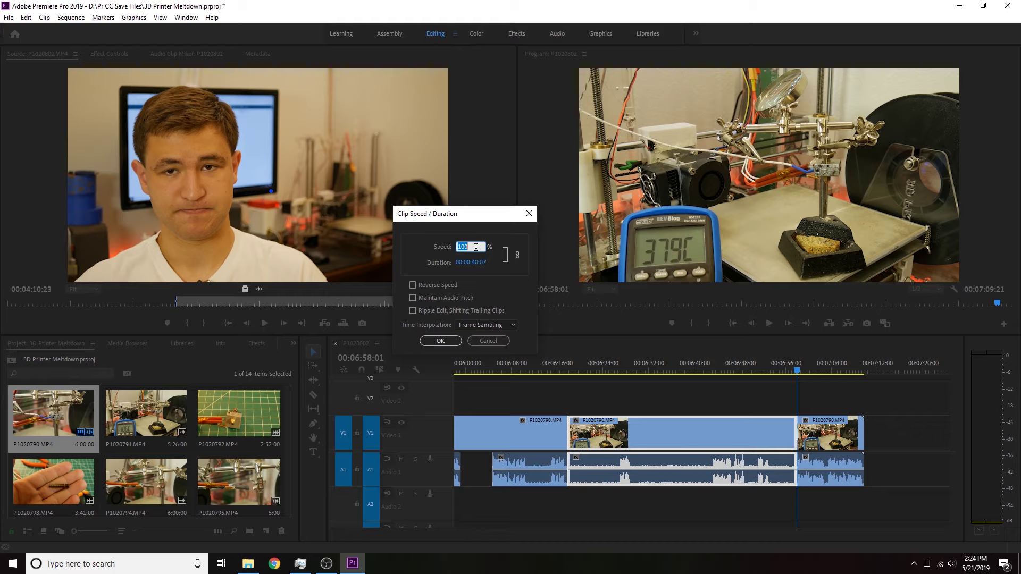
text(4)
click(479, 264)
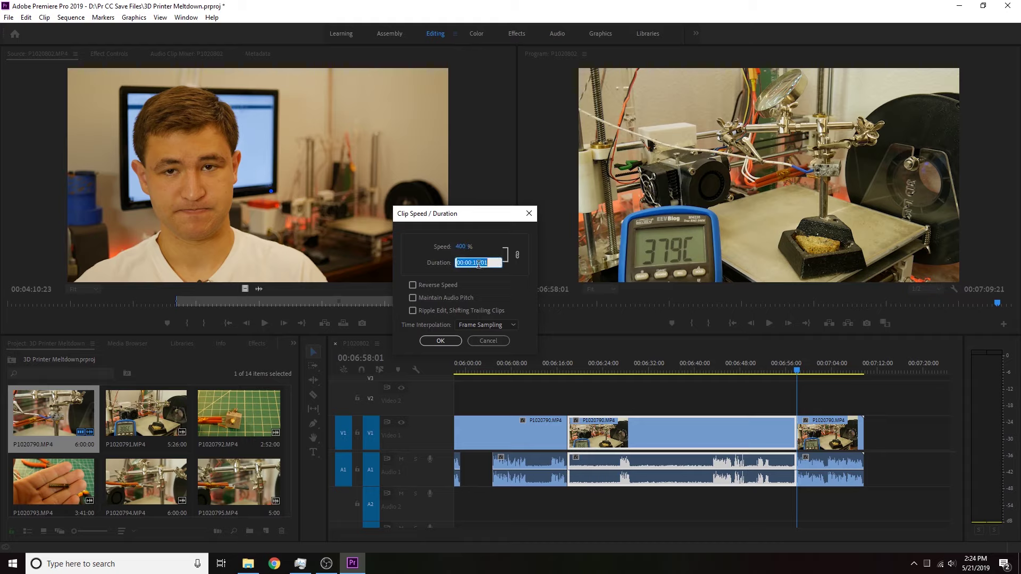
click(479, 263)
key(BackSpace)
key(BackSpace)
text(20)
click(499, 299)
Apply a 400% speed to the P1020790.MP4 segment without rippling the trailing clips, and restore its original length
click(467, 249)
text(440)
key(BackSpace)
key(BackSpace)
text(00)
click(437, 276)
click(440, 341)
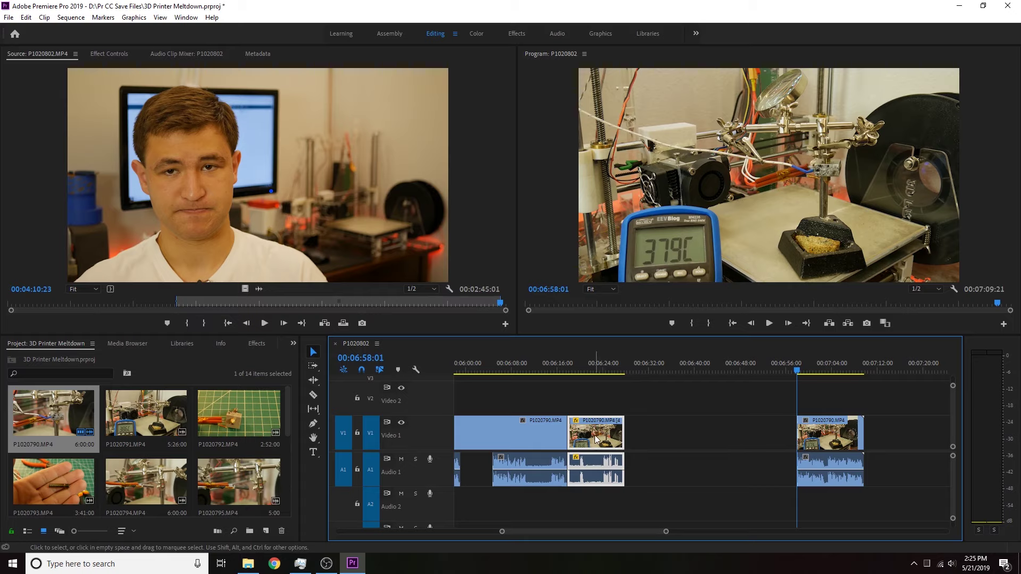
drag(619, 423, 796, 422)
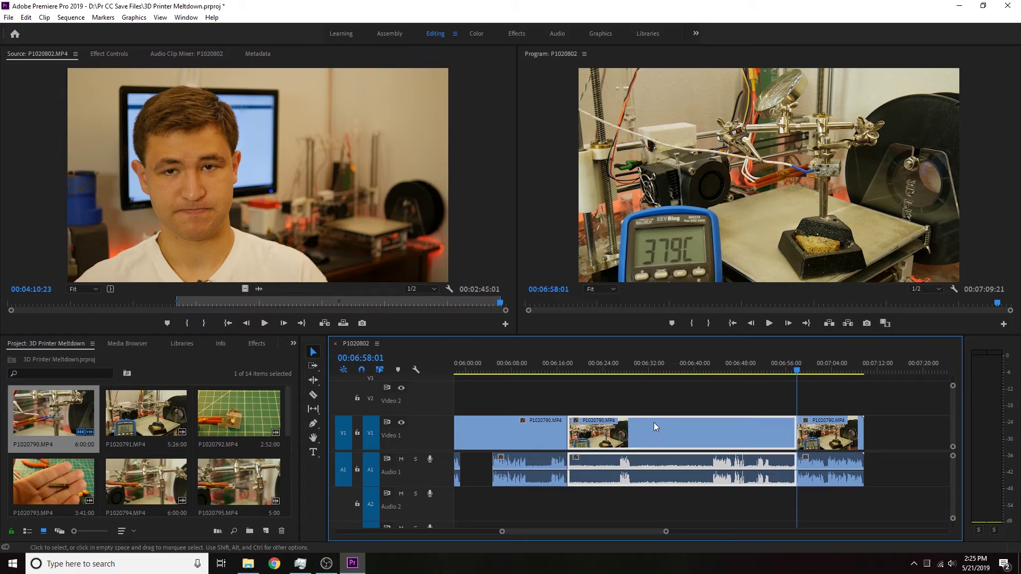
Set the speed of the P1020790.MP4 segment ending at 00:06:58:01 to 400% with Ripple Edit, Shifting Trailing Clips enabled
right_click(649, 429)
click(694, 333)
click(458, 305)
click(506, 241)
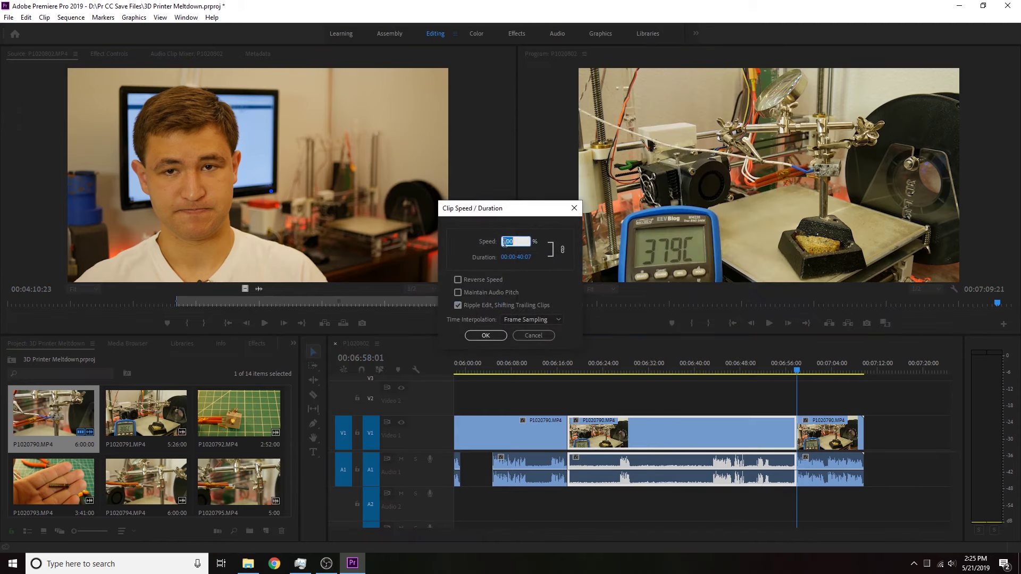
text(400)
click(477, 337)
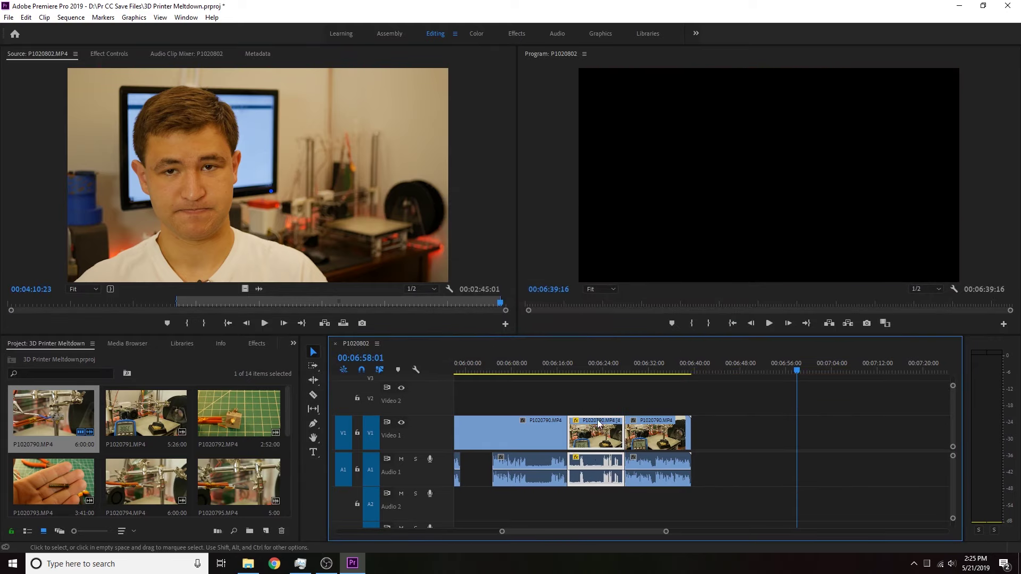
Play the sped-up P1020790.MP4 segment and return the playhead to 00:06:20:22
click(571, 366)
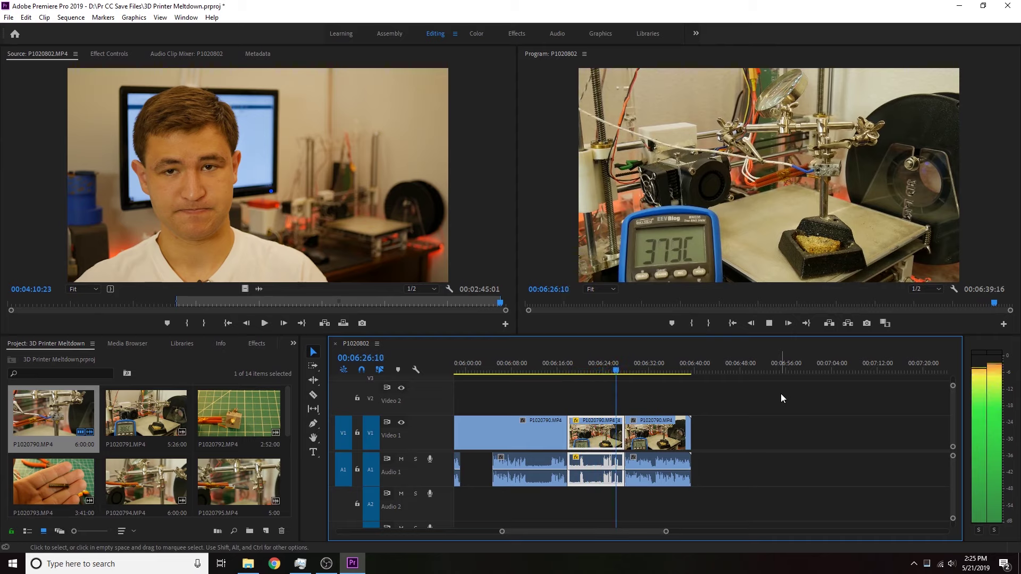
key(space)
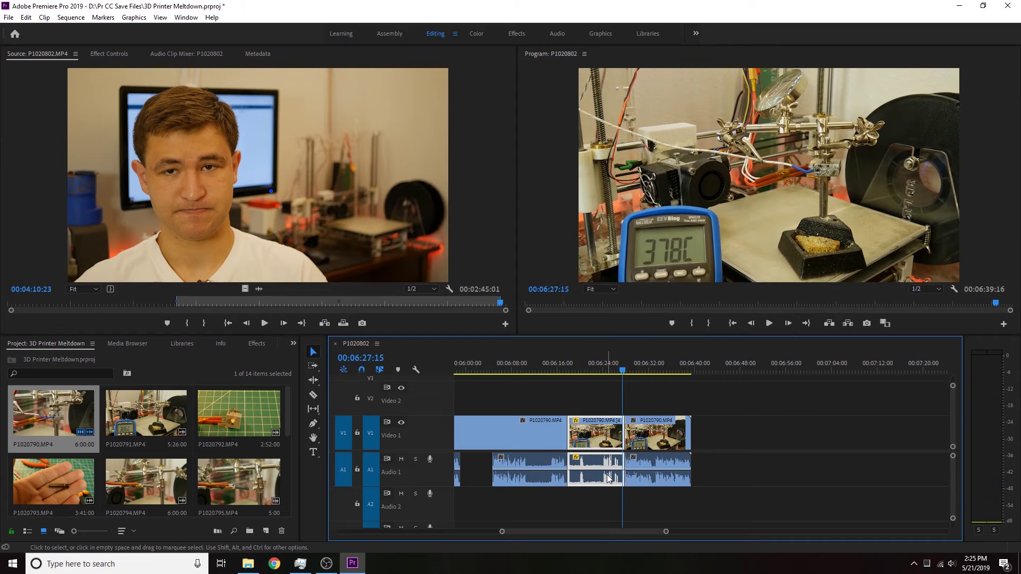
drag(621, 369, 583, 376)
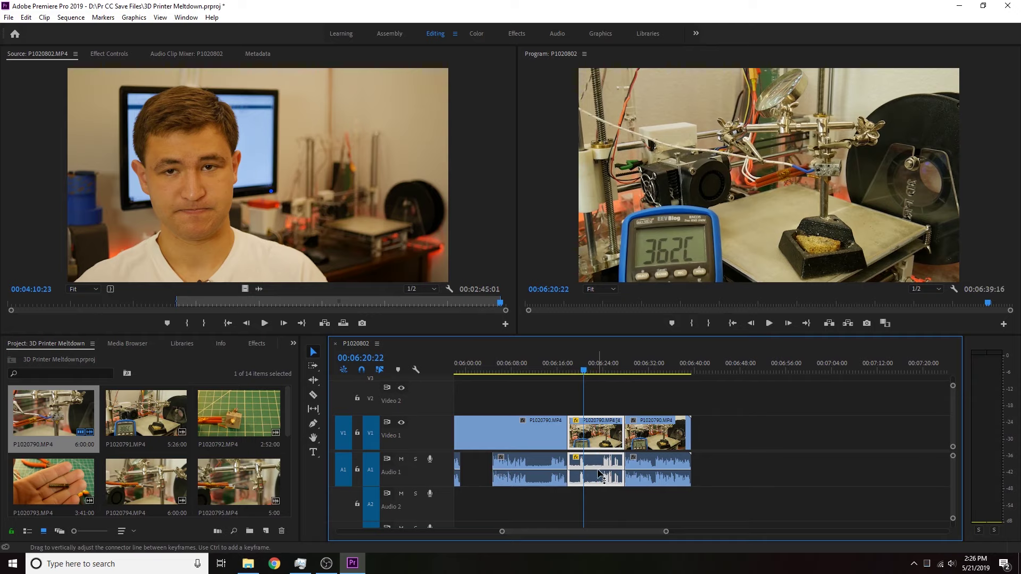
Lower the volume line of the sped-up segment's audio on A1, comparing levels through playback
mouse_move(598, 471)
mouse_down()
mouse_move(598, 458)
mouse_move(598, 485)
mouse_up()
drag(598, 485, 597, 480)
key(space)
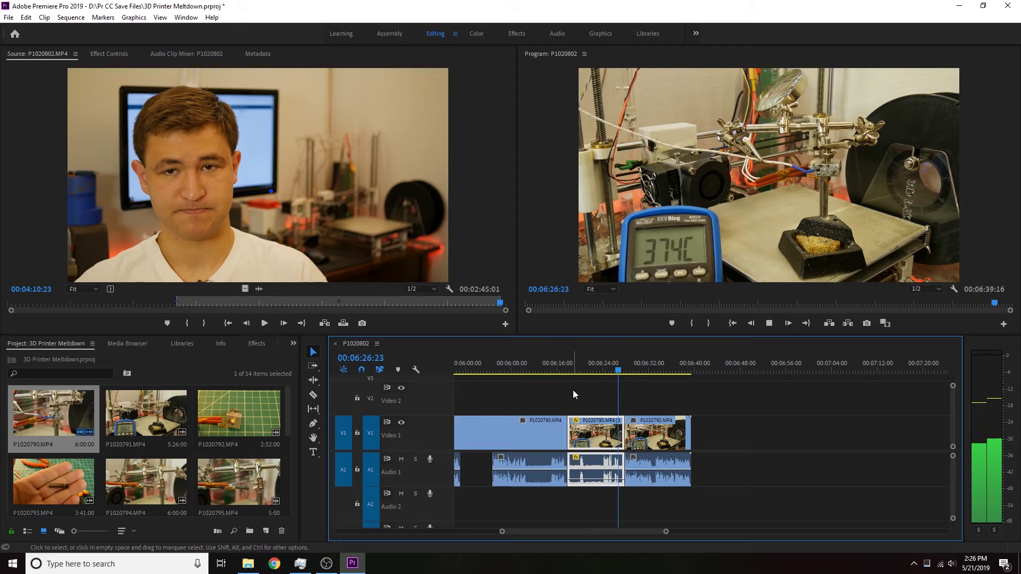
key(space)
drag(616, 366, 587, 367)
drag(594, 481, 594, 464)
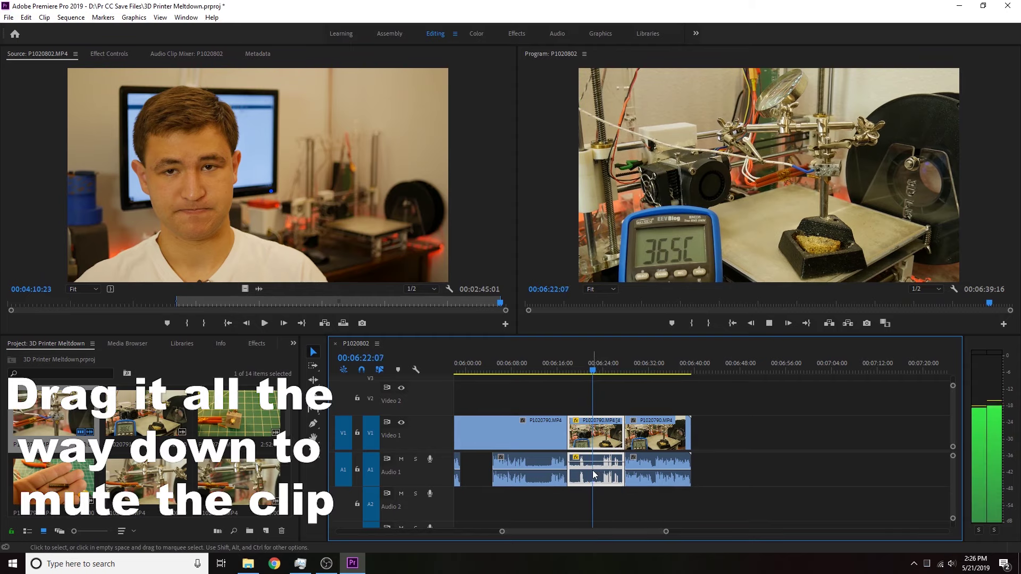
drag(606, 463, 599, 479)
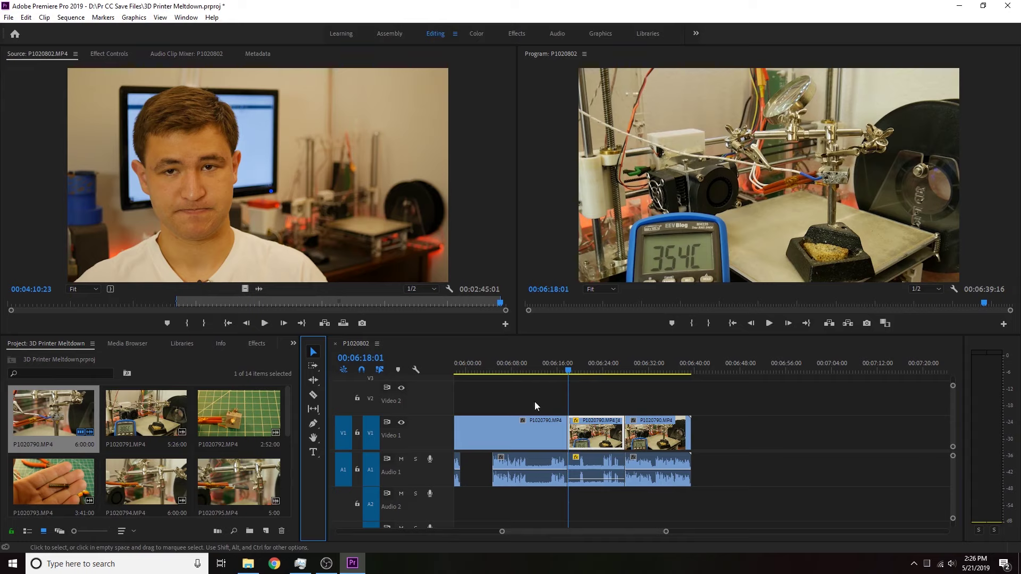
Add the text "4x Speed" to the lower right of the video frame at 00:06:18:01
click(314, 456)
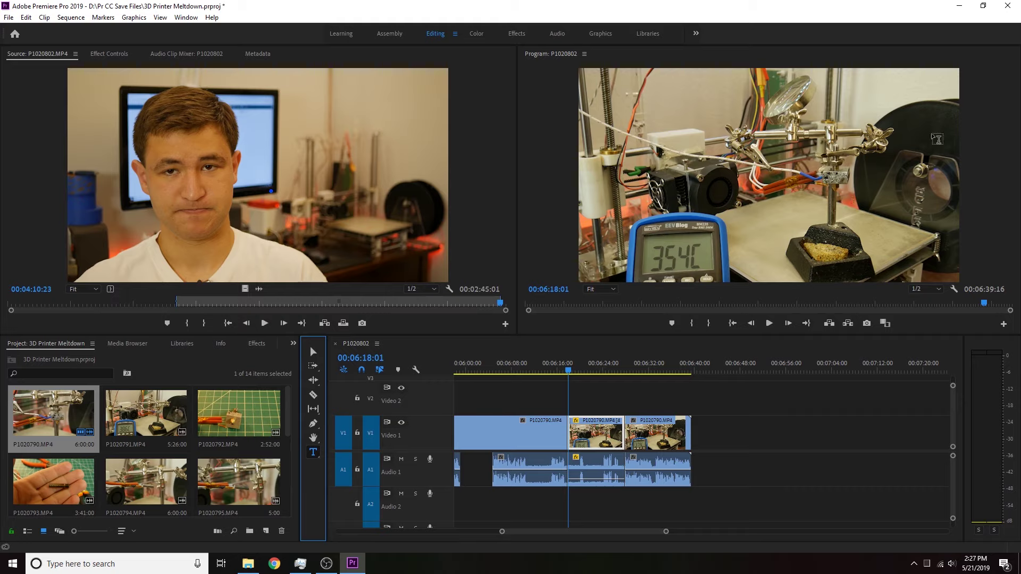
click(874, 255)
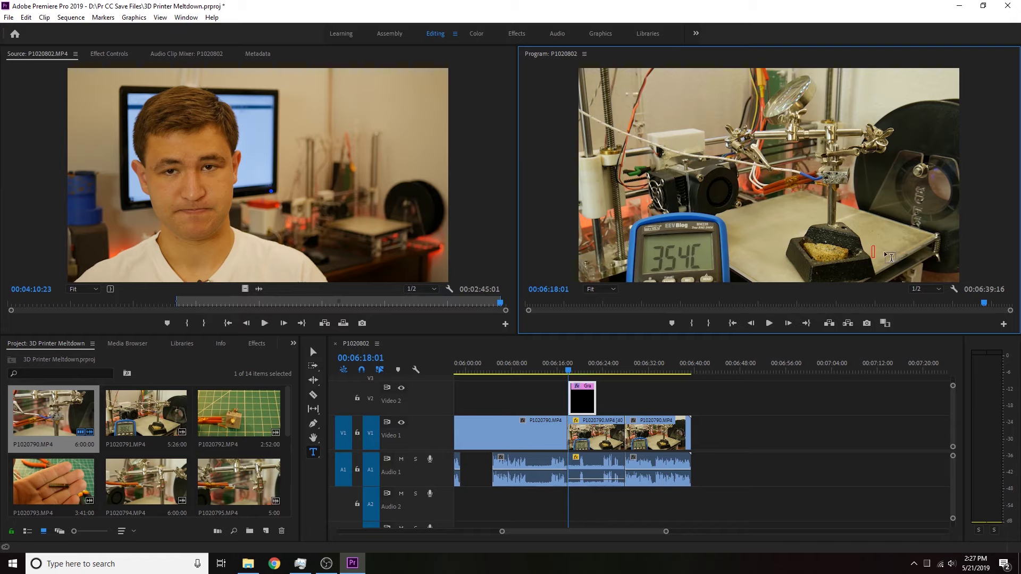
text(4x Speed)
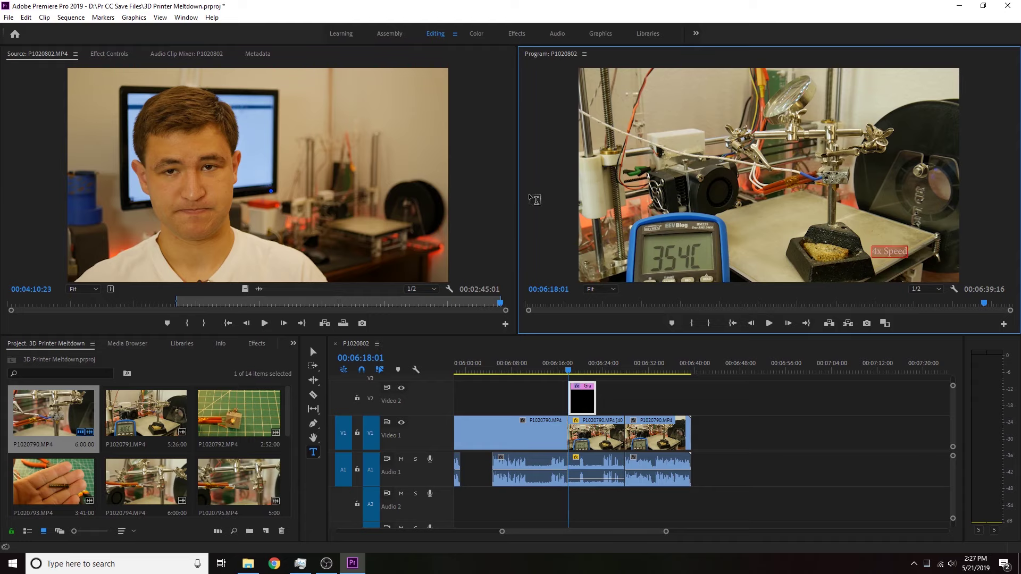
Set the "4x Speed" text's font to Impact and its size to 218 in the Effects workspace
click(515, 34)
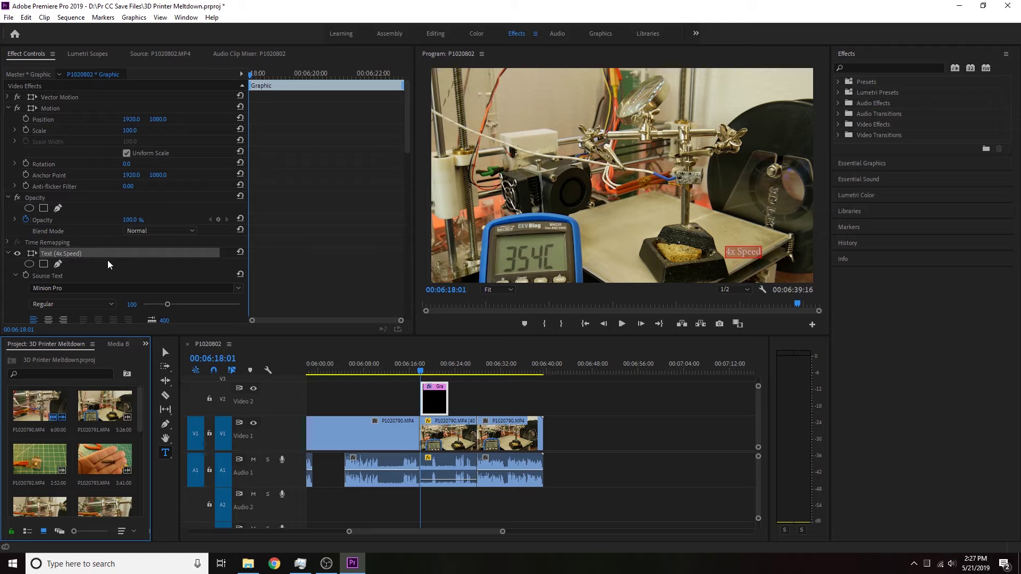
scroll(107, 264, down, 5)
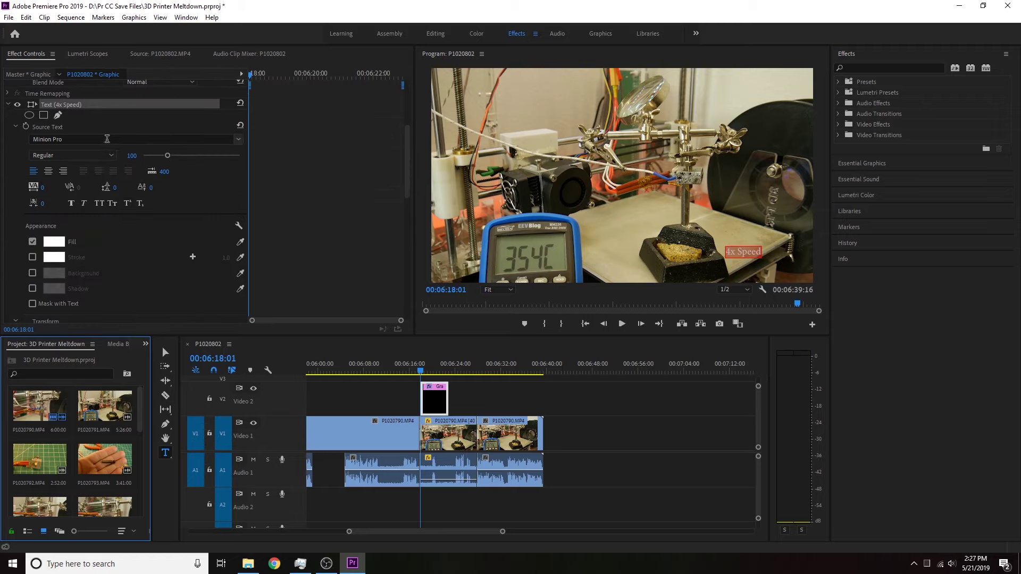
click(118, 139)
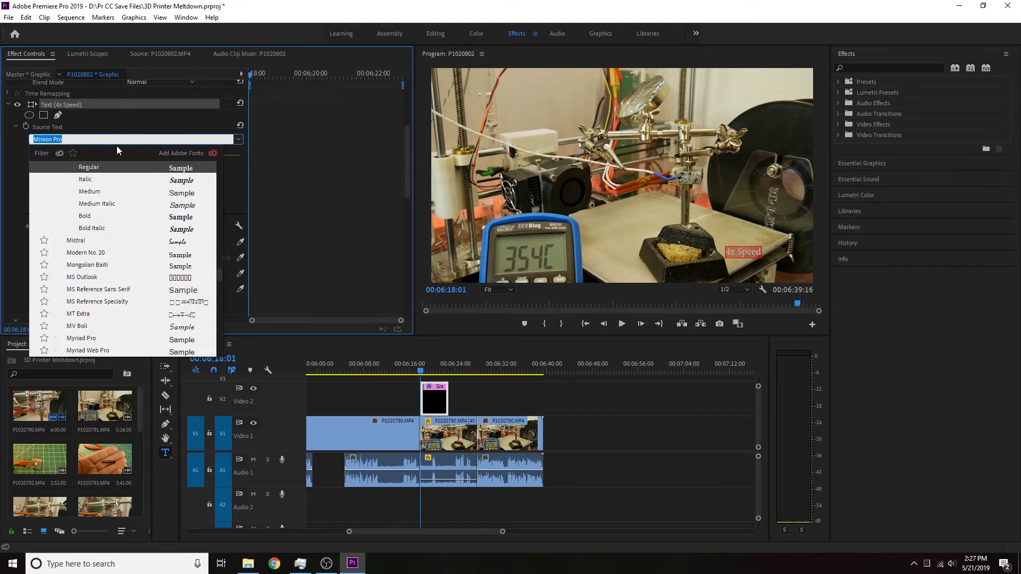
text(impa)
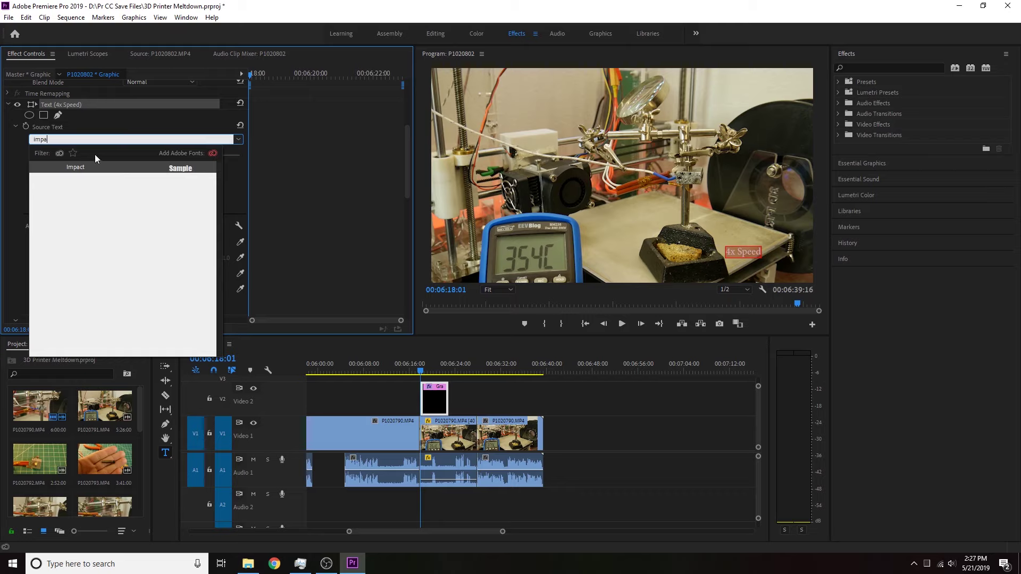
click(76, 168)
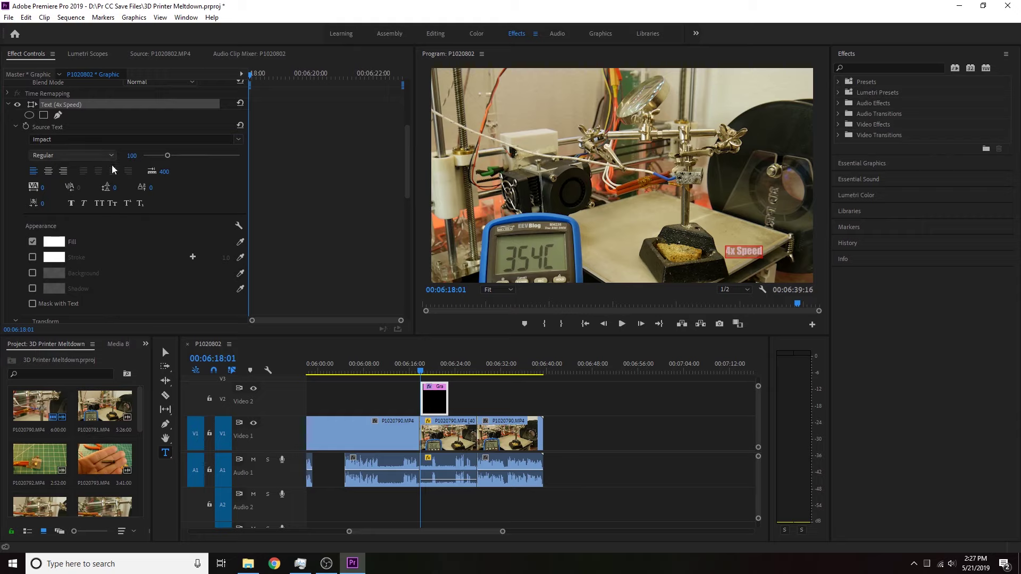
drag(132, 159, 195, 160)
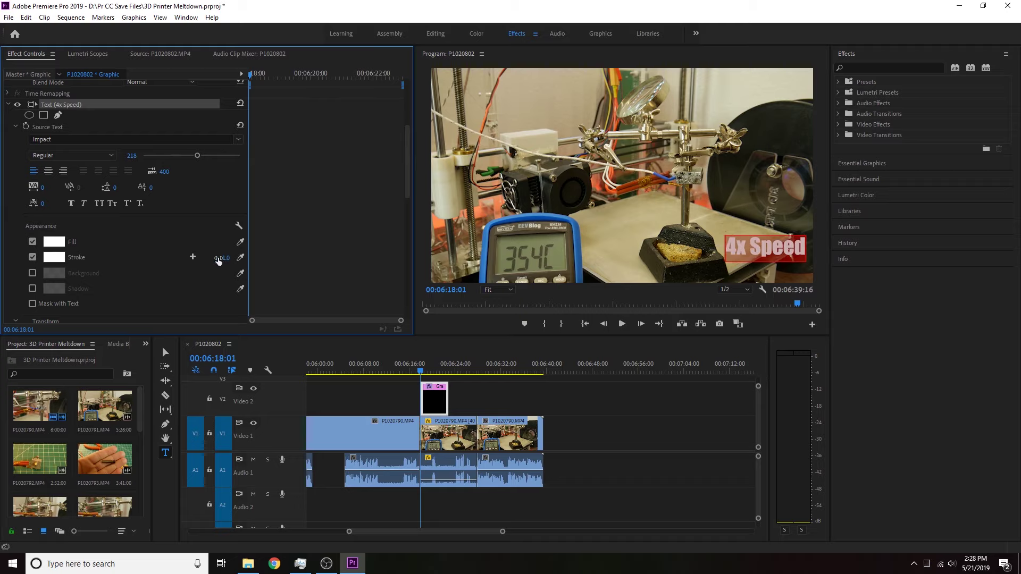
Give the "4x Speed" text a black stroke with a width of 15
click(54, 257)
drag(470, 292, 568, 217)
click(628, 224)
drag(226, 258, 235, 258)
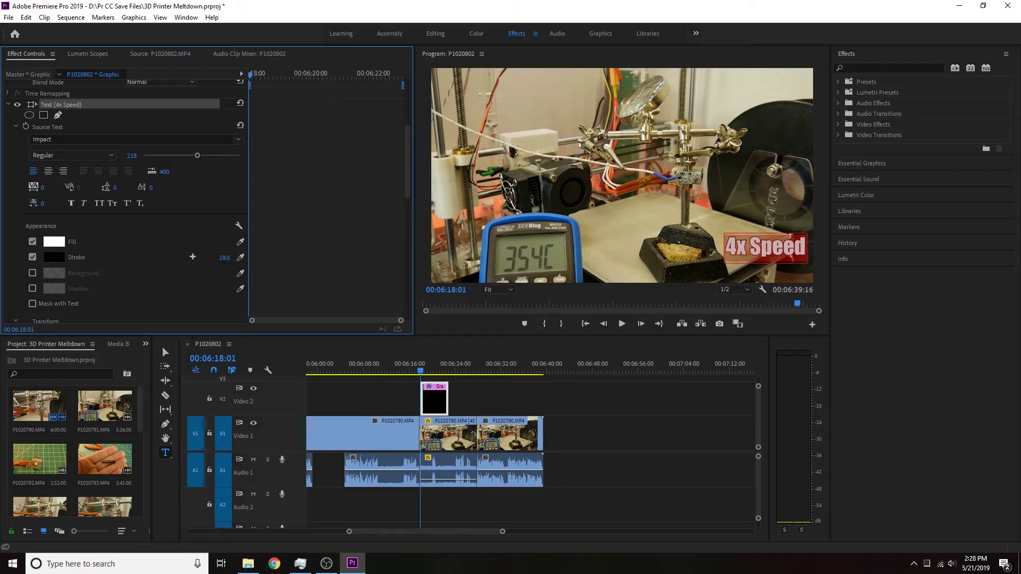
drag(224, 258, 221, 258)
click(223, 258)
text(20)
key(Return)
drag(223, 260, 213, 258)
click(48, 172)
click(33, 171)
scroll(130, 243, down, 2)
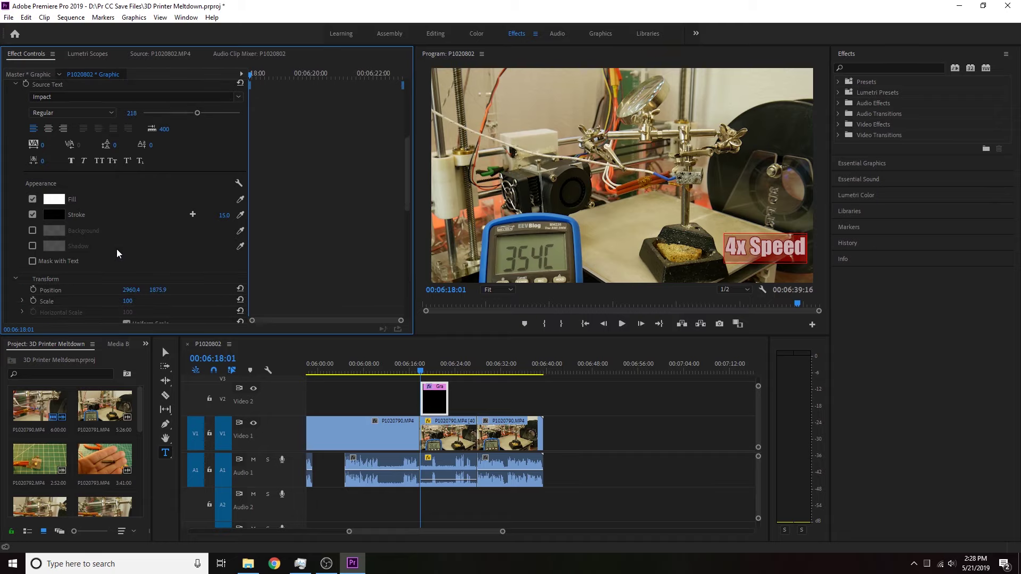
click(51, 204)
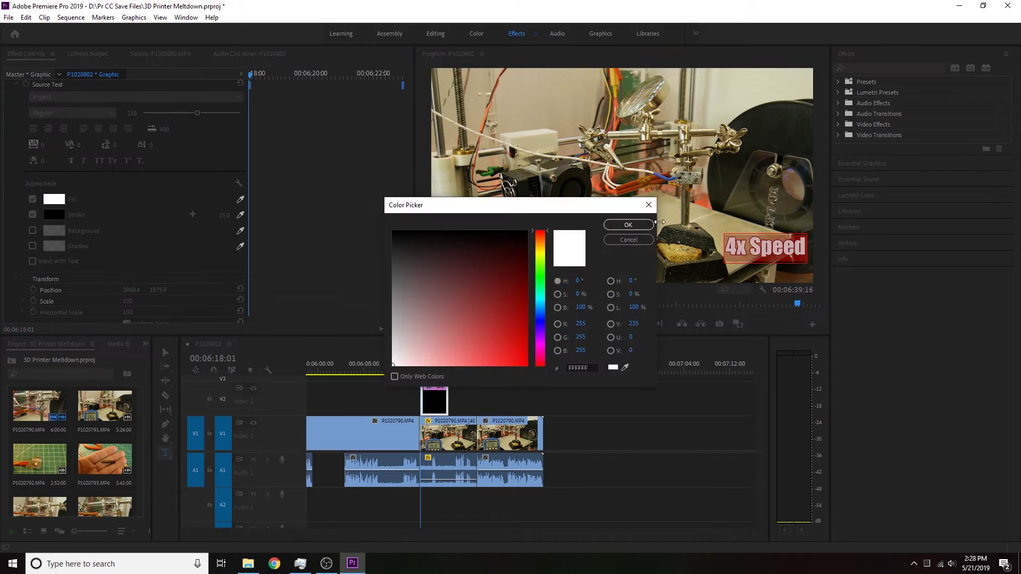
key(Escape)
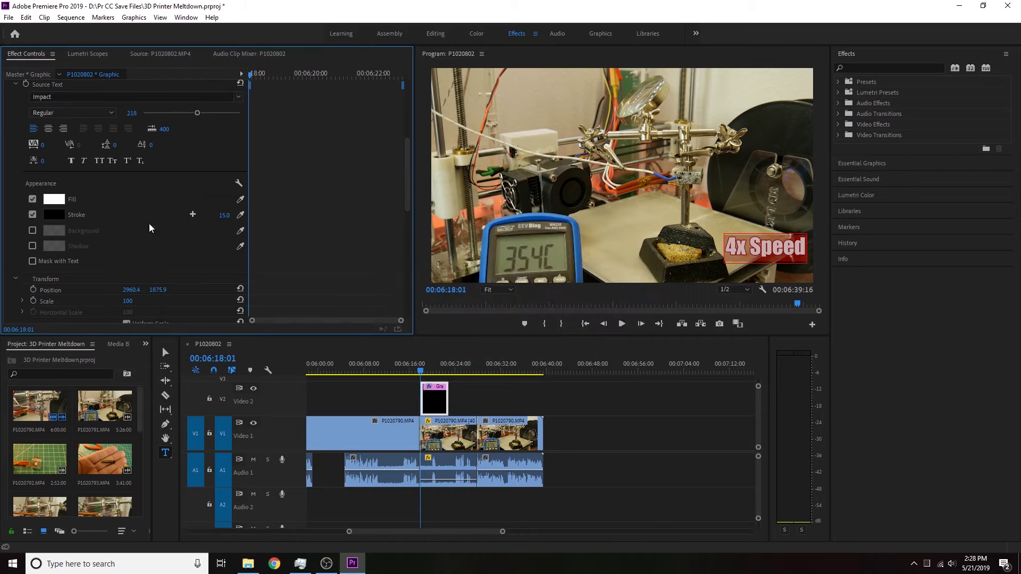
Move the "4x Speed" text to position 2927.4, 2009.9 near the frame's lower-right corner
scroll(180, 261, down, 3)
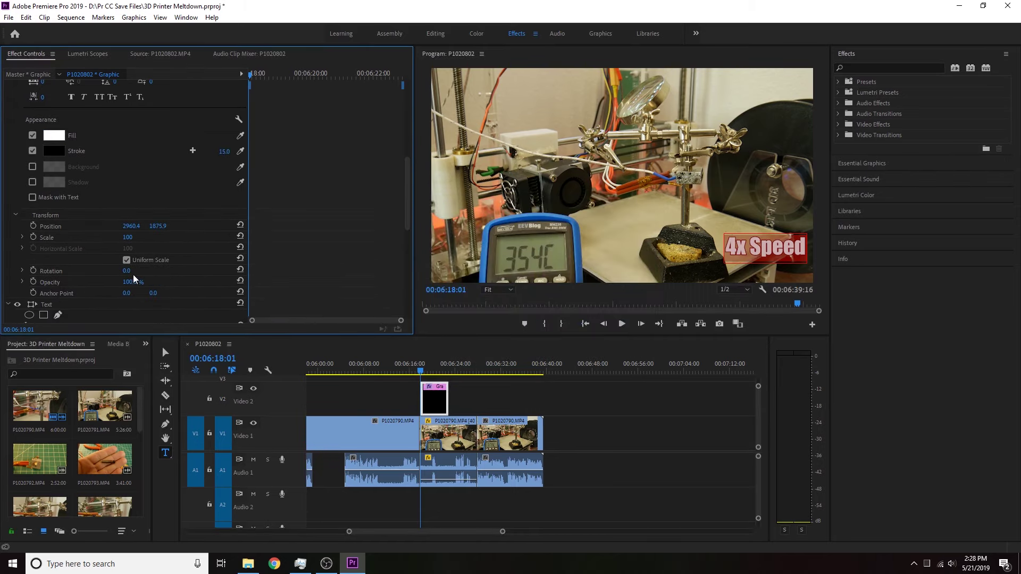
mouse_move(132, 282)
mouse_down()
mouse_move(109, 282)
mouse_move(139, 282)
mouse_up()
click(113, 237)
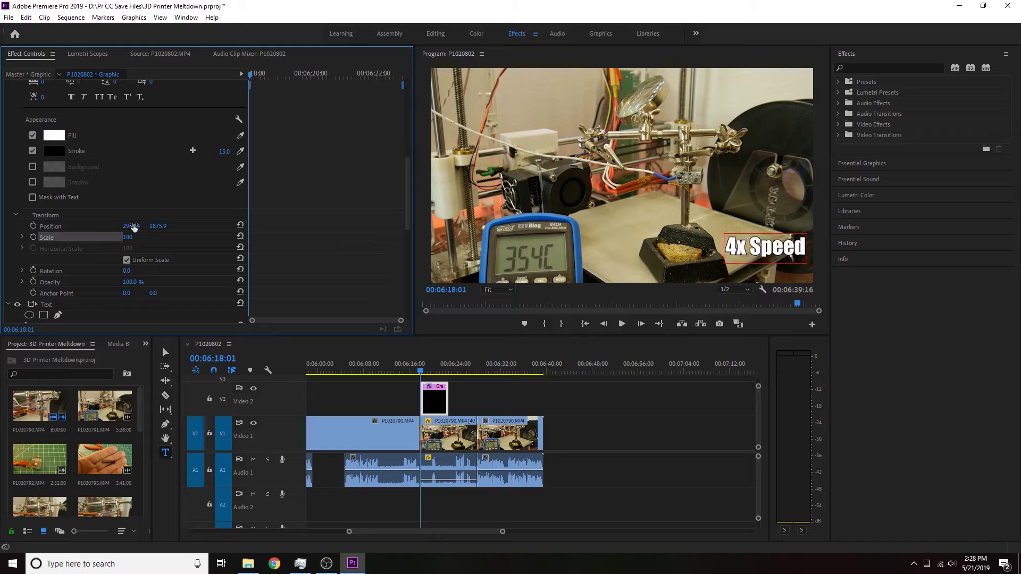
drag(133, 226, 125, 226)
scroll(162, 251, up, 2)
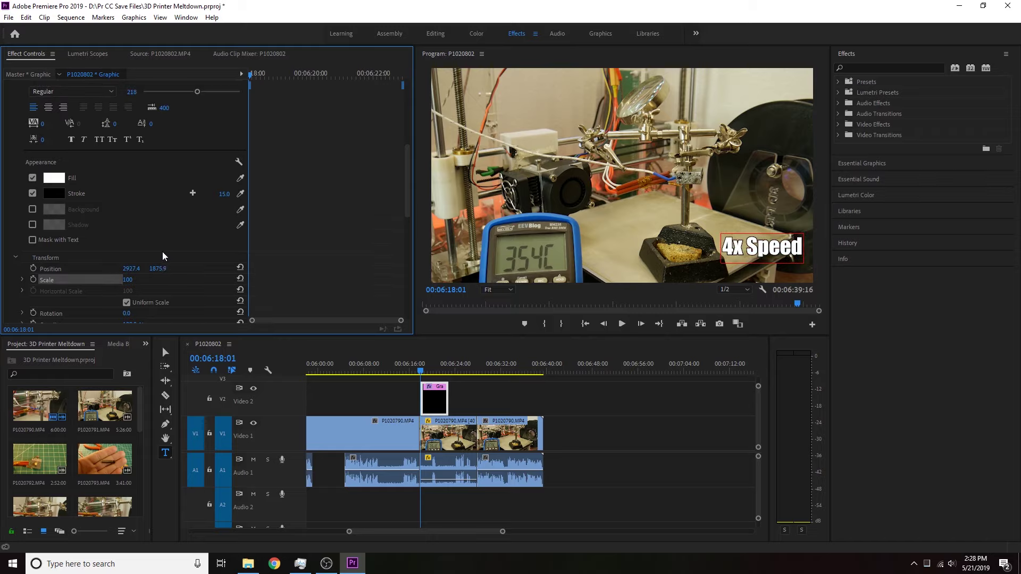
drag(158, 269, 230, 268)
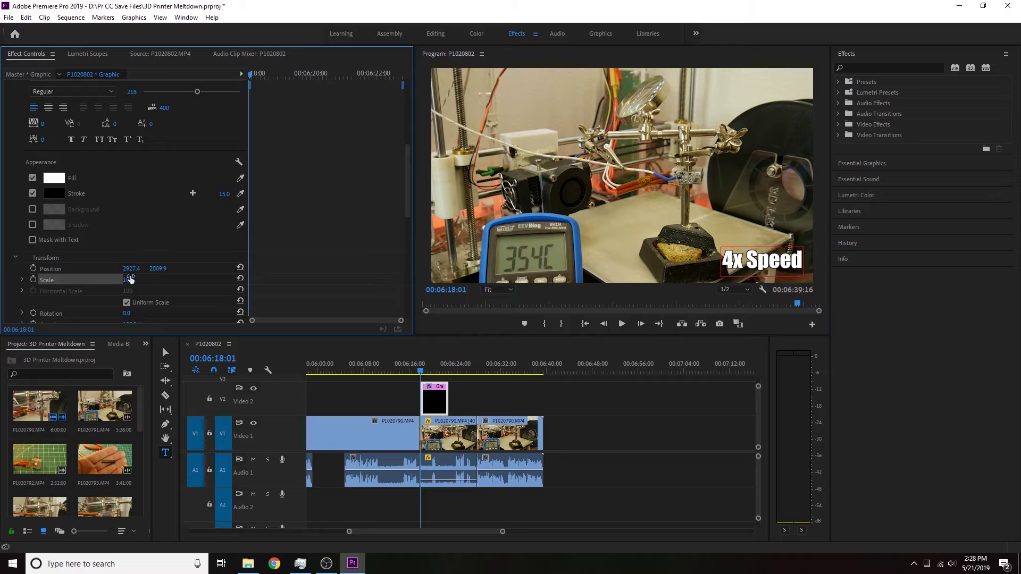
Extend the "4x Speed" graphic on V2 to the end of the sped-up clip and play it back in the Editing workspace
click(440, 402)
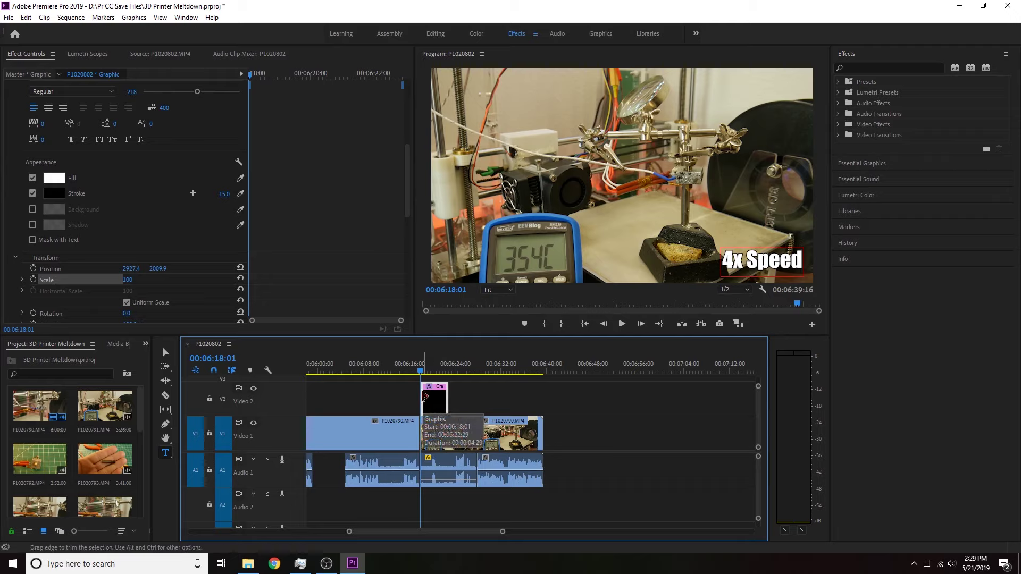
drag(425, 396, 475, 394)
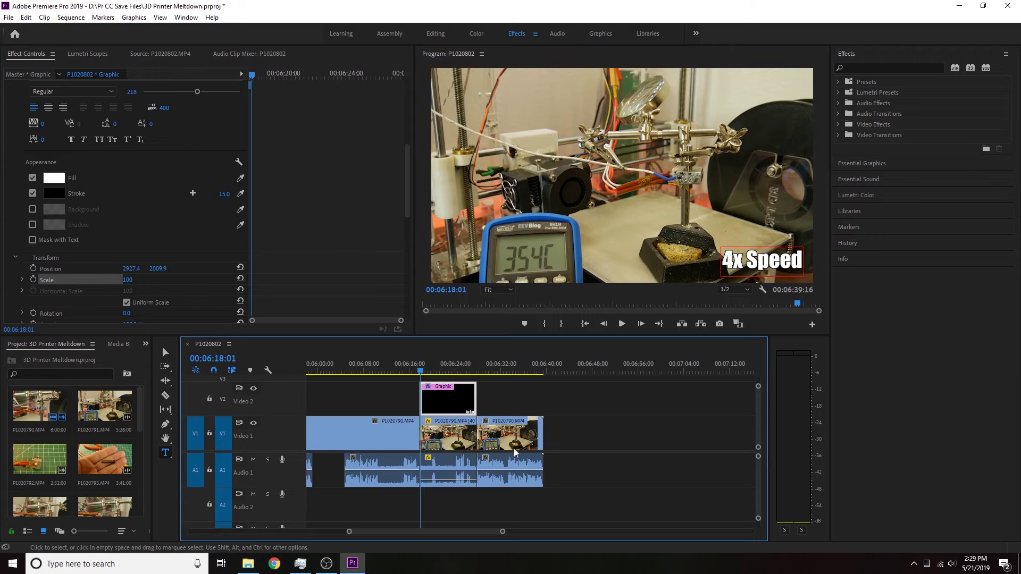
click(434, 34)
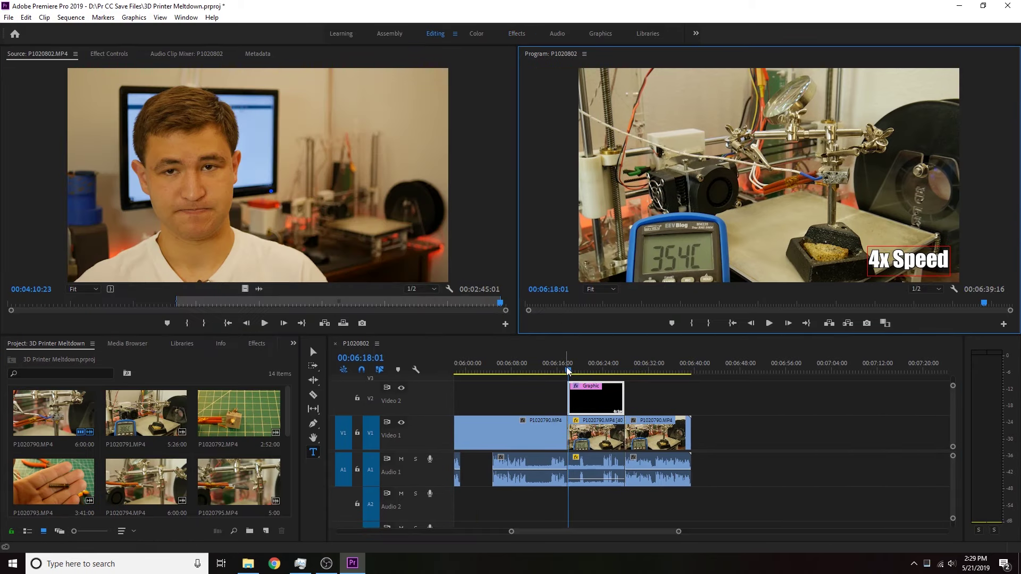
drag(568, 370, 563, 404)
key(space)
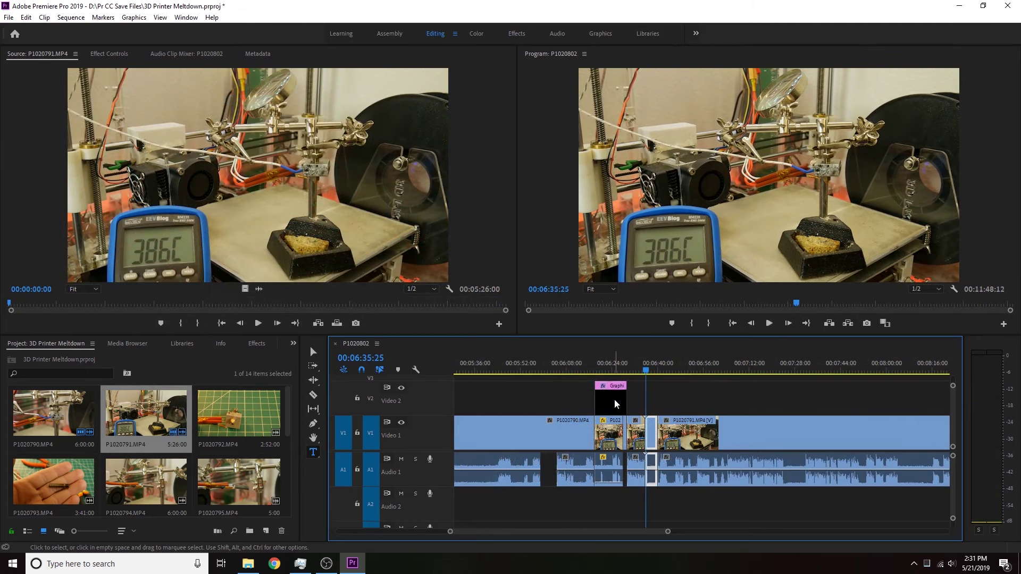
Copy the "4x Speed" graphic on V2 and place the playhead at the start of the second sped-up clip, P1020791
click(613, 395)
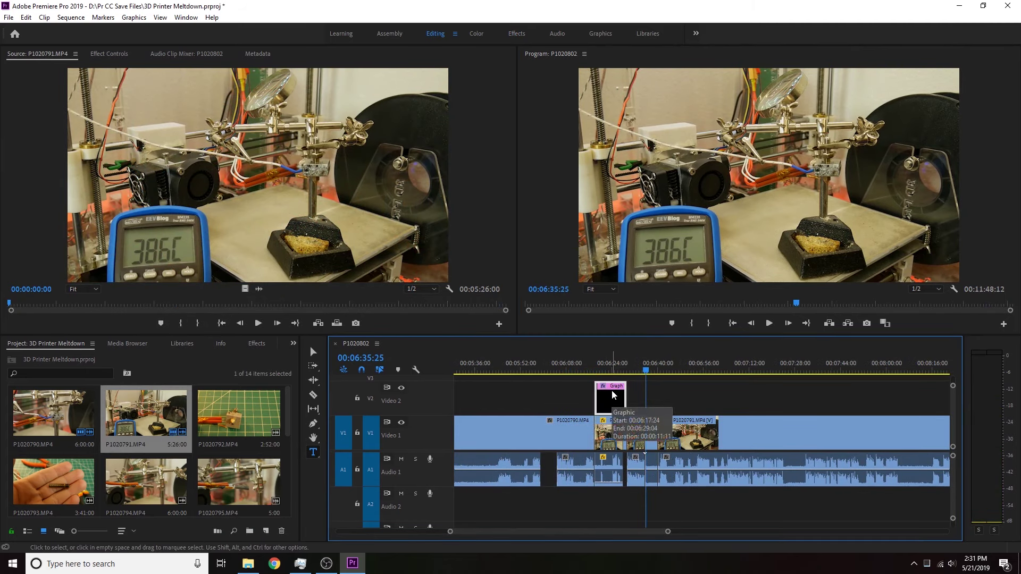
drag(647, 371, 611, 371)
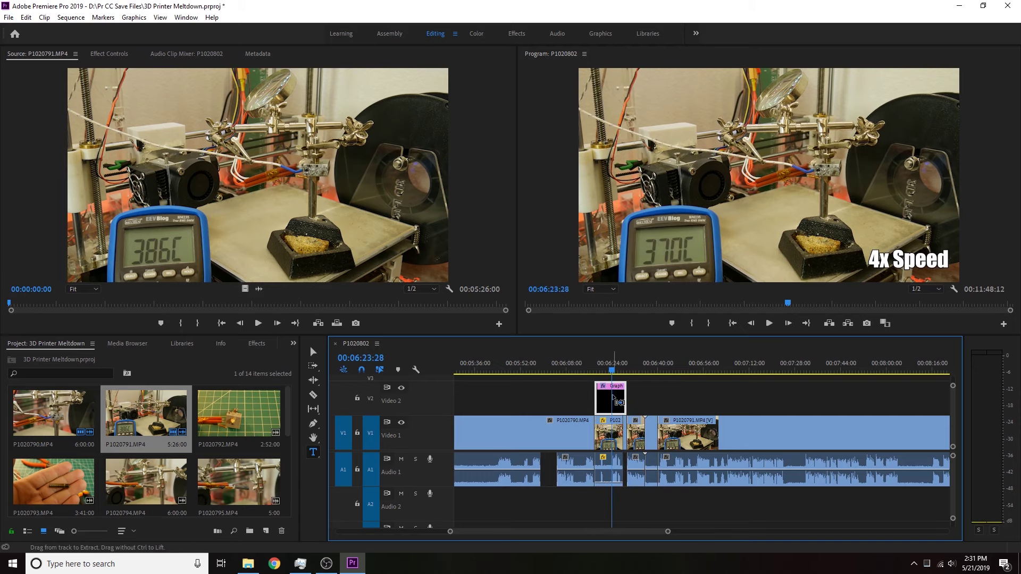
drag(611, 371, 636, 371)
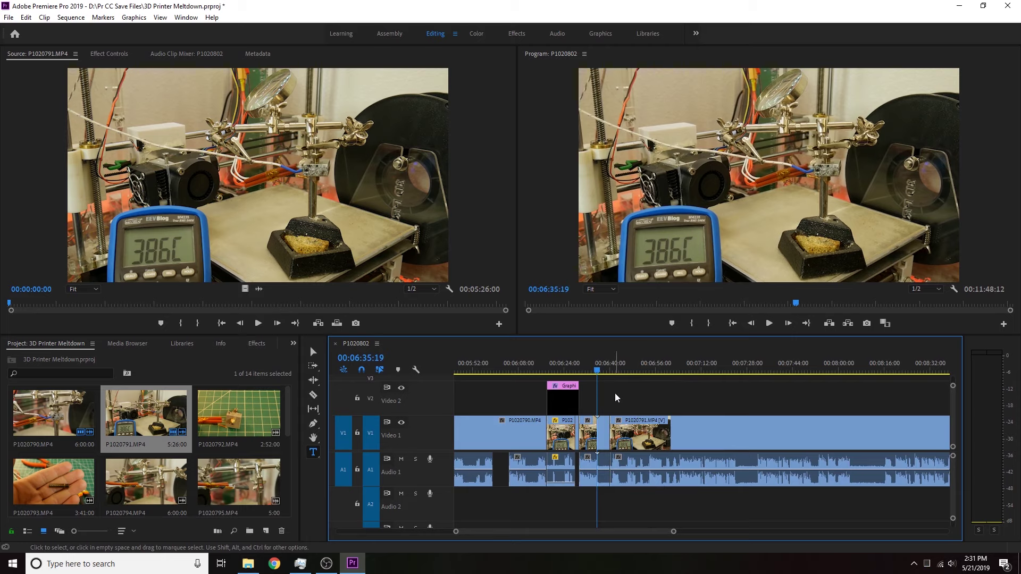
key(minus)
key(minus)
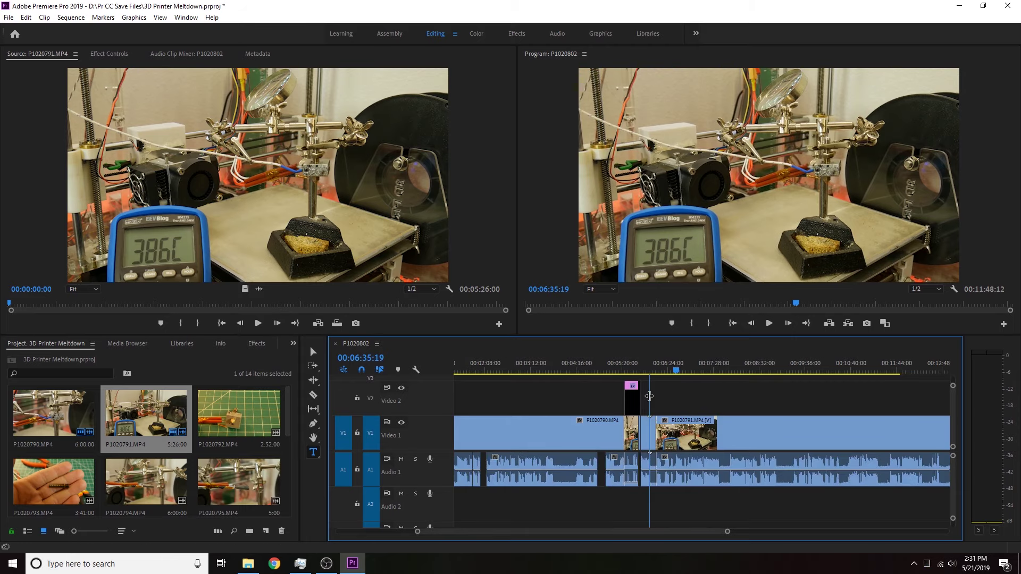
key(minus)
key(equal)
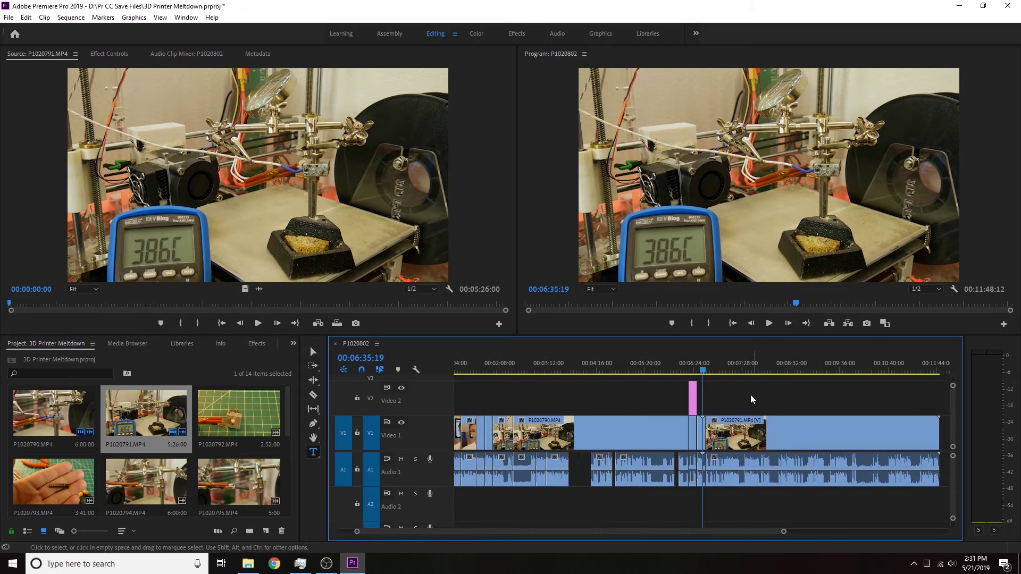
scroll(753, 399, down, 5)
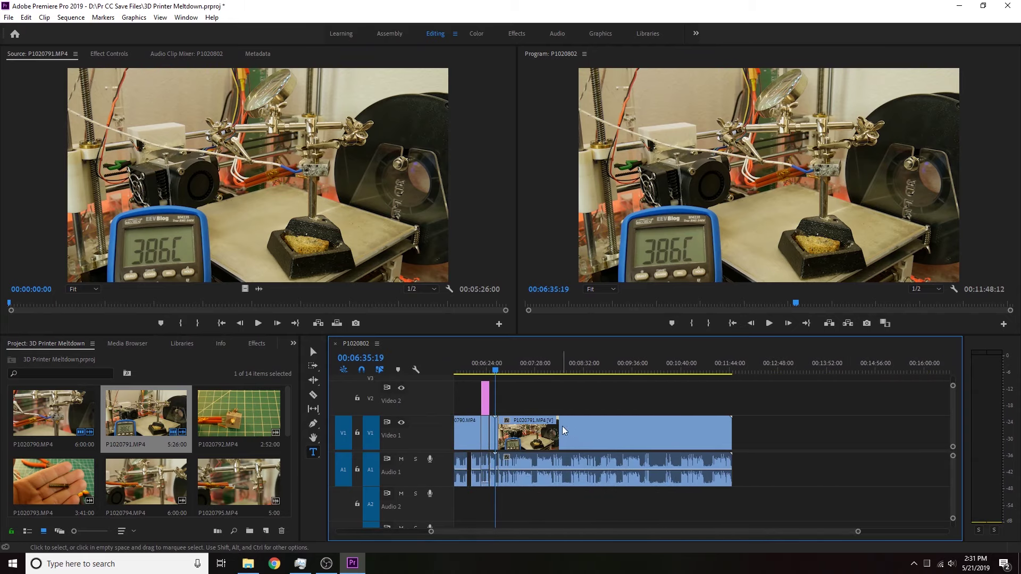
key(ctrl+v)
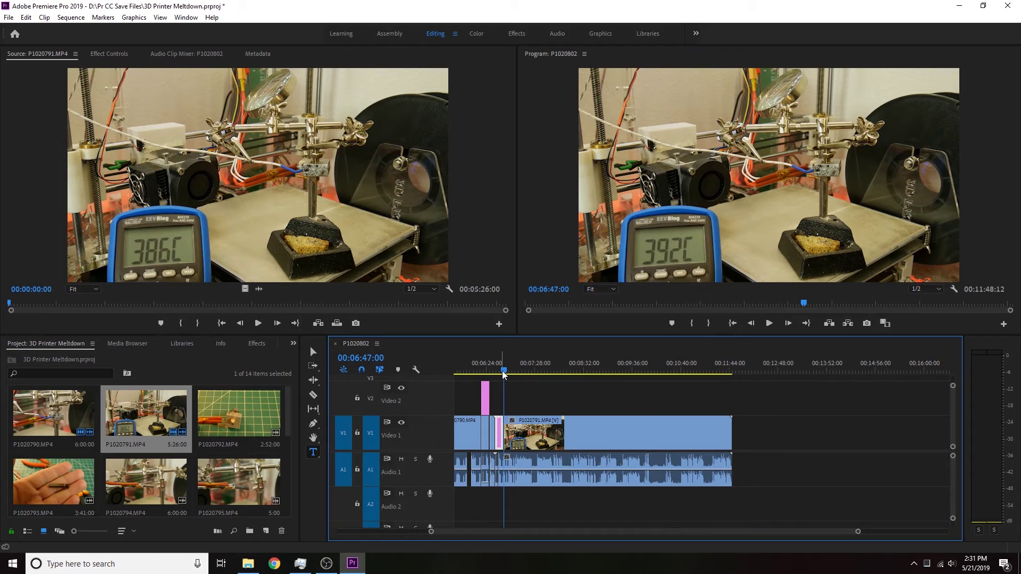
drag(504, 374, 498, 374)
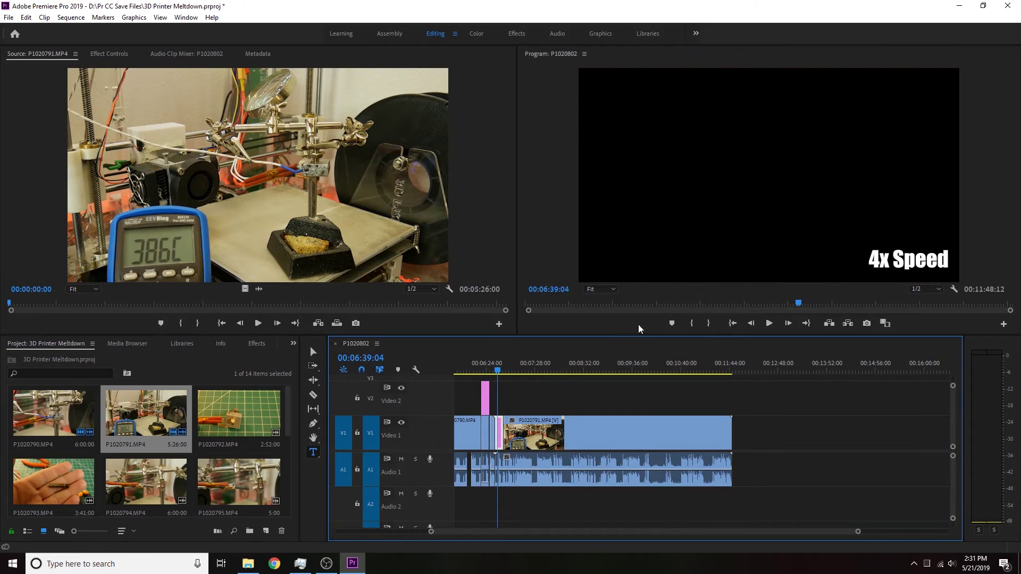
key(ctrl+z)
Paste the "4x Speed" graphic in the empty area past the sequence's end and move it onto V2 above the second sped-up clip
drag(495, 371, 786, 393)
key(ctrl+v)
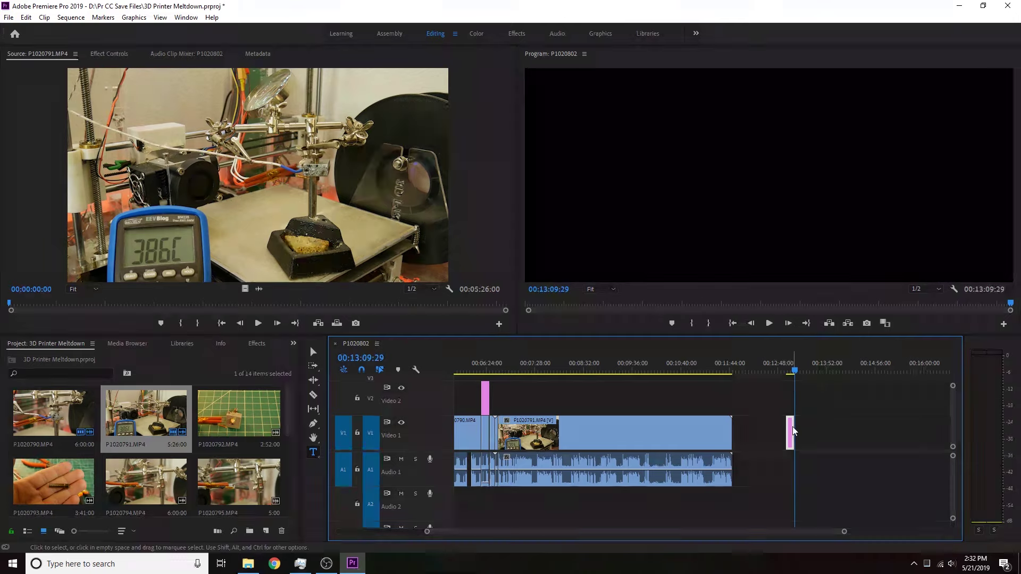
drag(791, 435, 500, 402)
click(496, 371)
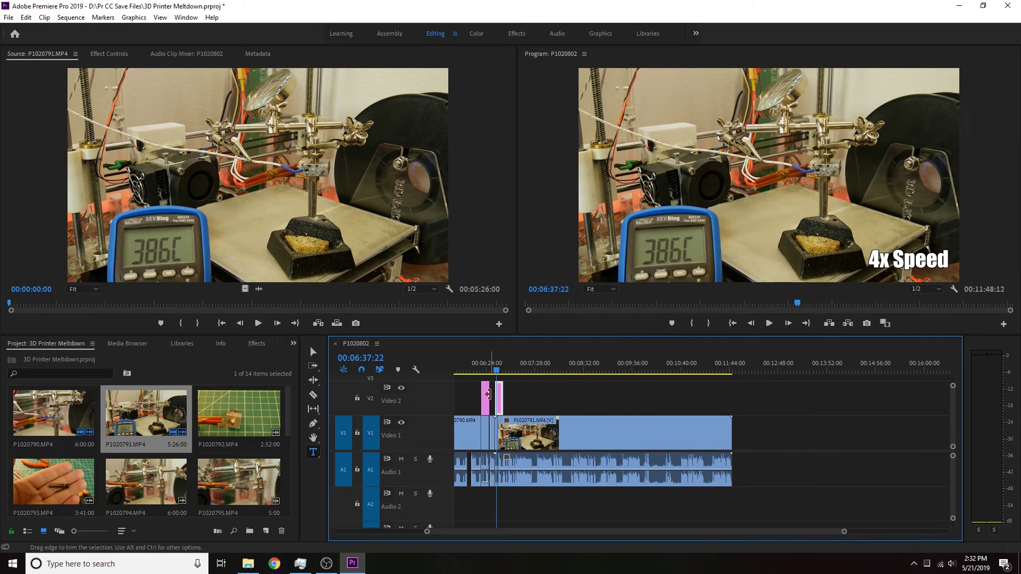
Shorten the copied "4x Speed" graphic to the end of the sped-up P1020791 clip and play it back from its start
key(equal)
key(equal)
key(equal)
key(equal)
key(minus)
key(equal)
drag(813, 399, 725, 400)
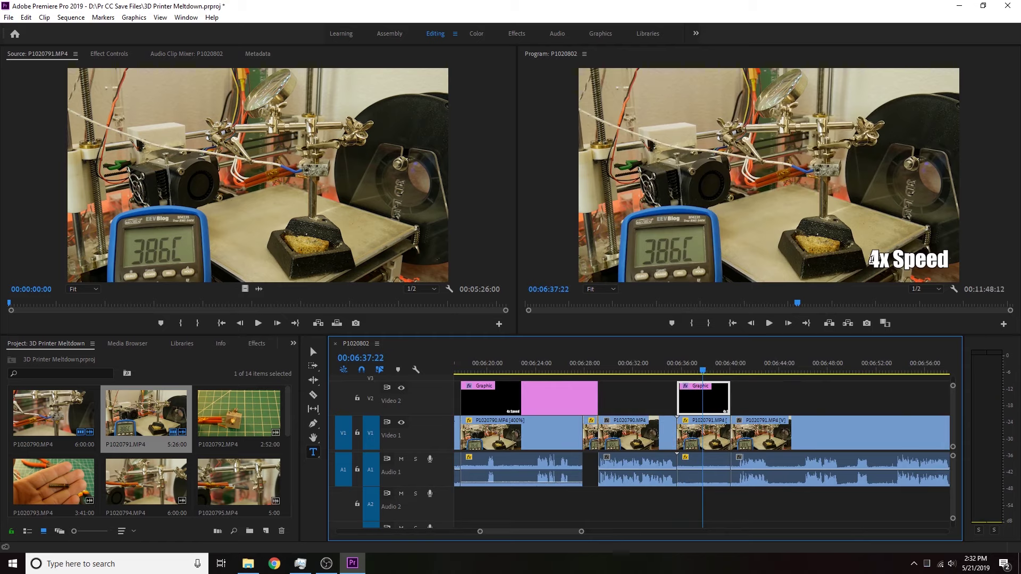
drag(702, 371, 678, 373)
key(space)
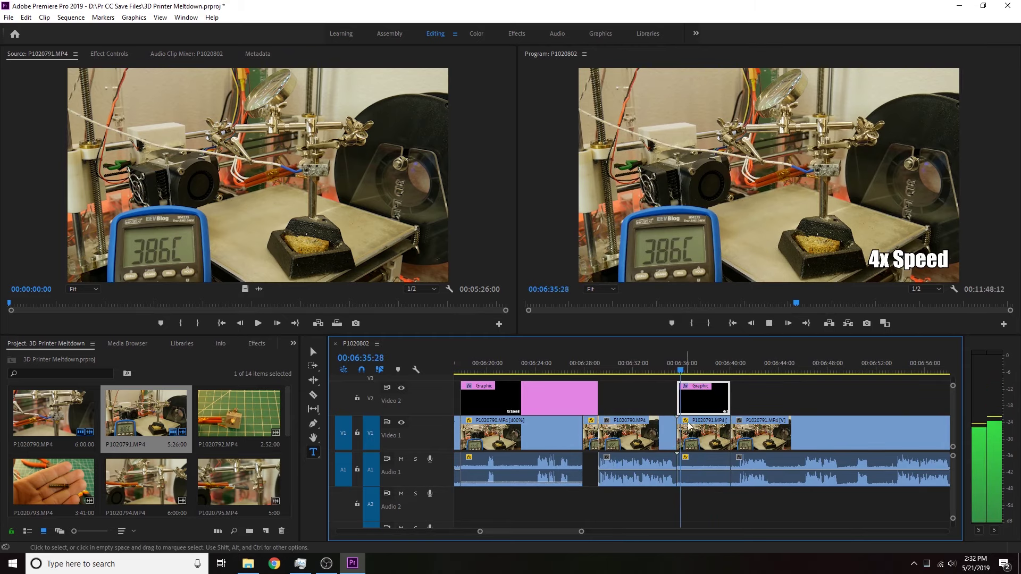
click(700, 485)
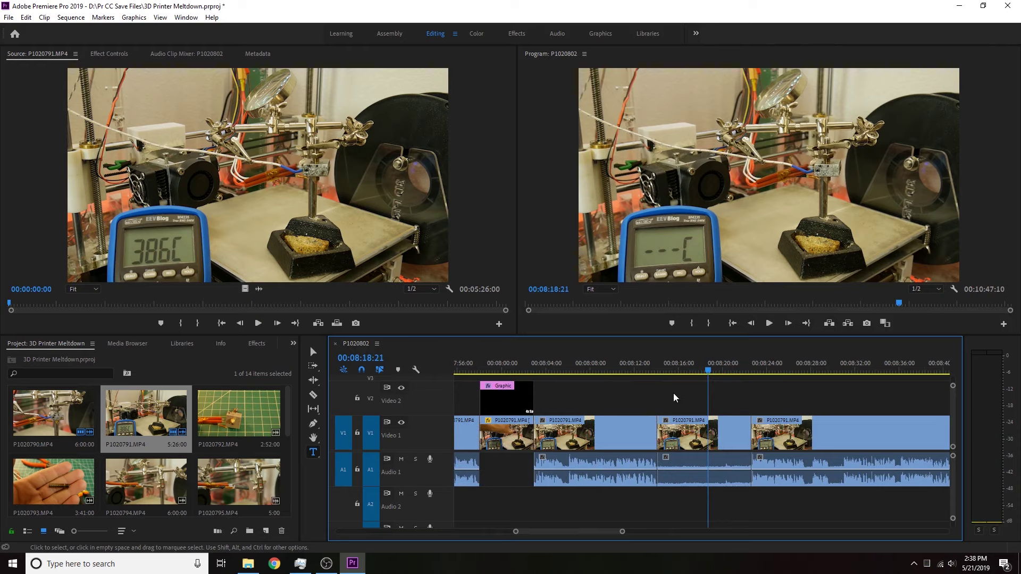
Delete the quiet P1020791 segment under the playhead at 00:08:18:21 and ripple-delete the gap it leaves
drag(678, 390, 700, 503)
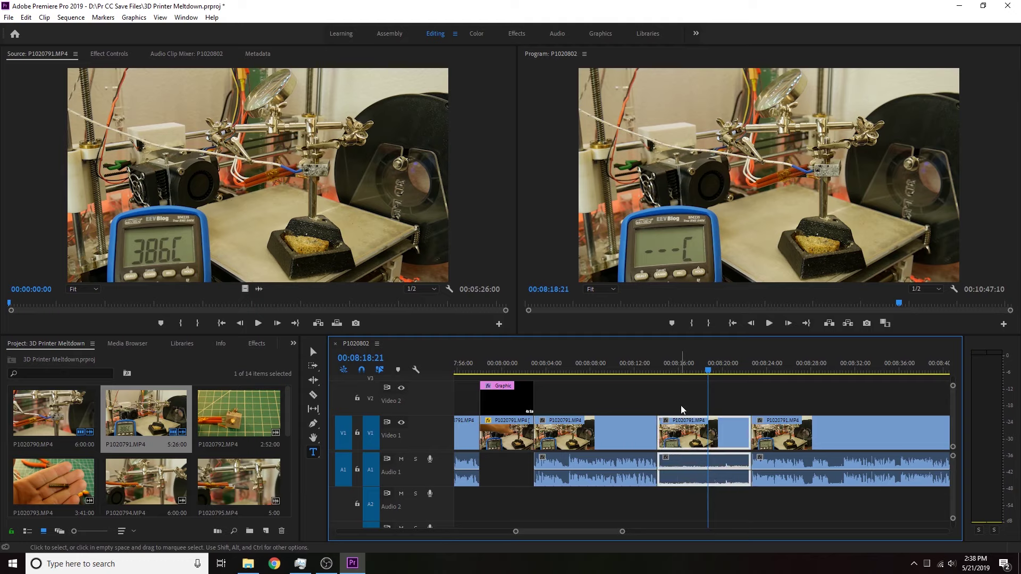
key(Delete)
right_click(711, 433)
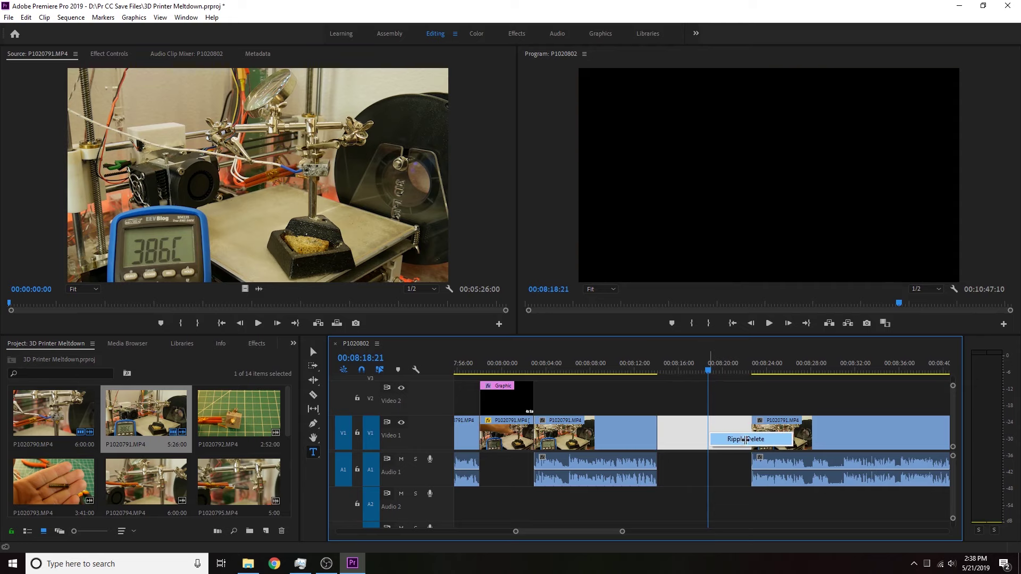
click(745, 439)
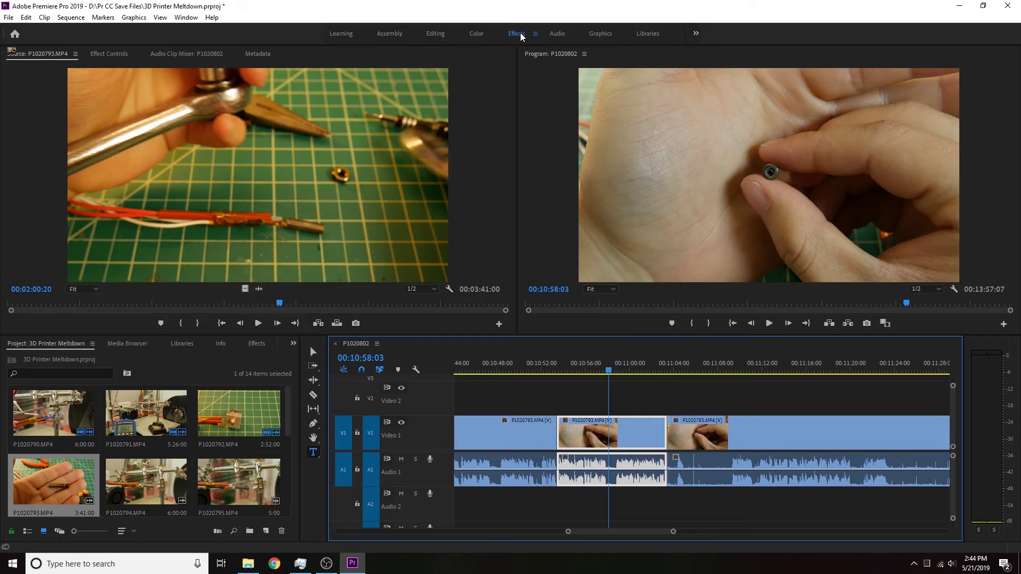
In the Effects workspace, scale the selected P1020793 clip to 298 and shift its position left and down in the frame
click(516, 33)
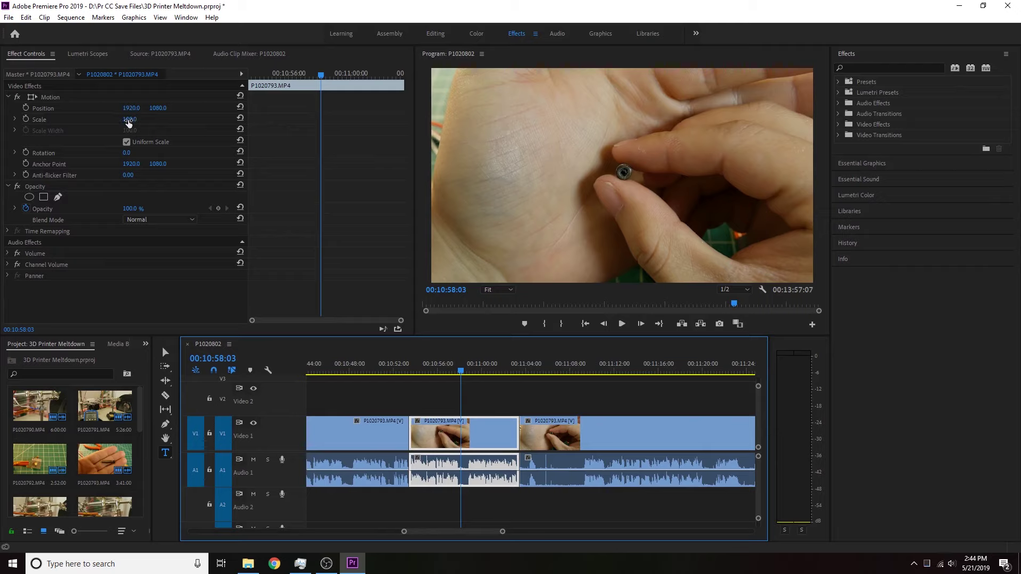
drag(128, 120, 235, 120)
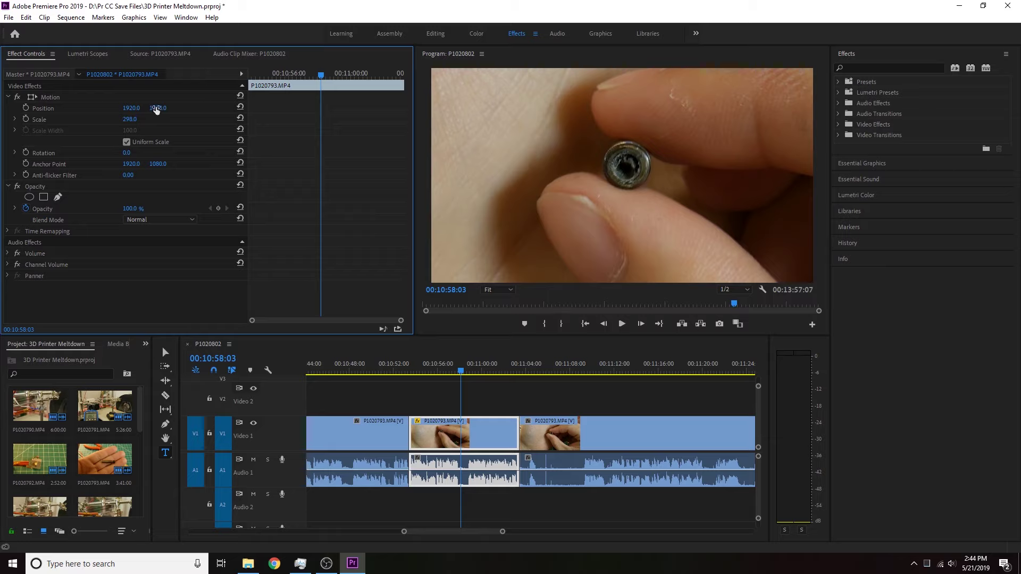
drag(158, 108, 212, 109)
drag(136, 109, 94, 108)
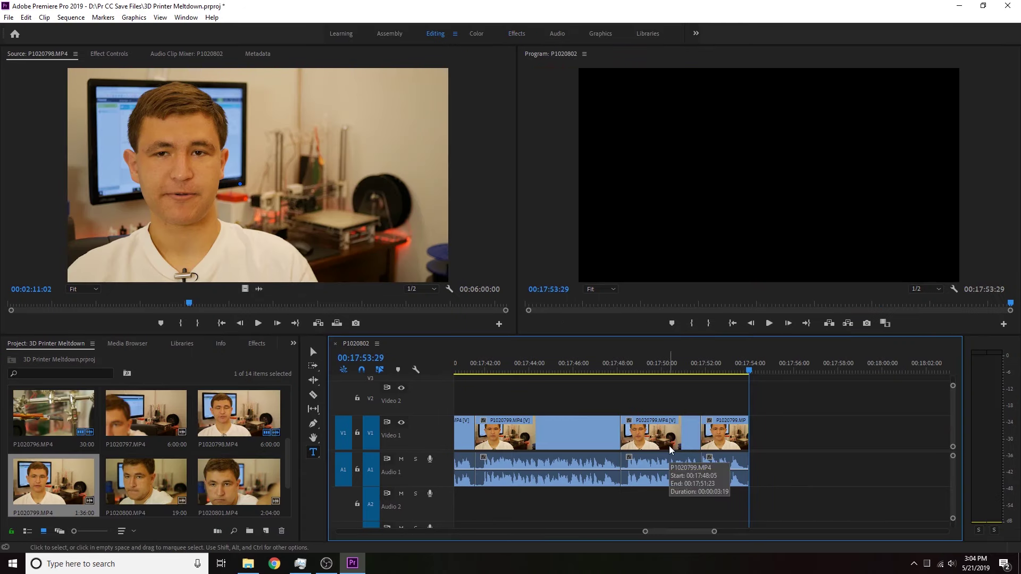
Save the project
key(ctrl+s)
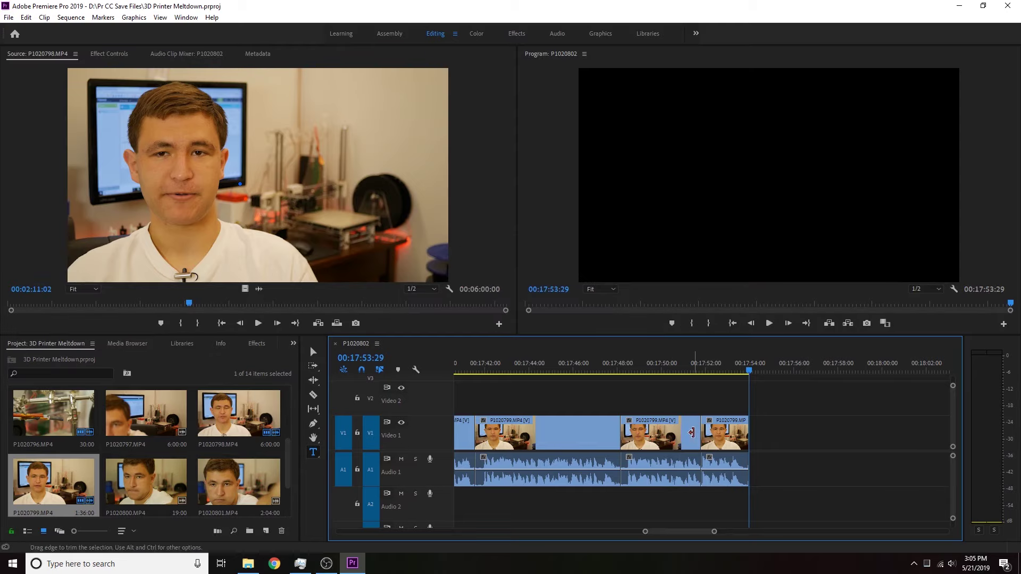
key(minus)
key(minus)
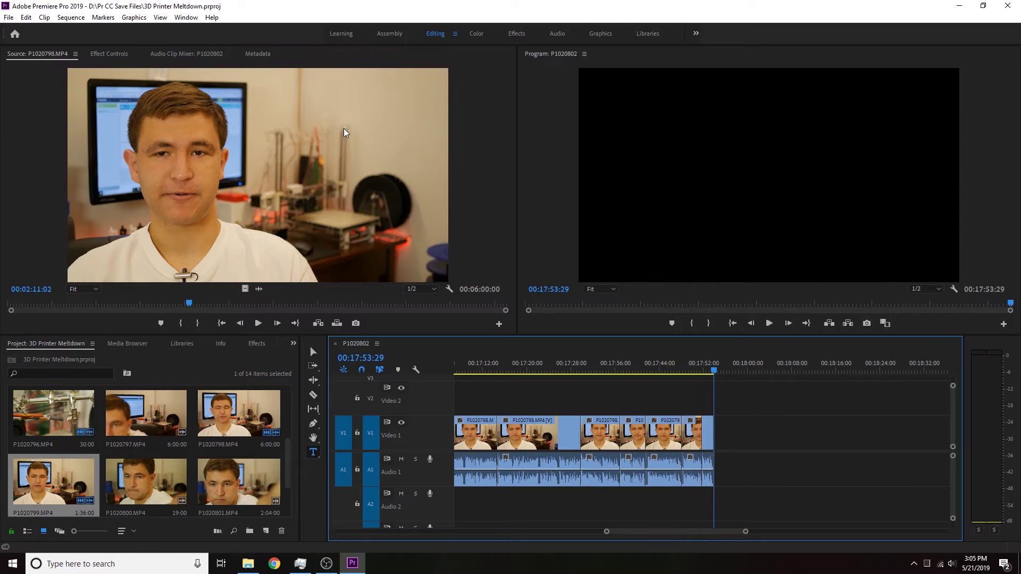
Apply the Cube Spin video transition at the cut between the P1020802 talking-head clip and the first P1020790 clip
click(519, 34)
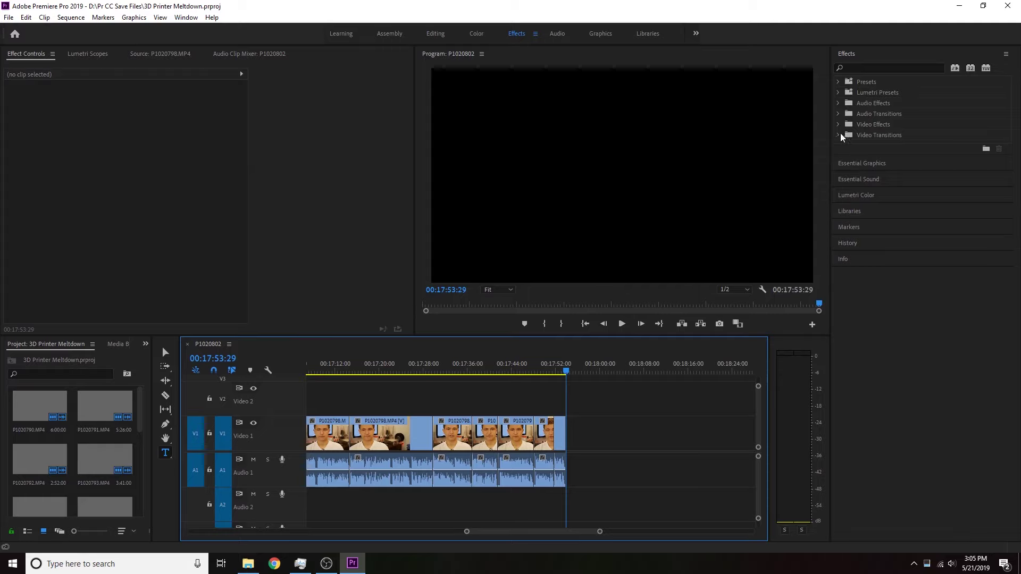
click(838, 136)
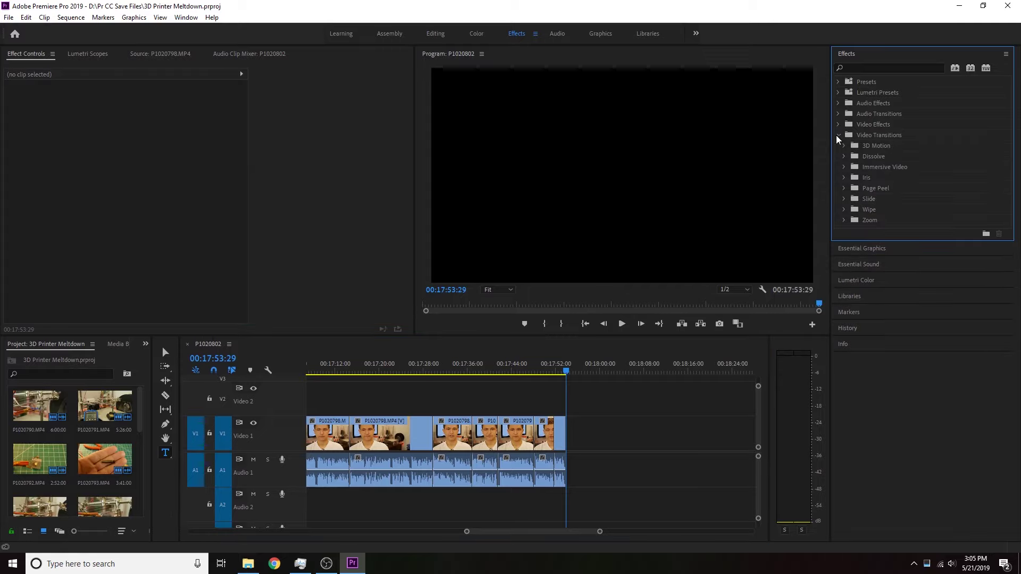
drag(567, 532, 497, 527)
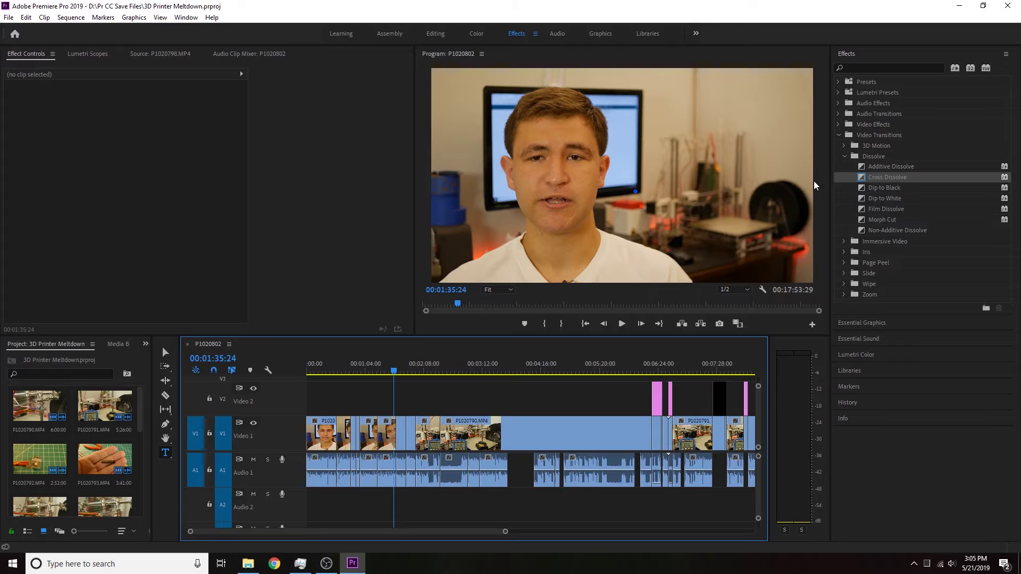
click(844, 145)
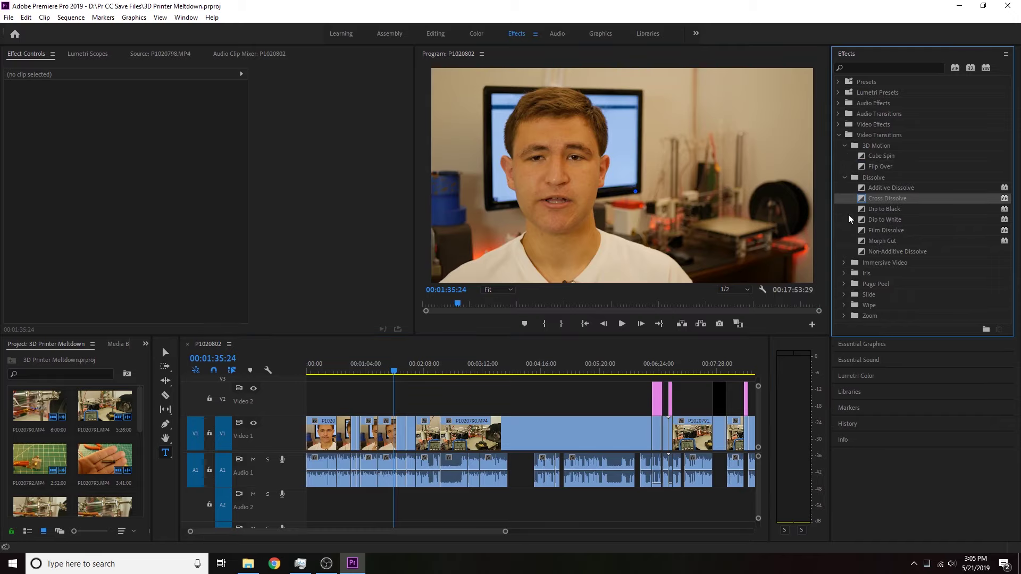
drag(861, 159, 401, 435)
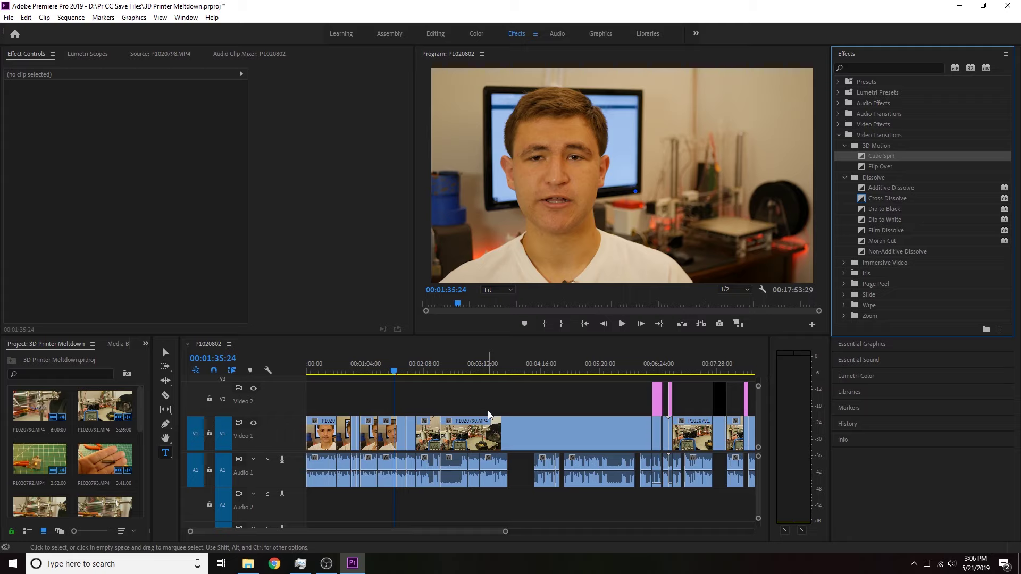
Play back and scrub through the Cube Spin transition around 00:01:38
key(equal)
key(equal)
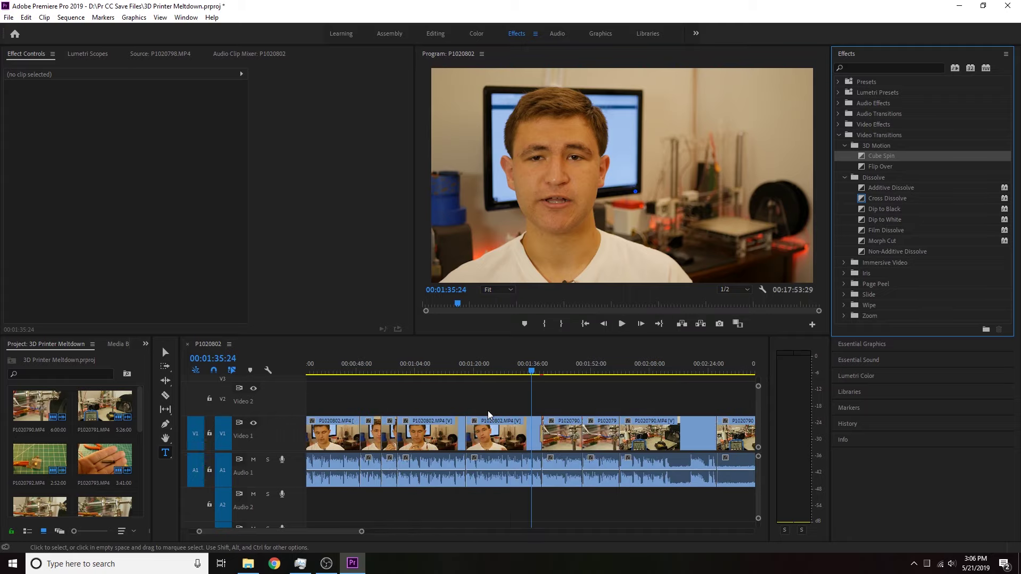
click(551, 372)
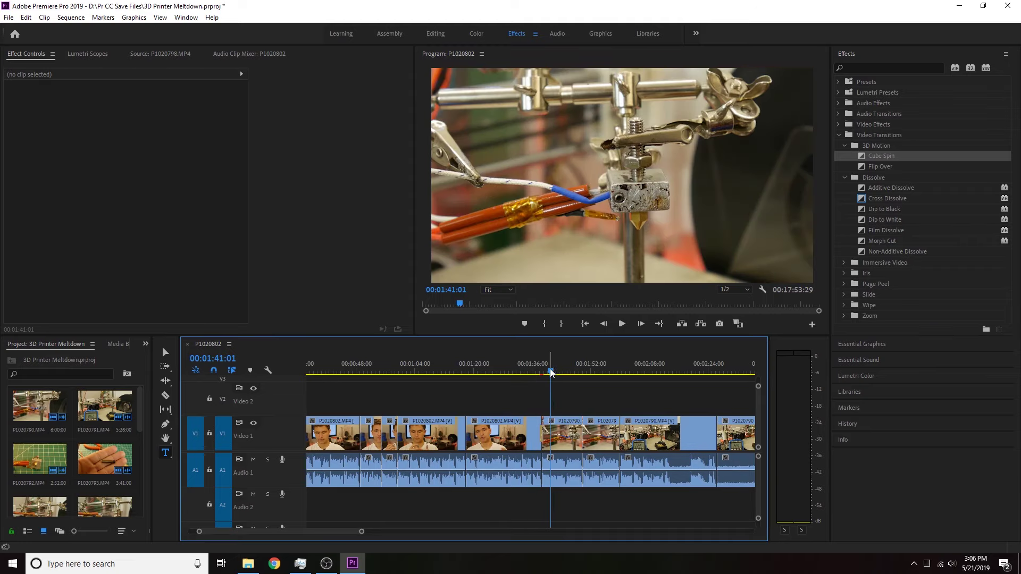
click(539, 374)
key(space)
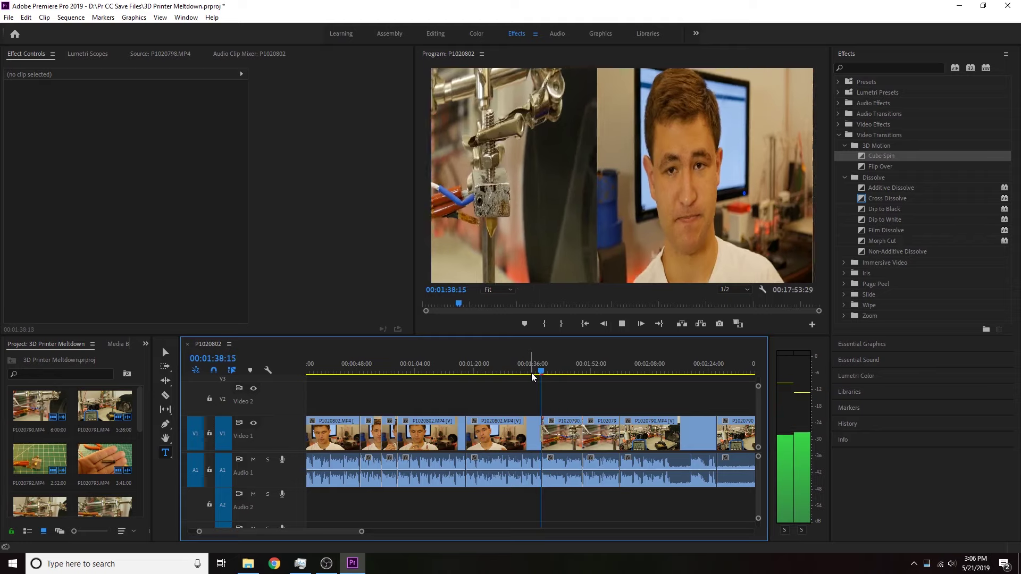
key(space)
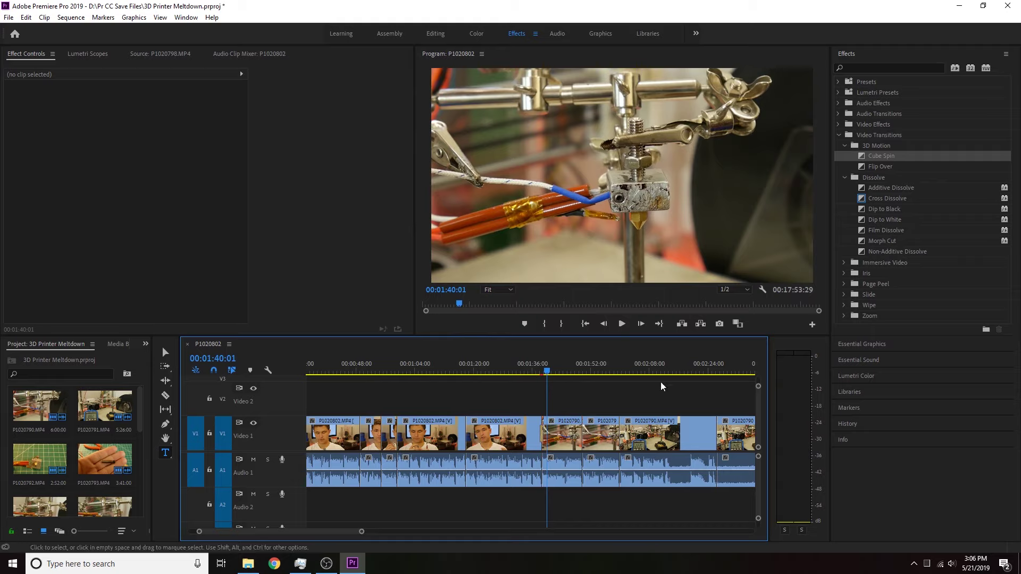
drag(549, 371, 535, 373)
click(548, 372)
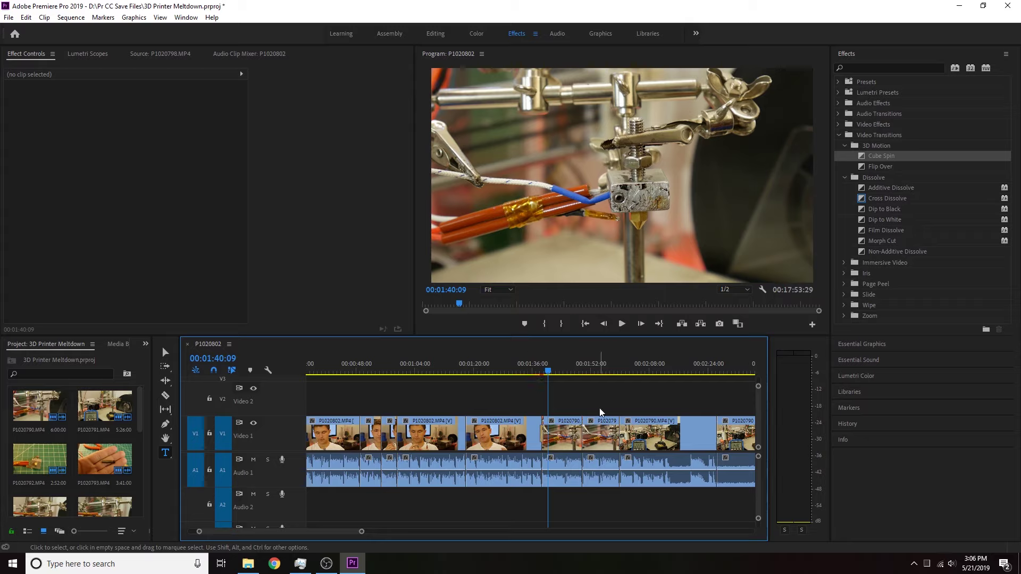
Render the sequence's video previews and place the playhead at 00:01:37:21, just before the Cube Spin transition
key(Return)
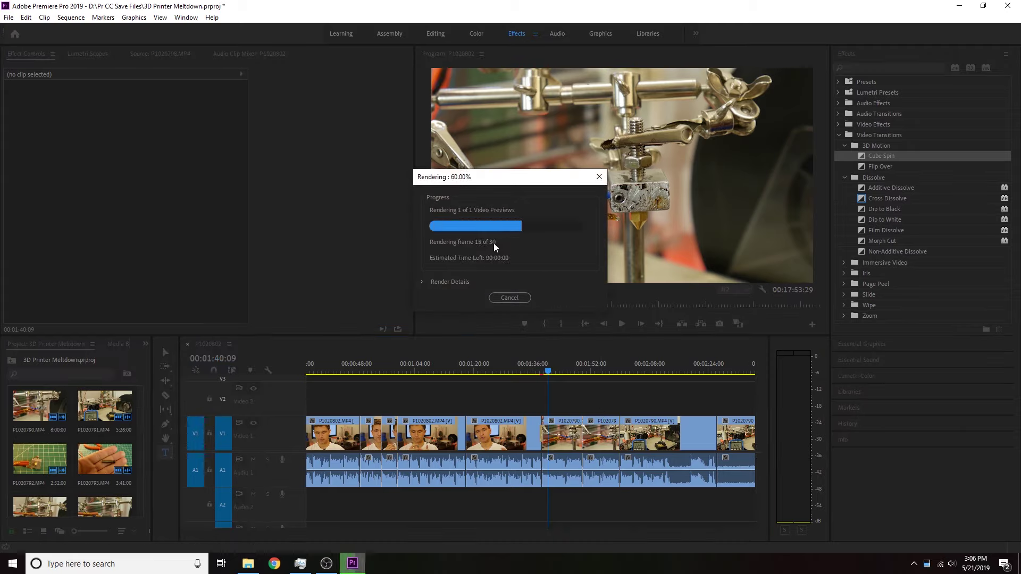
click(541, 370)
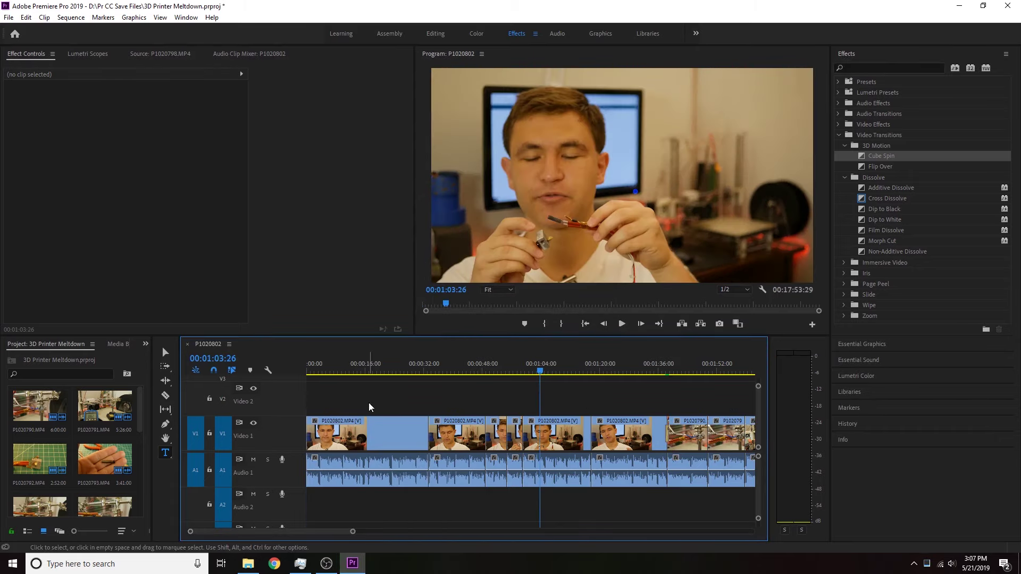
click(666, 374)
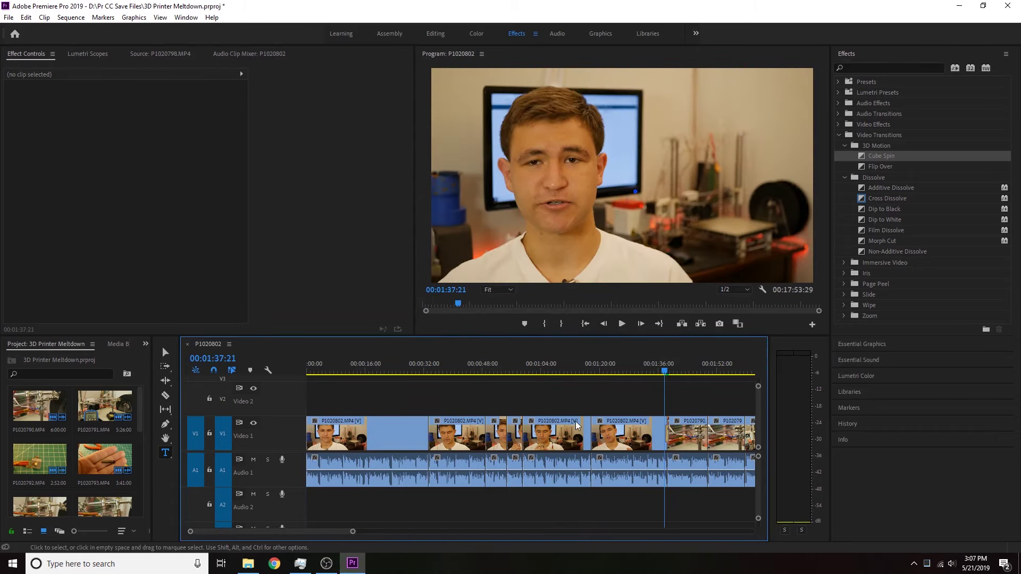
scroll(585, 399, down, 3)
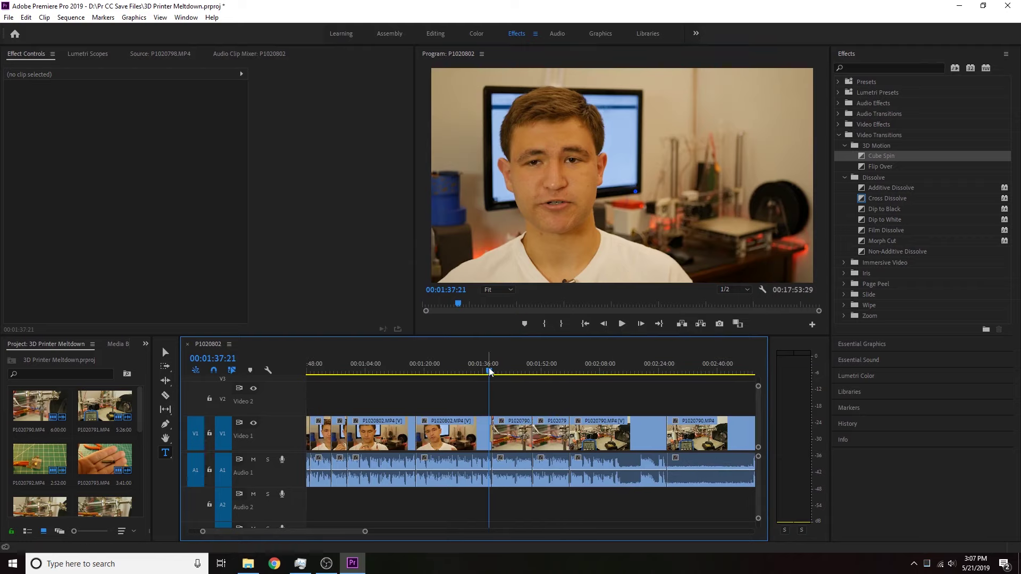
Look through the sequence render commands and review the P1020790 footage after the Cube Spin transition up to about 00:02:00
drag(490, 371, 500, 371)
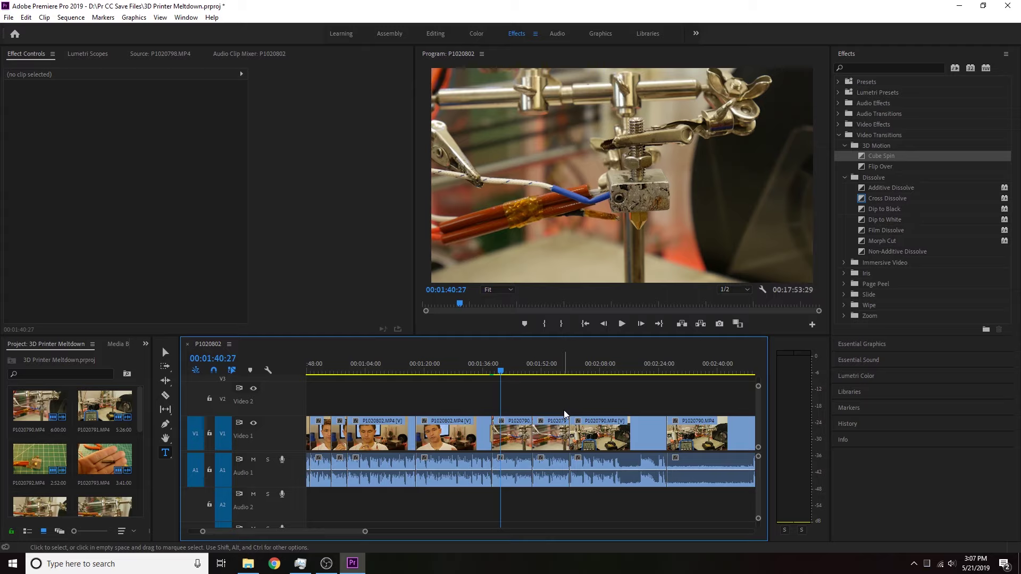
scroll(565, 414, up, 1)
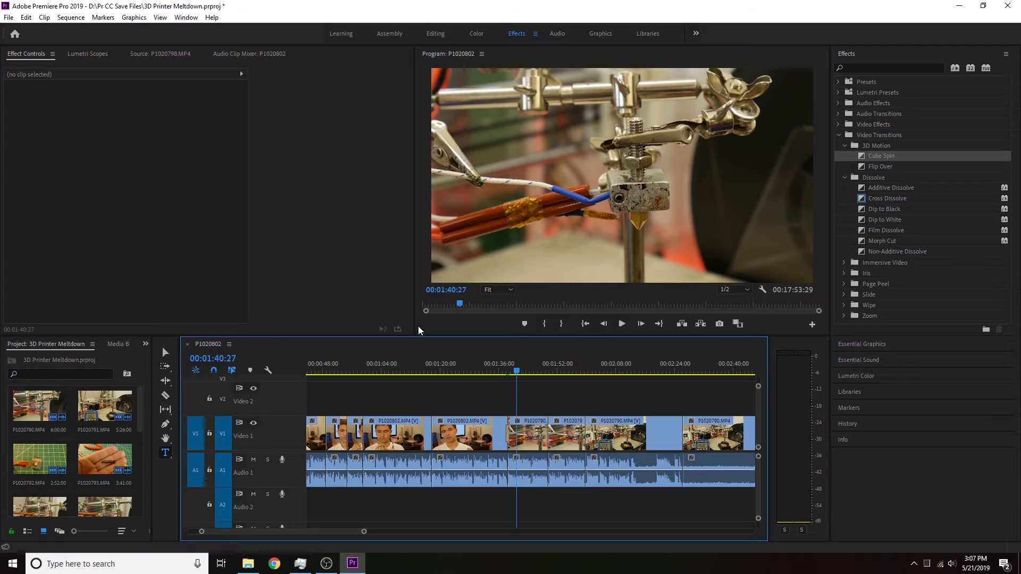
click(71, 17)
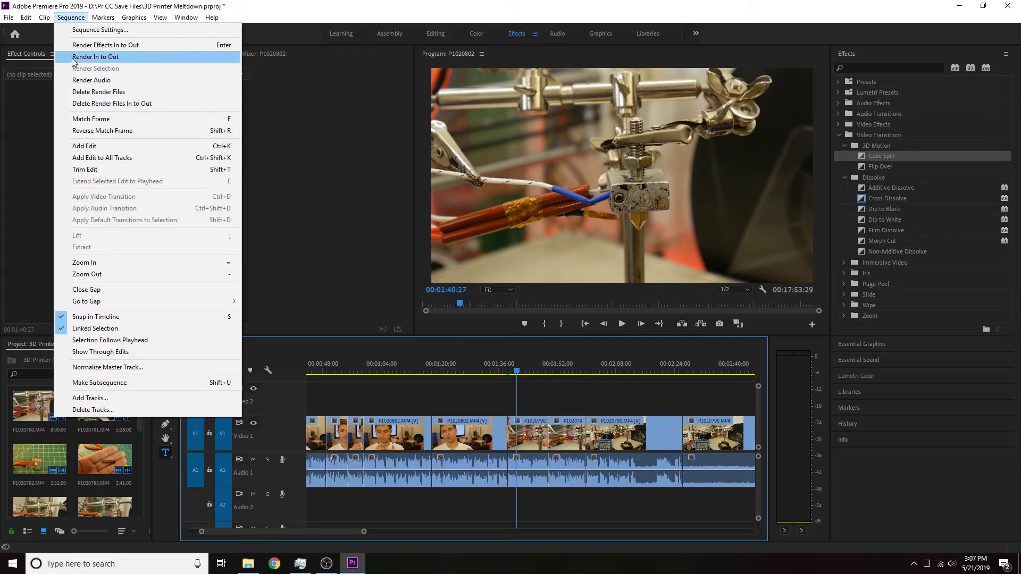
click(290, 14)
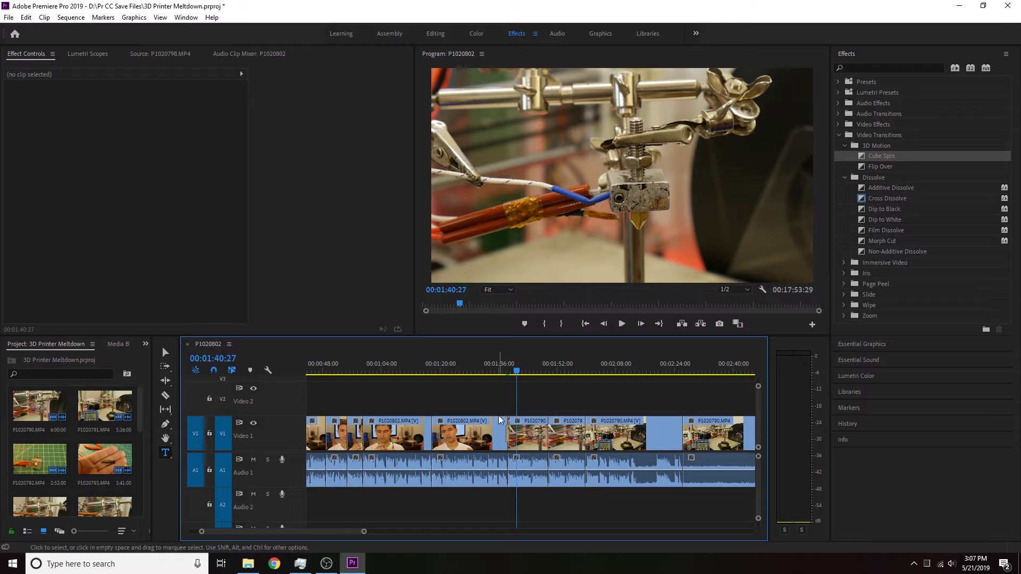
click(622, 324)
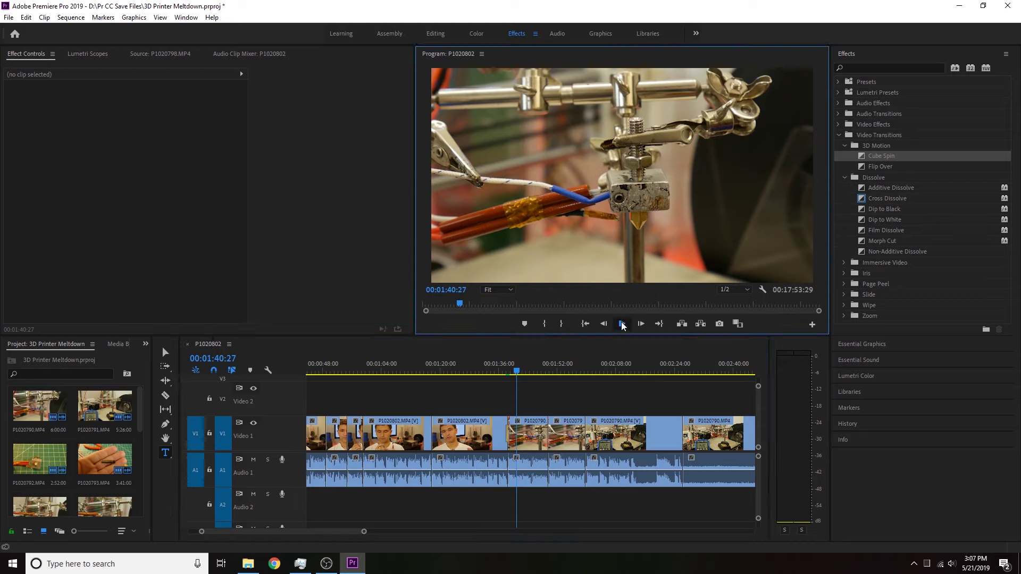
click(621, 324)
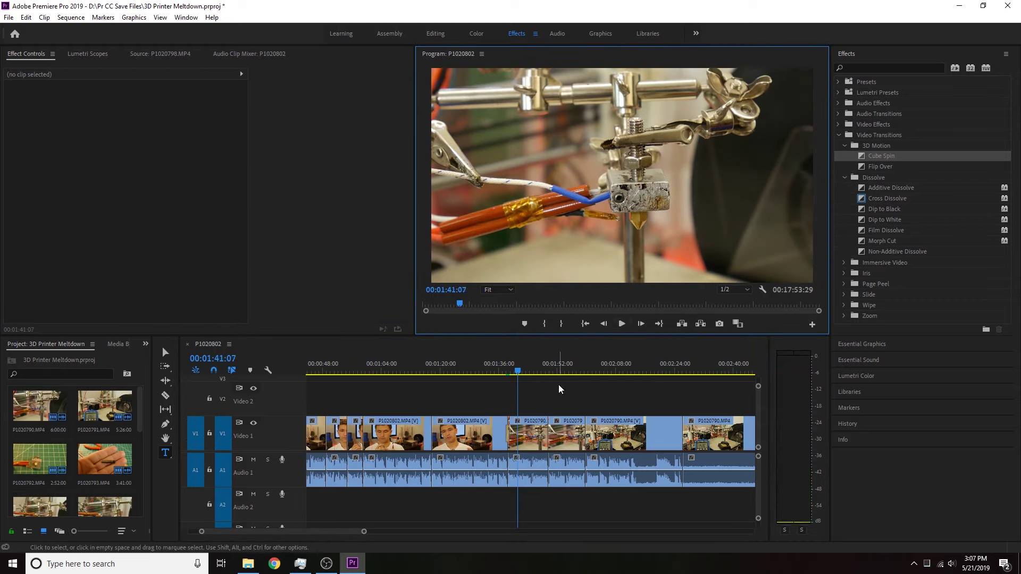
scroll(559, 386, down, 5)
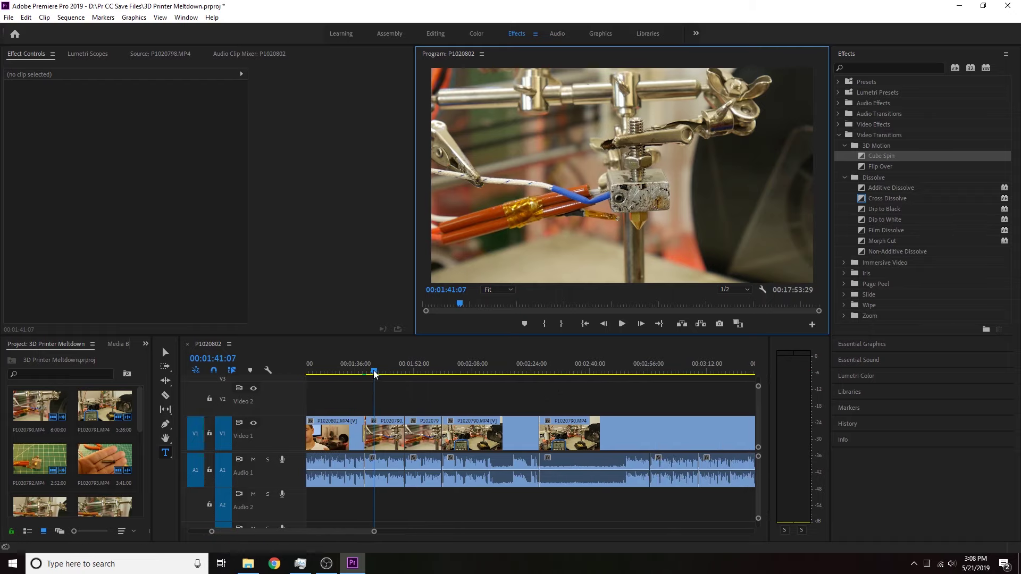
drag(374, 374, 435, 373)
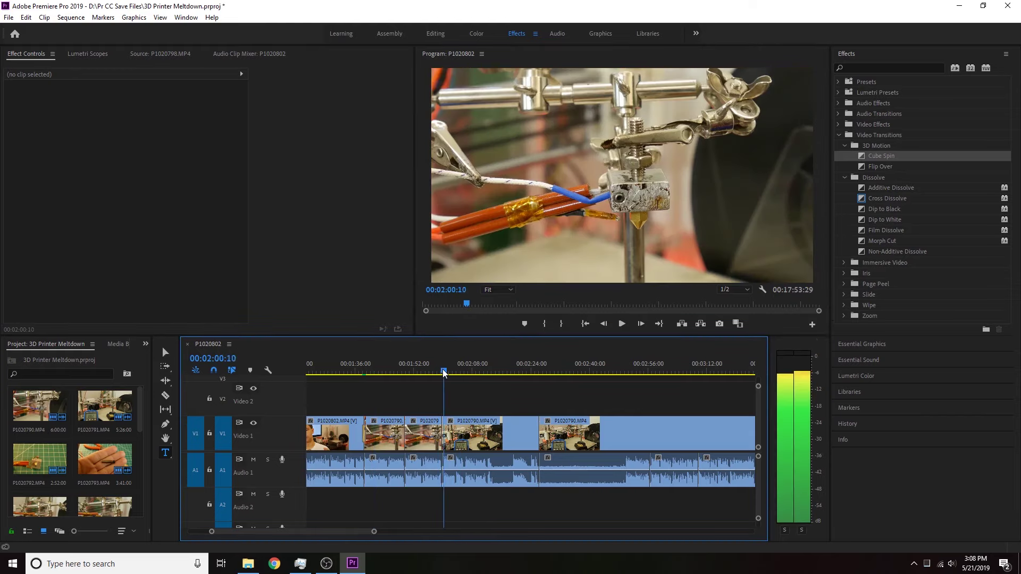
Apply the Dip to Black video transition at the cut from P1020791 to P1020792 near 00:09:37 and play it back
click(867, 200)
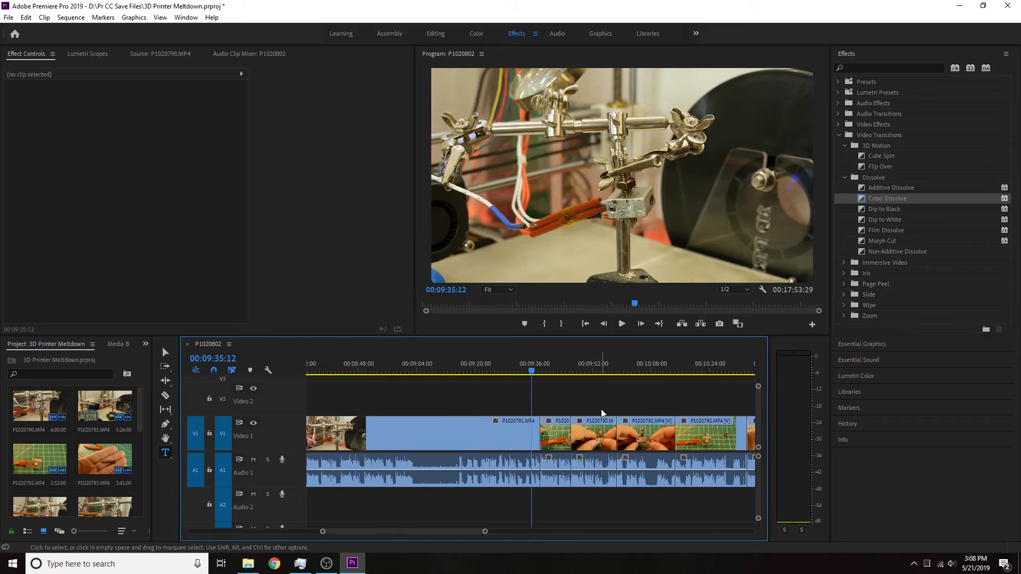
click(864, 209)
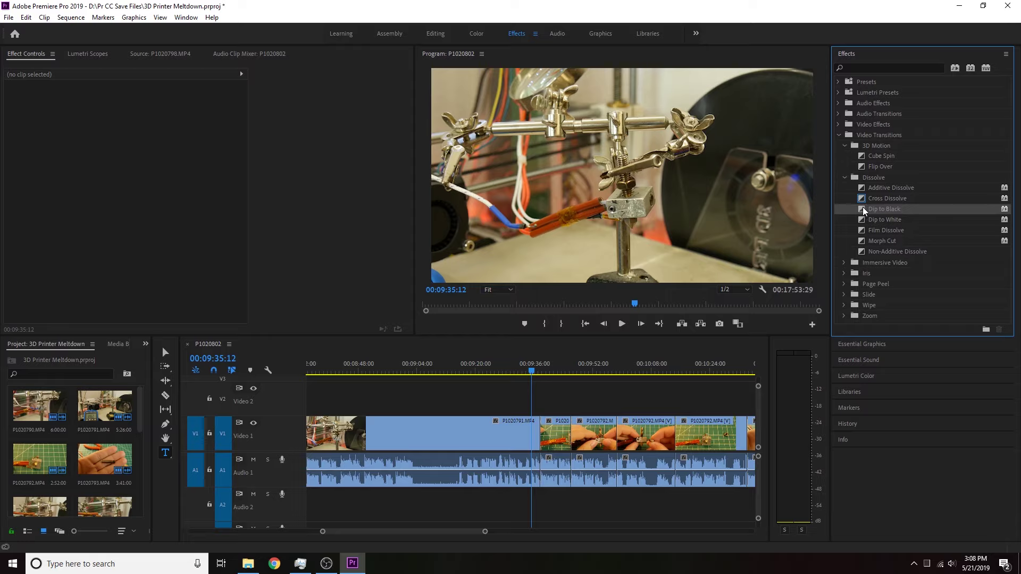
drag(670, 272, 544, 447)
key(space)
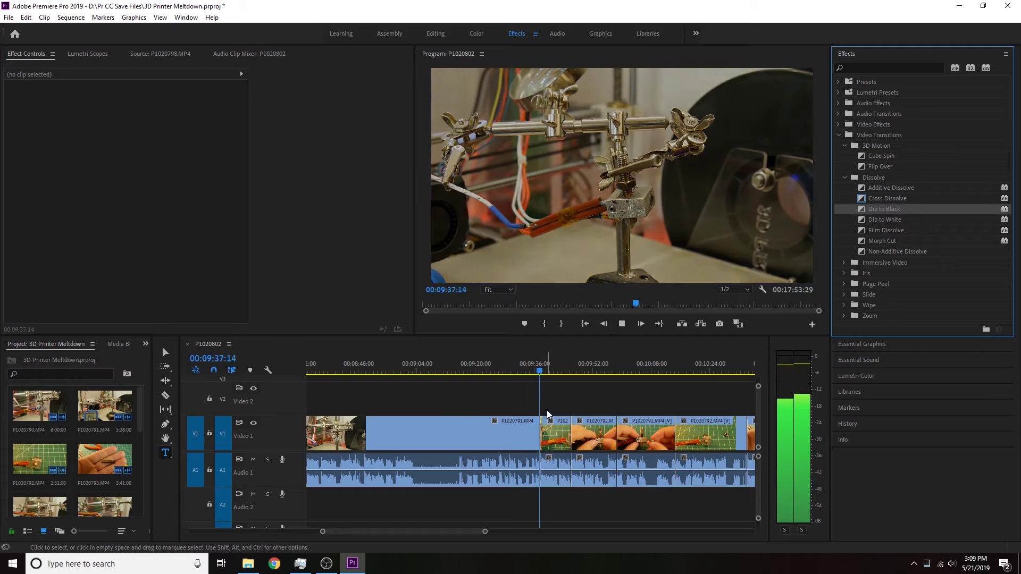
key(space)
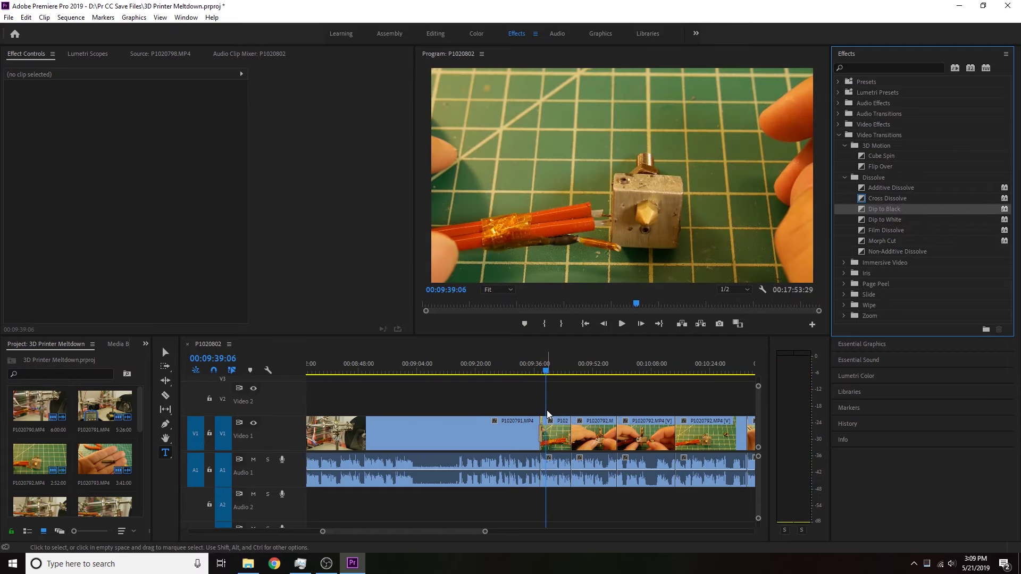
Apply the Cross Dissolve video transition at the cut between the two P1020792 clips near 00:10:14
scroll(547, 413, down, 5)
drag(386, 374, 514, 381)
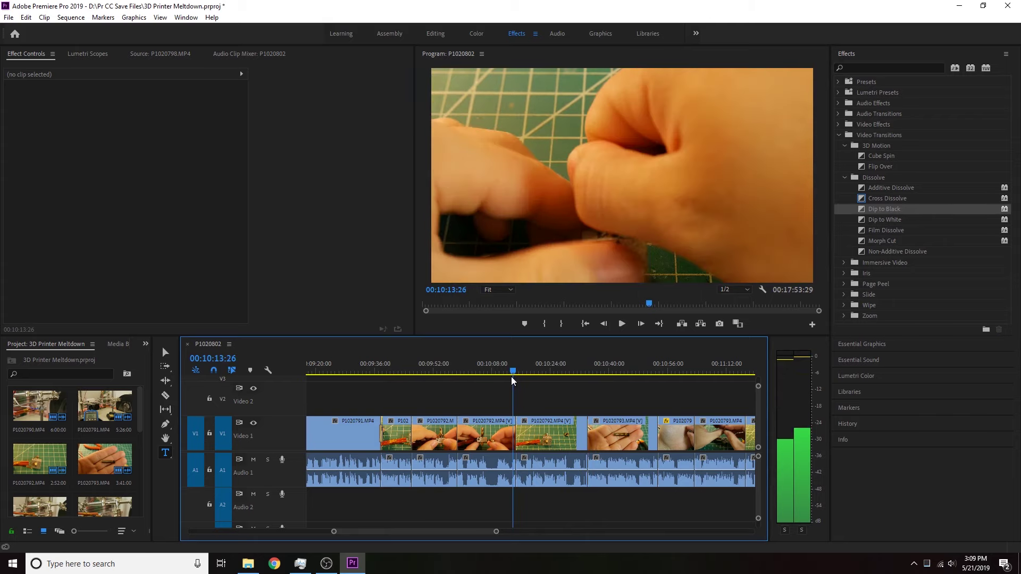
key(space)
key(space)
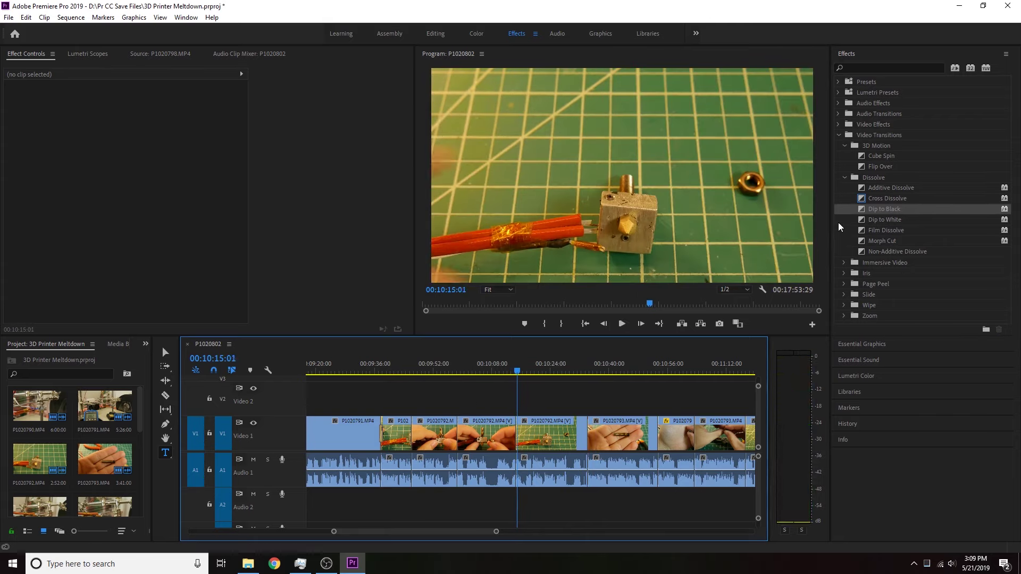
drag(867, 199, 517, 443)
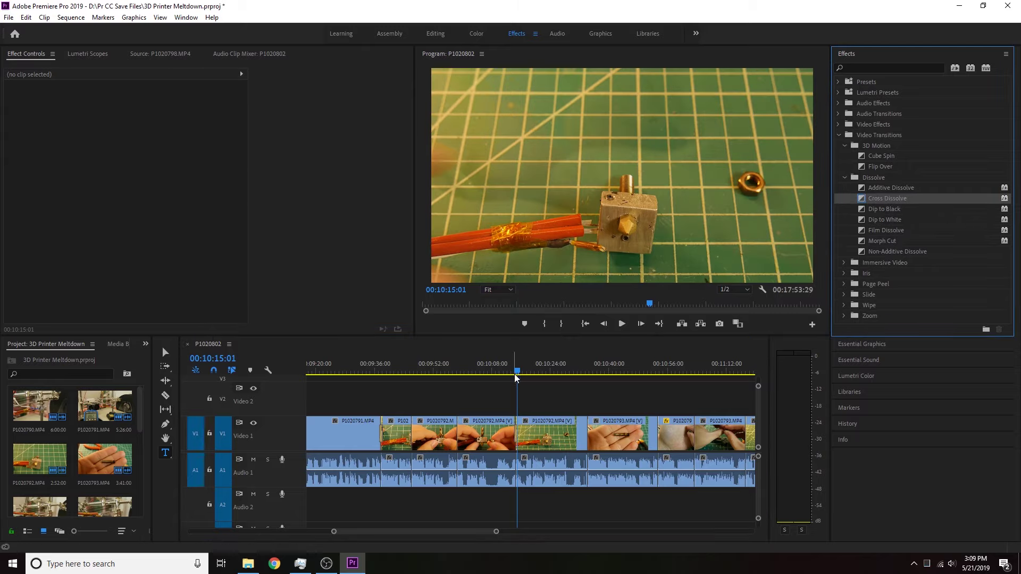
drag(517, 371, 454, 376)
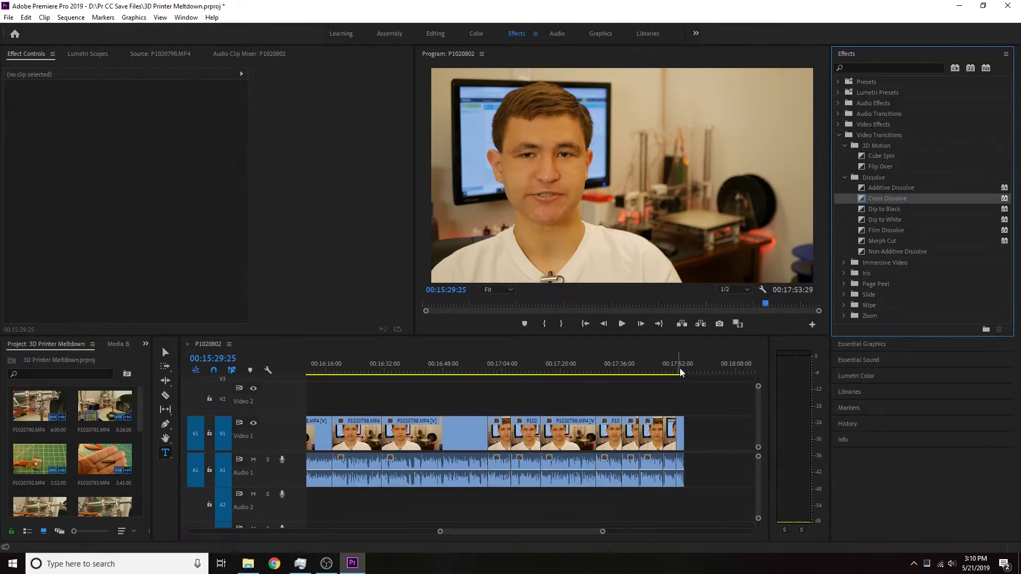
Switch to the Editing workspace and place the playhead at 00:06:00:21
click(680, 372)
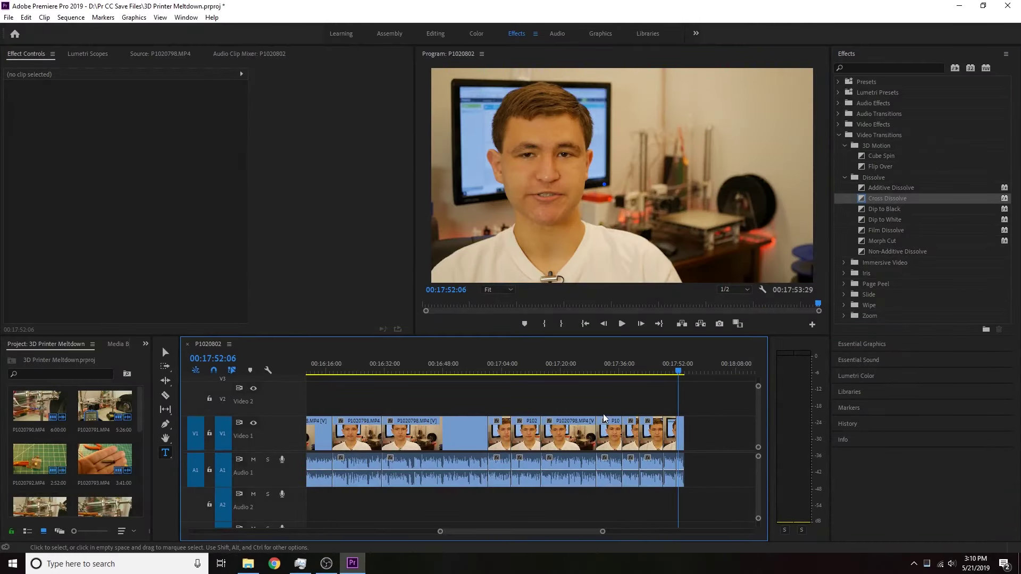
scroll(597, 383, up, 5)
scroll(590, 394, up, 3)
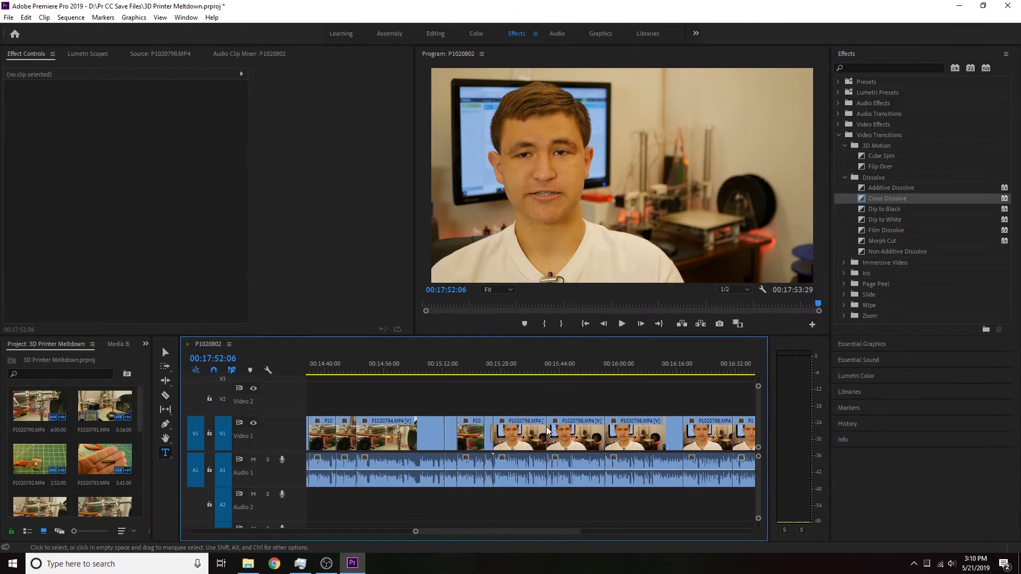
click(436, 34)
scroll(564, 534, up, 6)
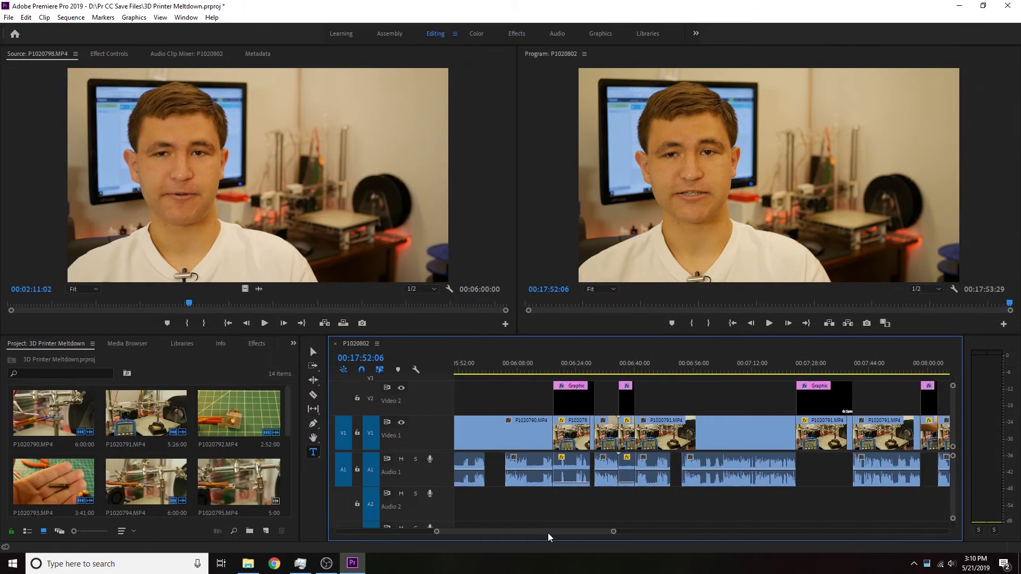
scroll(546, 530, up, 4)
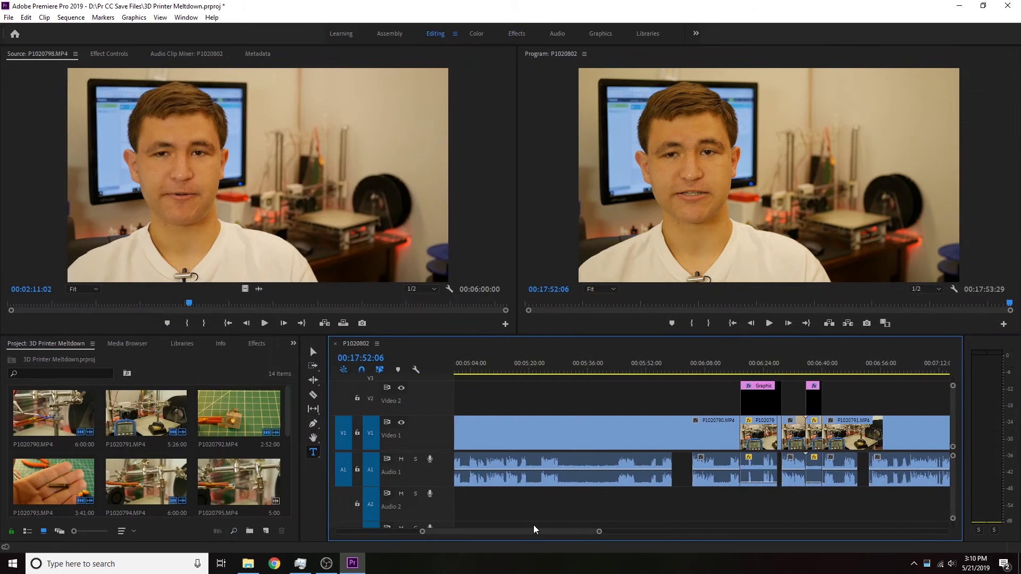
click(705, 366)
Split the P1020790 video at both ends of the audio gap that starts at about 00:03:41
key(minus)
key(equal)
scroll(561, 478, down, 4)
scroll(559, 475, up, 7)
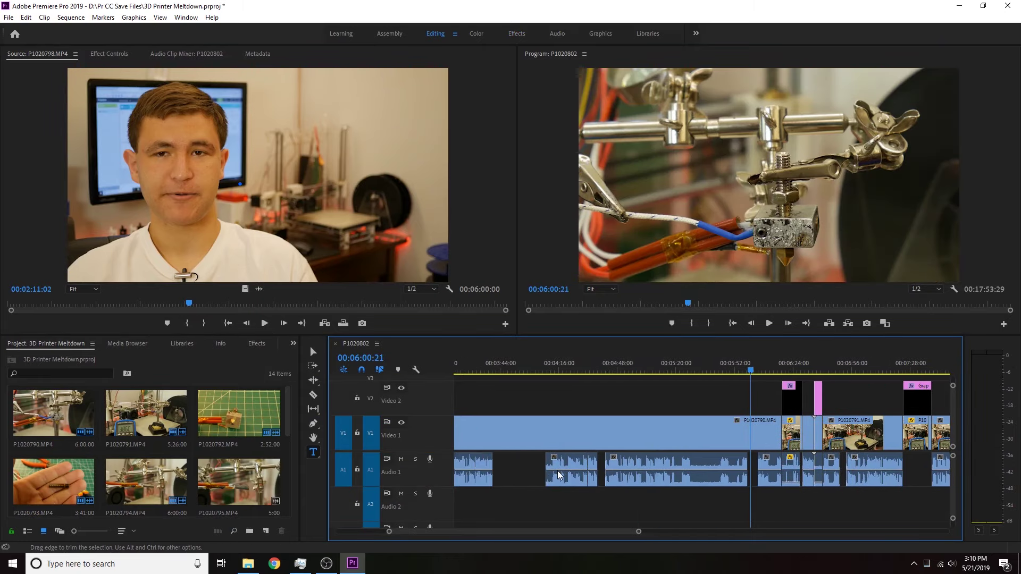
scroll(559, 475, up, 2)
key(Up)
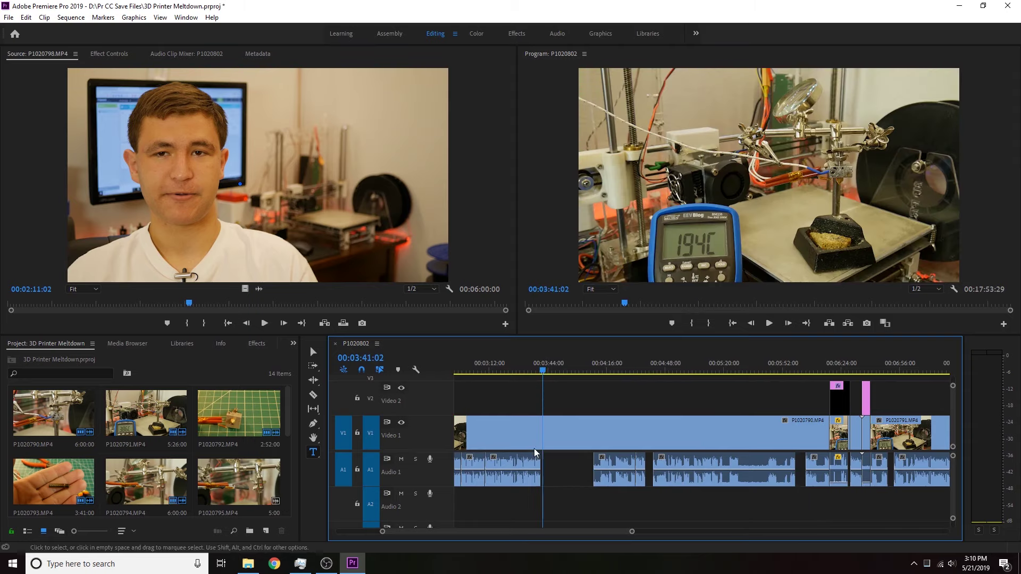
click(314, 395)
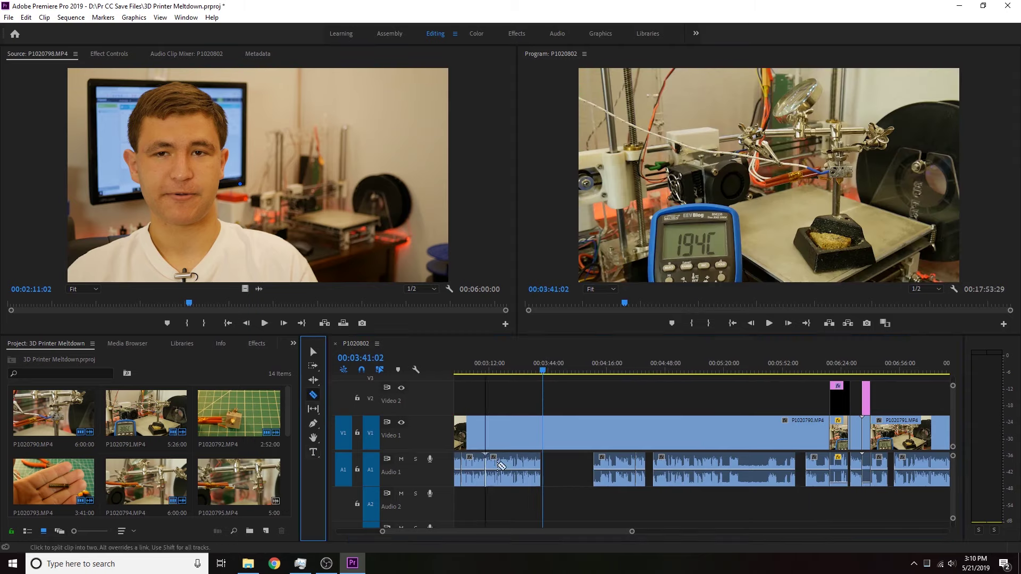
click(543, 431)
click(594, 433)
click(313, 352)
Paste the 4x Speed graphic and place it on Video 2 above the sped-up P1020790 section at about 00:03:40
drag(632, 531, 856, 530)
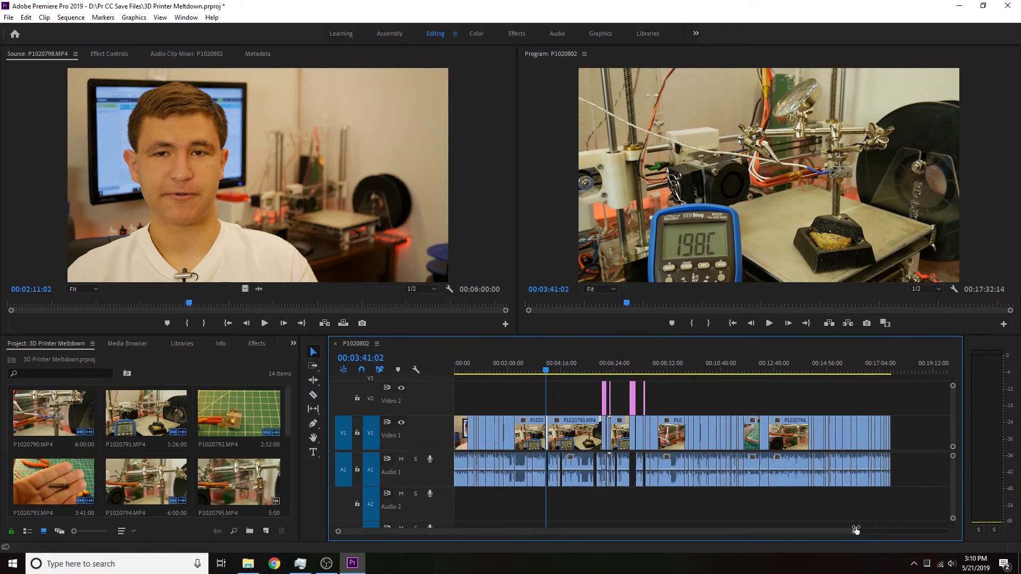
click(907, 361)
key(ctrl+v)
drag(907, 434, 553, 399)
click(549, 367)
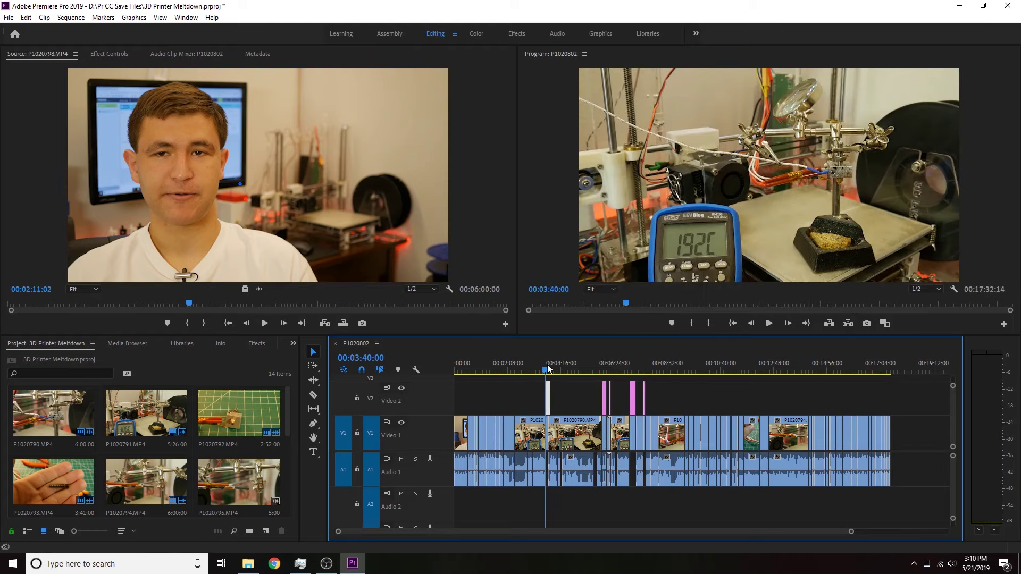
Trim the end of the 4x Speed graphic to match the end of the sped-up P1020790 section
key(equal)
key(equal)
key(equal)
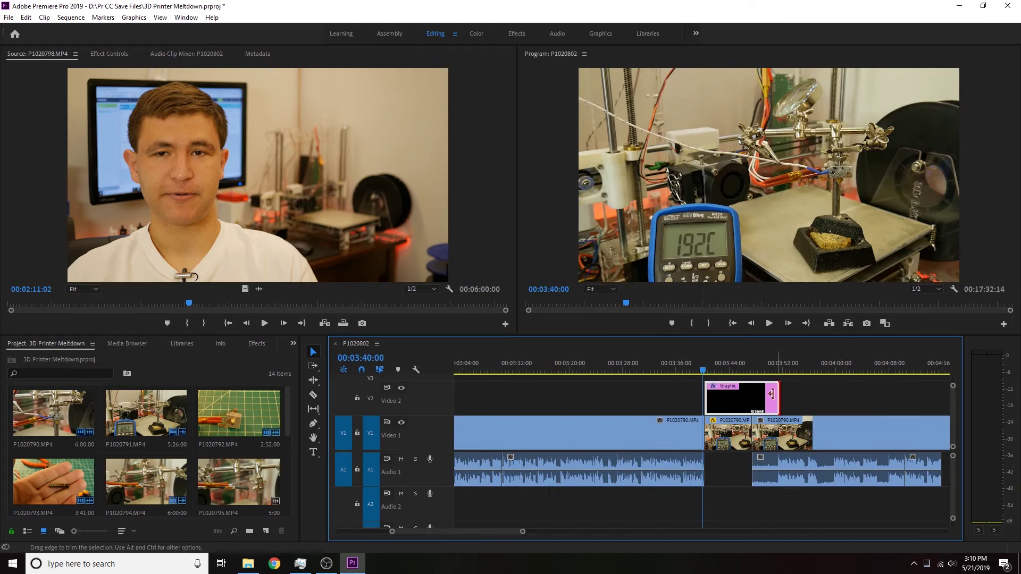
drag(772, 393, 751, 394)
Play back the sped-up section with its 4x Speed label from 00:03:39:18 to the label's end
click(700, 368)
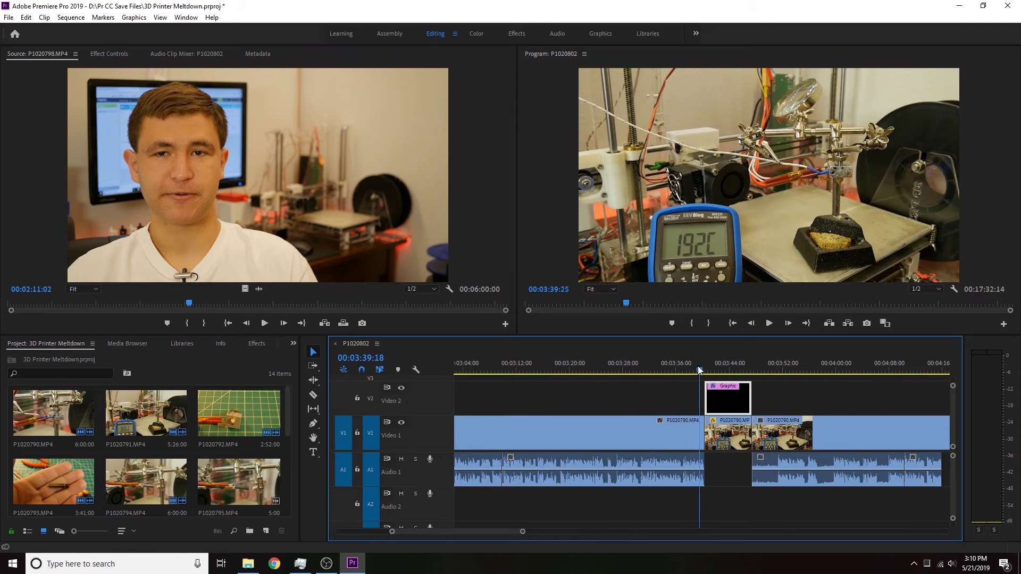
scroll(727, 491, up, 2)
scroll(726, 490, down, 4)
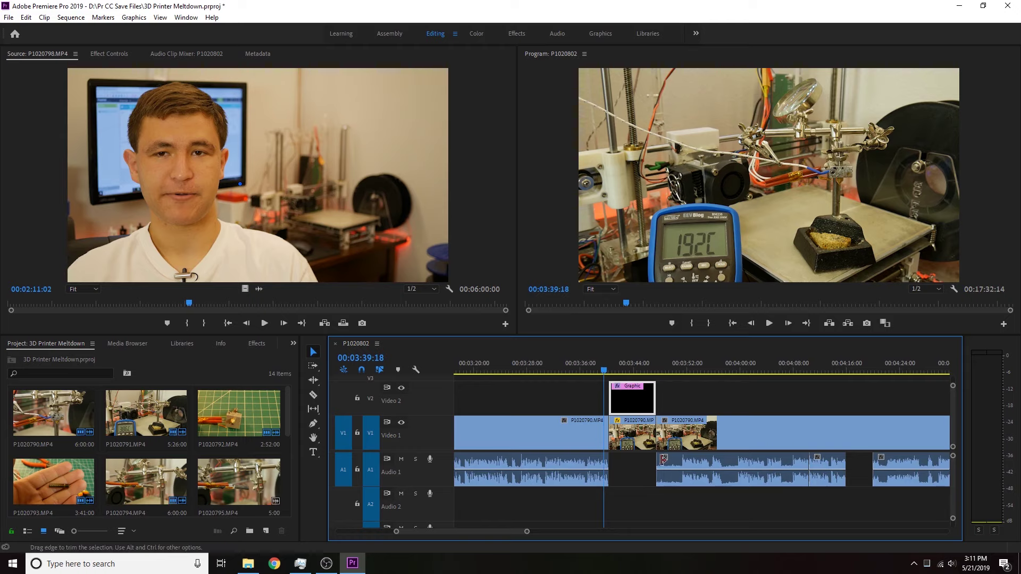
key(space)
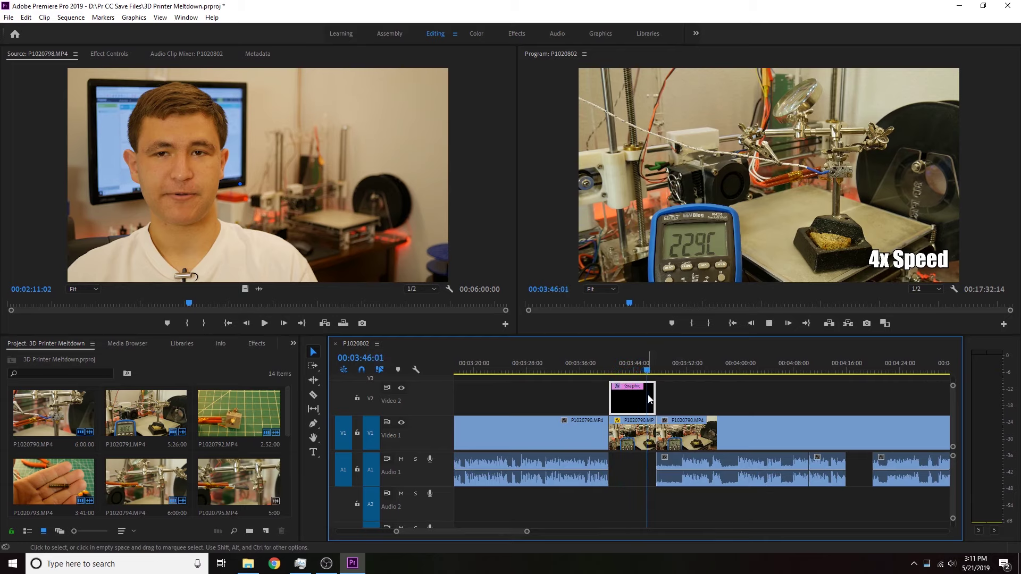
key(space)
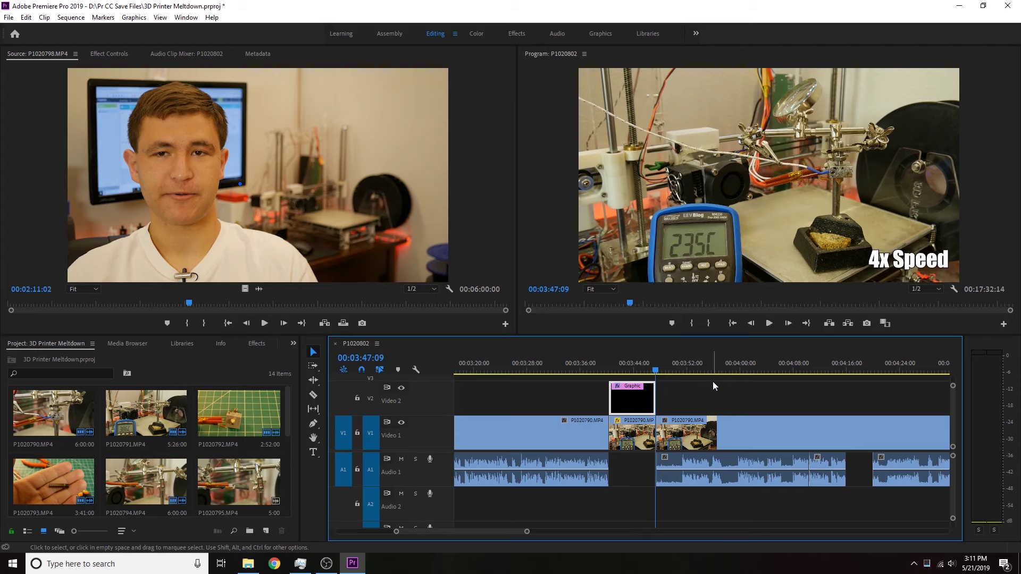
Review the P1020790 footage around the next audio gap, near 00:04:16
key(minus)
key(minus)
scroll(737, 418, down, 2)
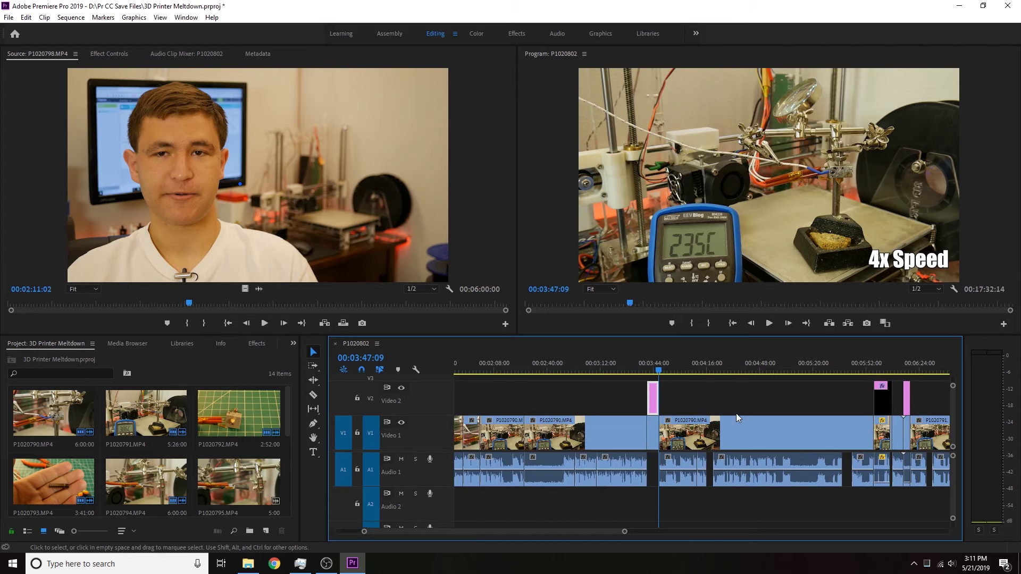
scroll(736, 414, up, 3)
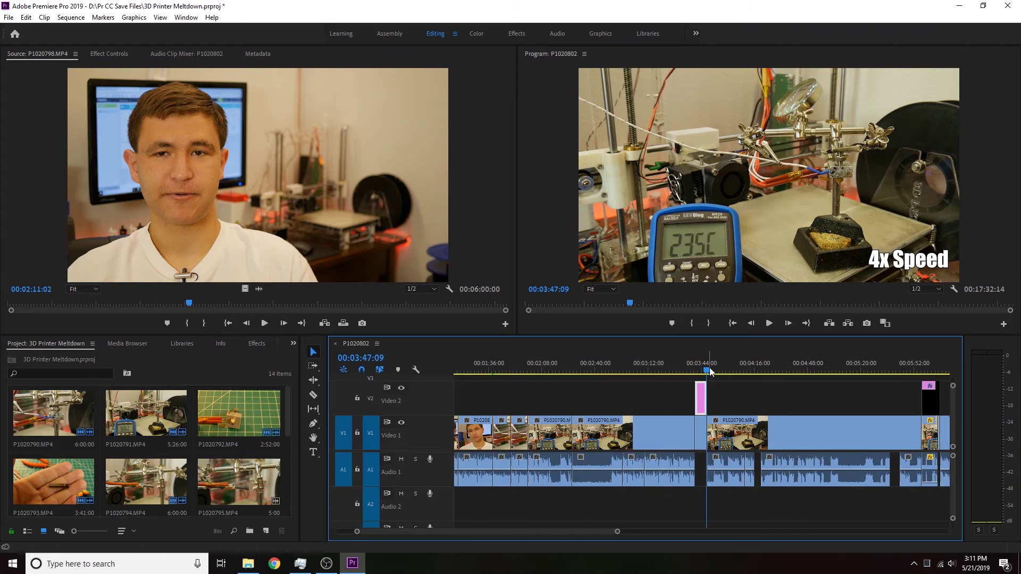
drag(705, 374, 751, 375)
key(space)
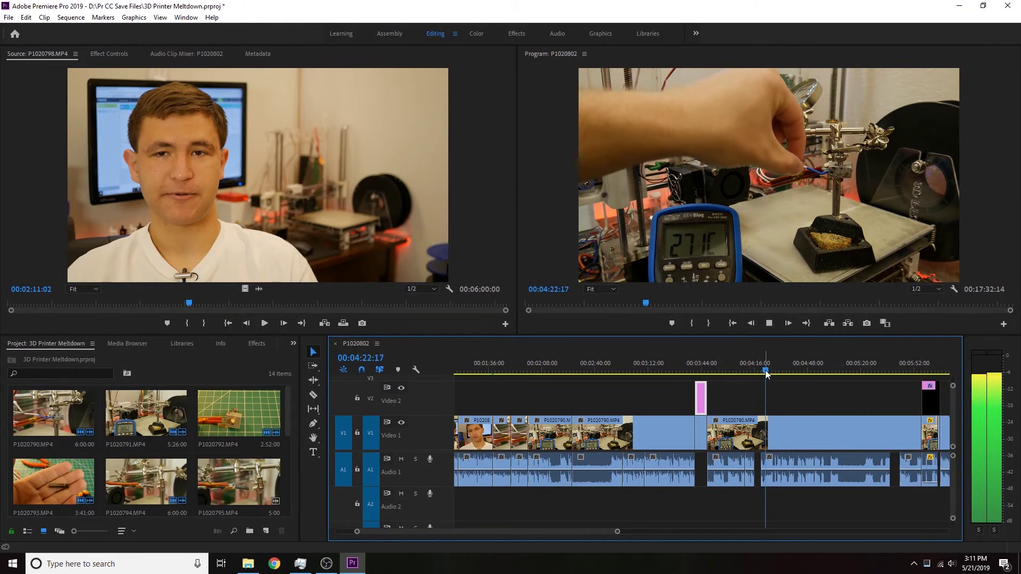
Split the quiet P1020790 audio section on Audio 1 at 00:02:48:06 and copy the part before the cut
drag(766, 365, 578, 394)
click(592, 462)
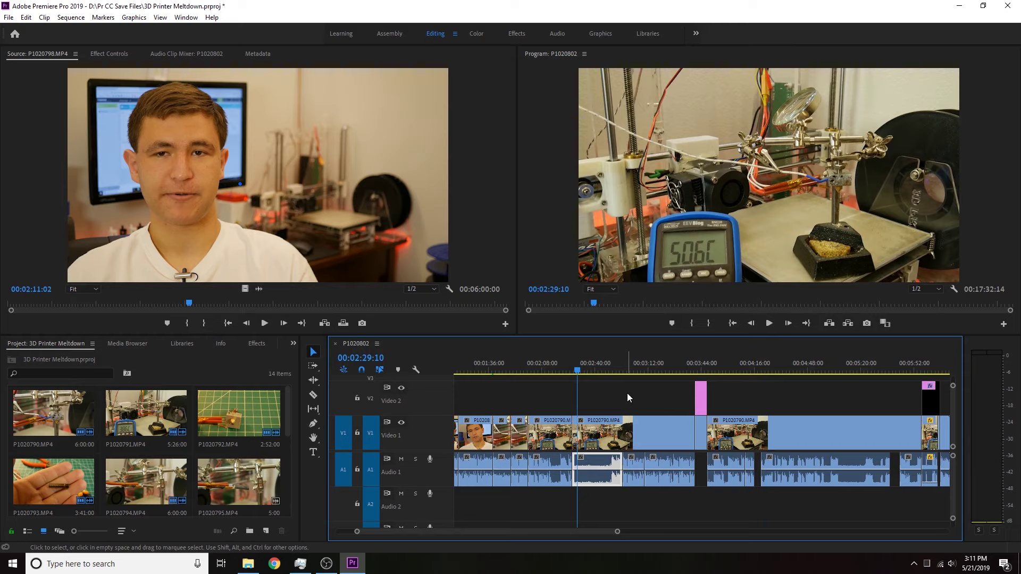
key(space)
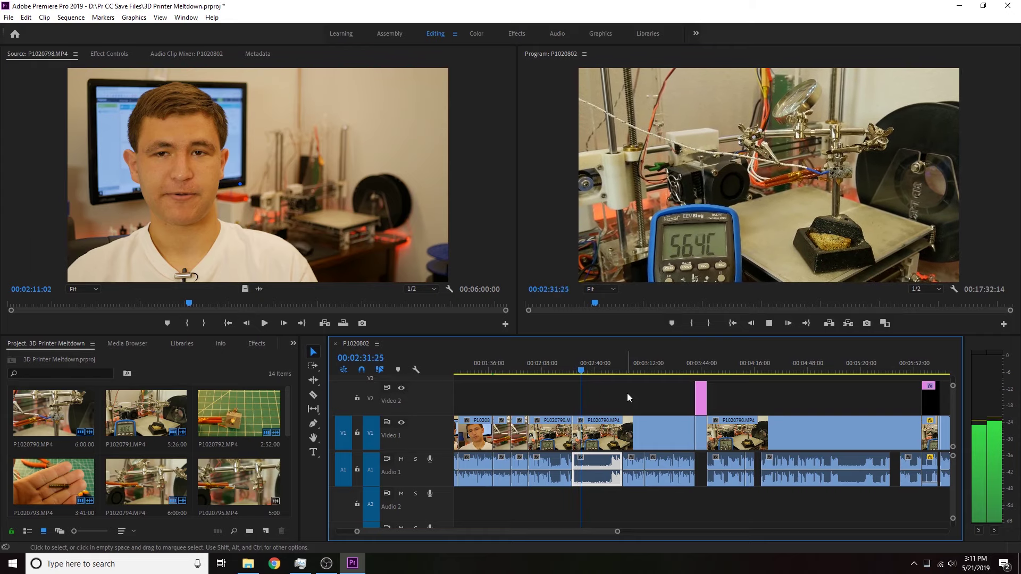
key(space)
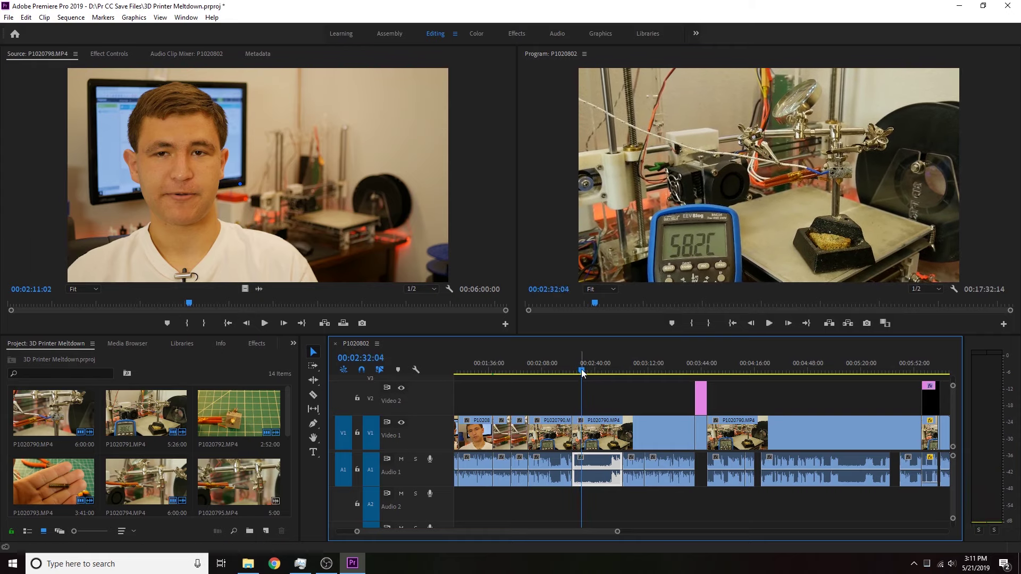
drag(582, 371, 606, 373)
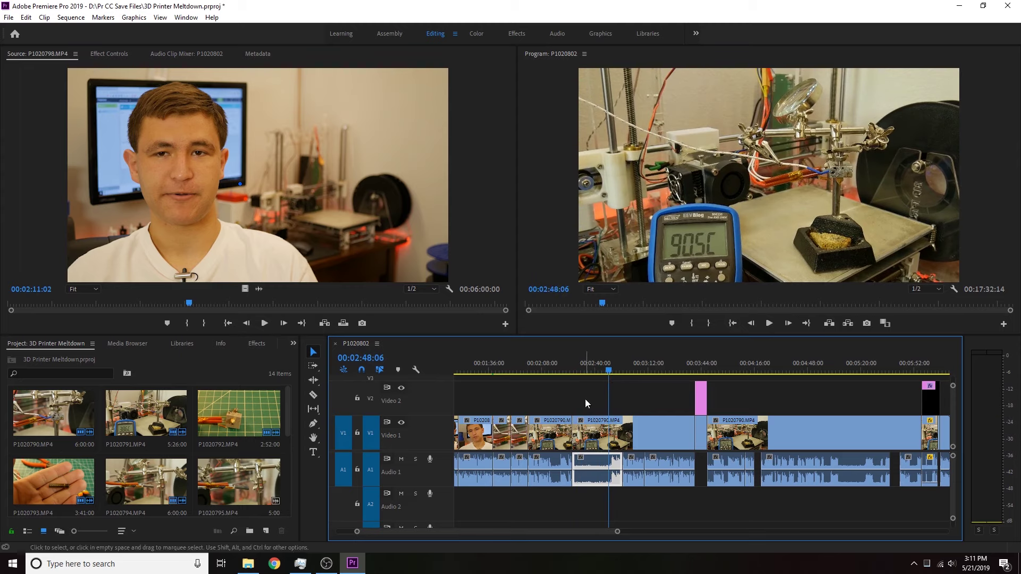
key(ctrl+k)
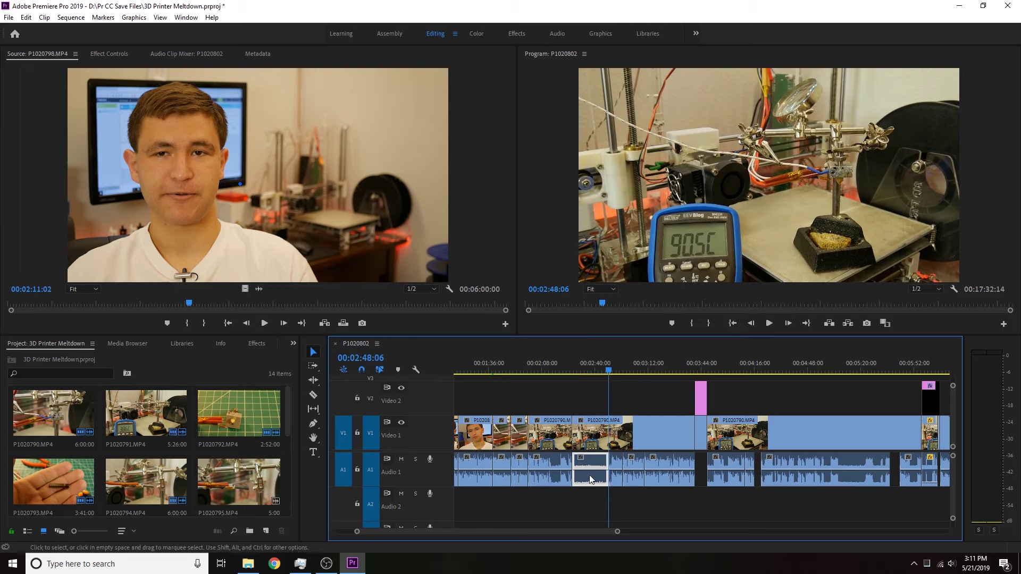
key(ctrl+c)
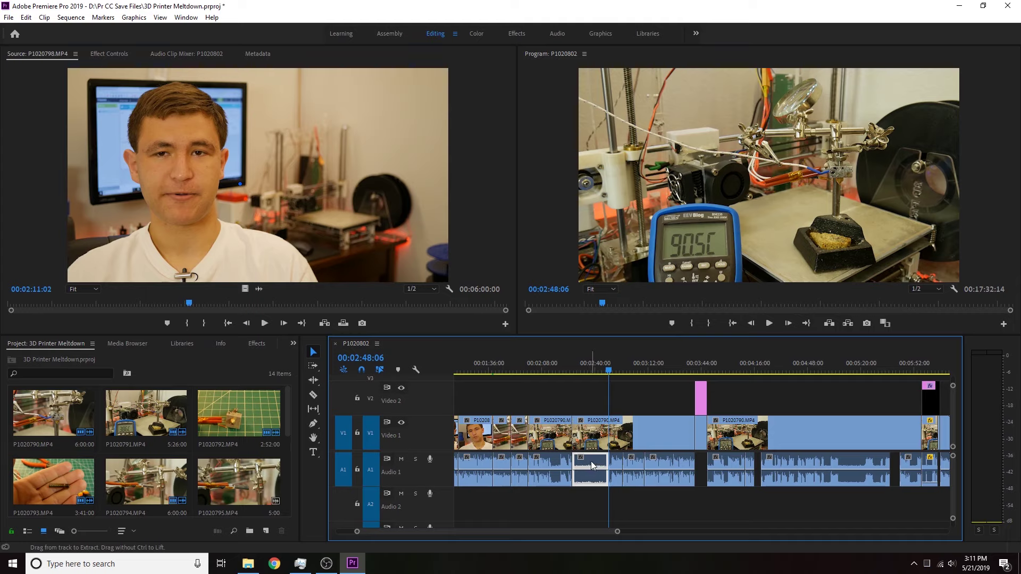
Paste three copies of the quiet audio section end to end past the sequence's end, starting at 00:18:00:20
scroll(625, 451, down, 2)
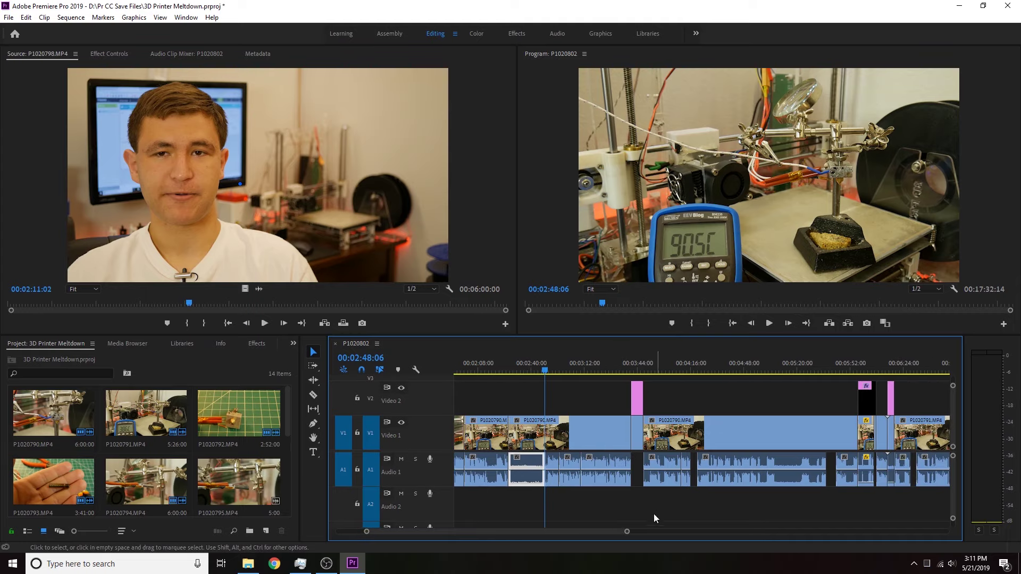
drag(612, 530, 821, 527)
click(686, 371)
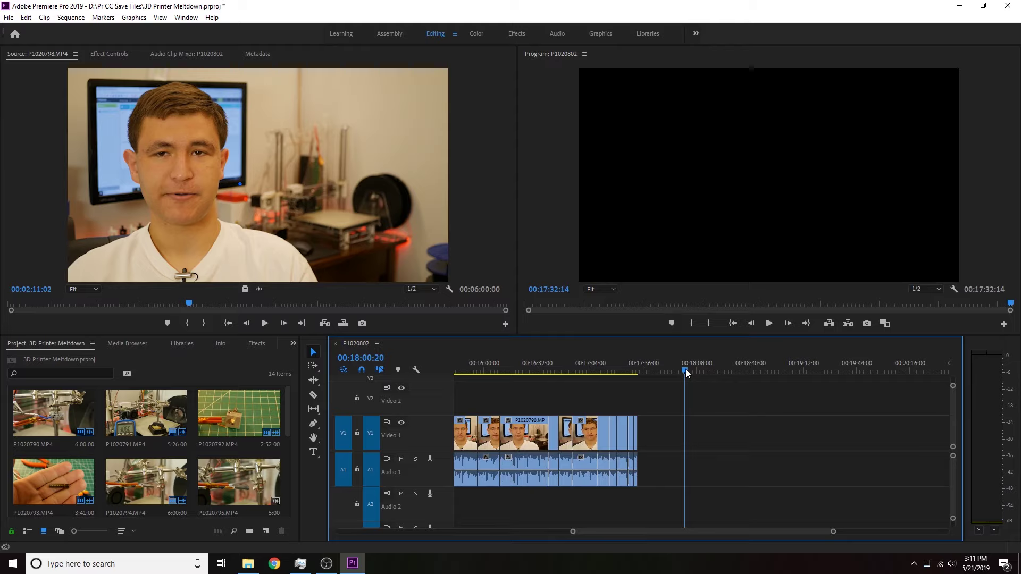
key(ctrl+v)
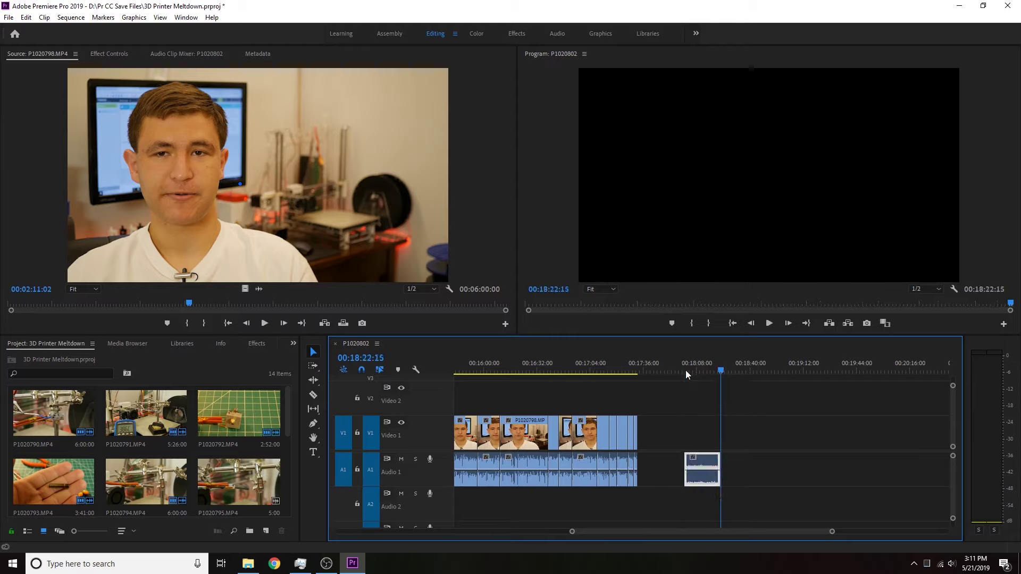
key(ctrl+v)
key(ctrl+v)
Move the three quiet audio copies to Audio 2, just after the 4x Speed graphic near 00:03:50
drag(817, 460, 605, 505)
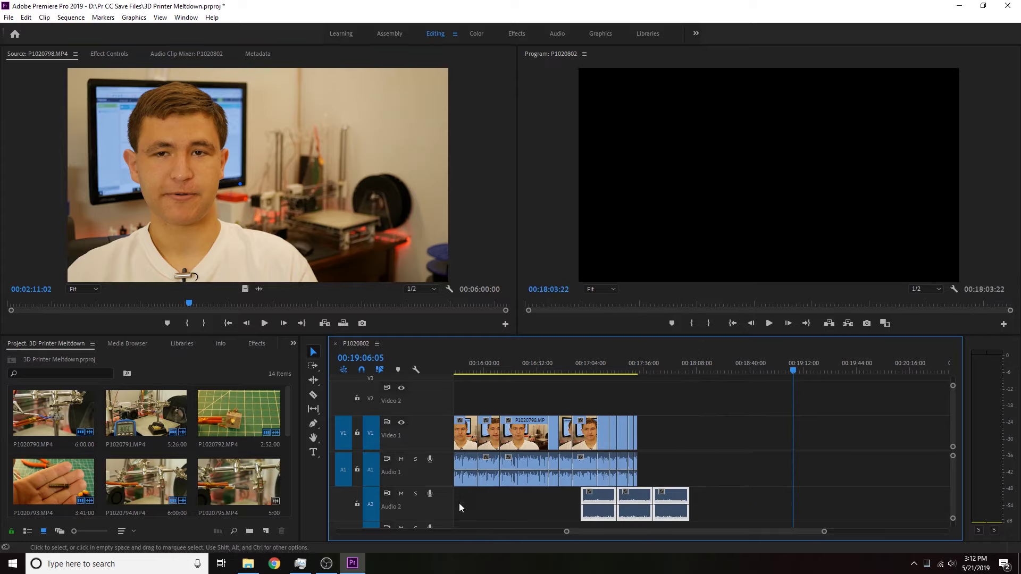
key(minus)
key(minus)
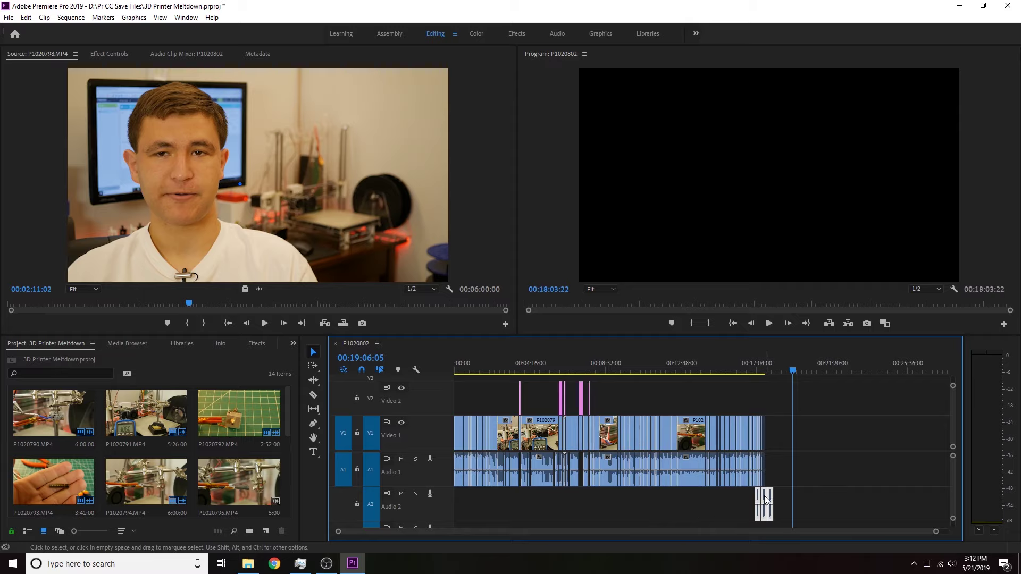
drag(766, 500, 529, 515)
click(522, 361)
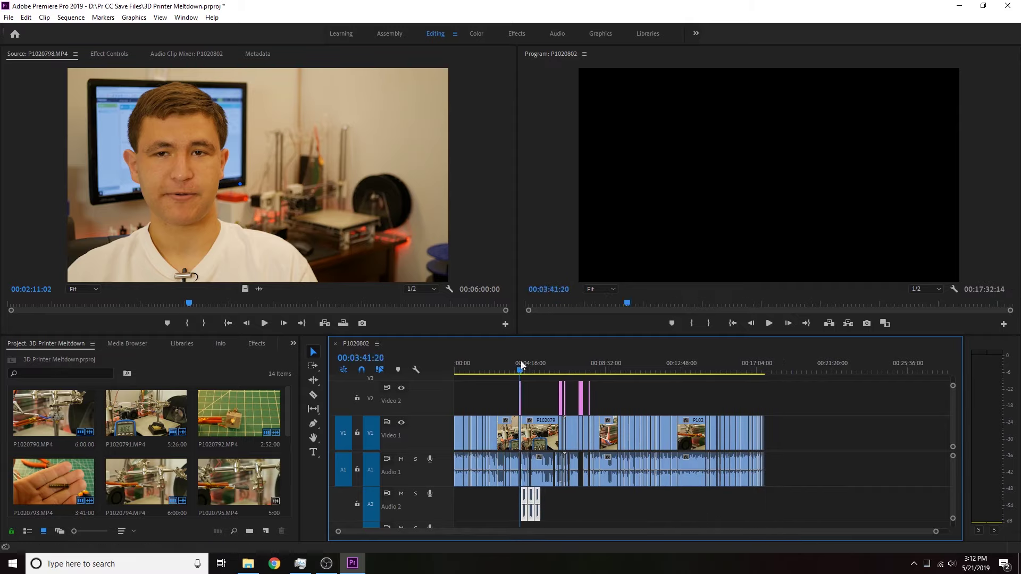
key(equal)
key(equal)
mouse_move(795, 494)
mouse_down()
mouse_move(755, 496)
mouse_move(821, 495)
mouse_move(804, 496)
mouse_up()
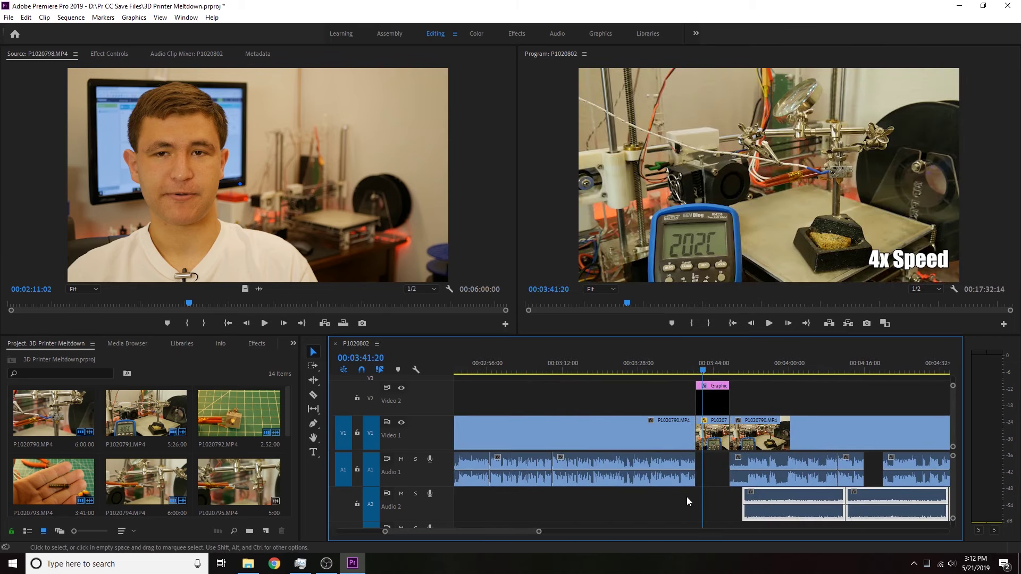
Spread the three quiet audio copies apart on Audio 2, leaving space between each of them
scroll(687, 497, down, 5)
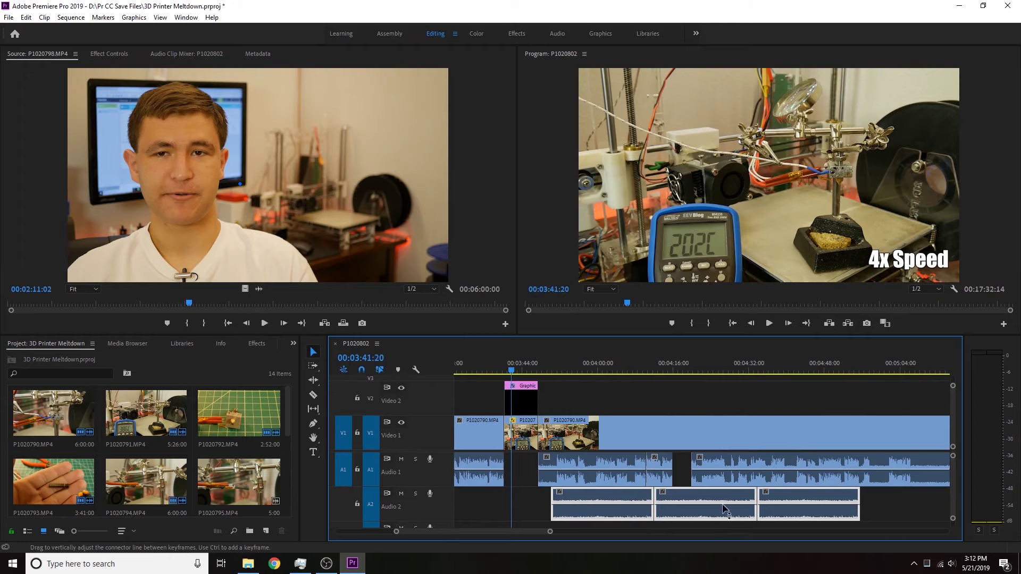
click(887, 506)
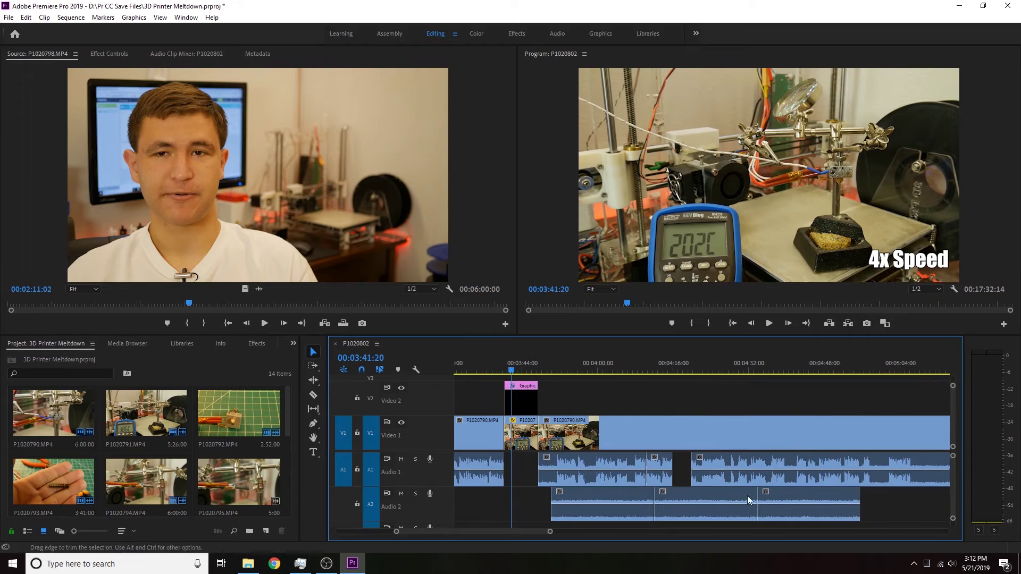
drag(790, 500, 901, 500)
drag(693, 499, 788, 499)
drag(616, 500, 653, 499)
Trim the first quiet audio copy to fill the Audio 1 gap near 00:04:16 and play back across it
double_click(661, 498)
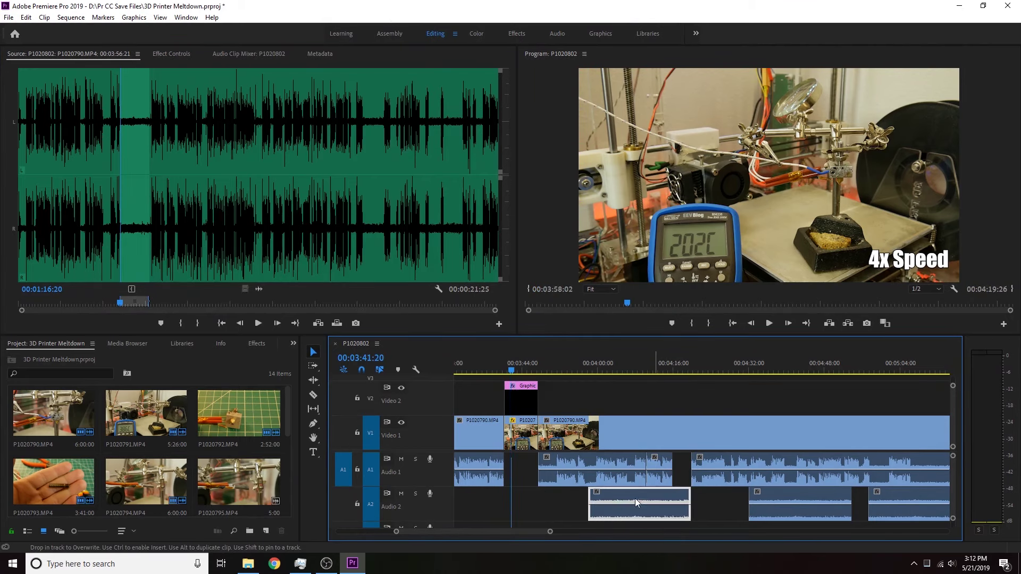
drag(592, 495, 683, 463)
click(665, 369)
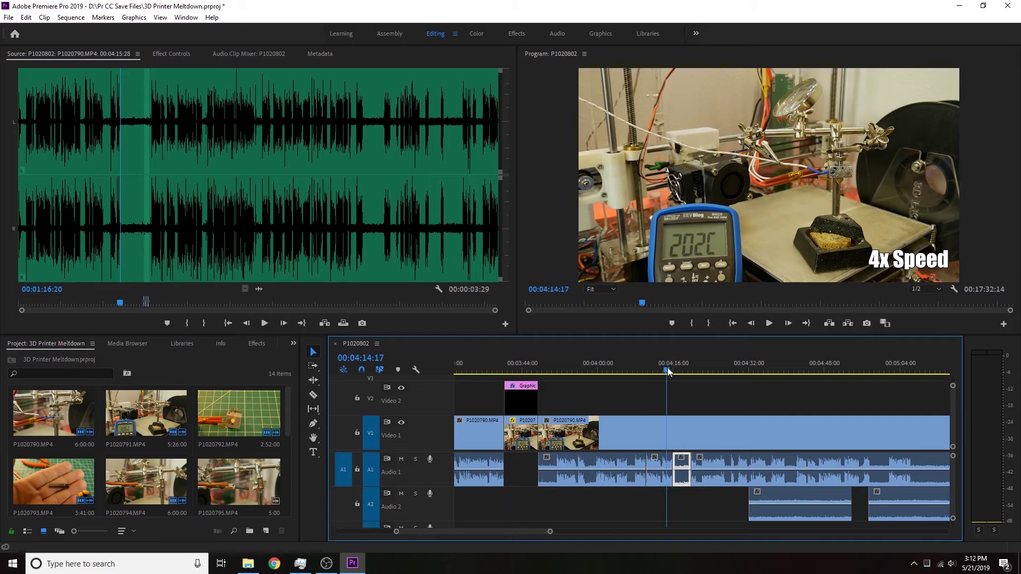
key(space)
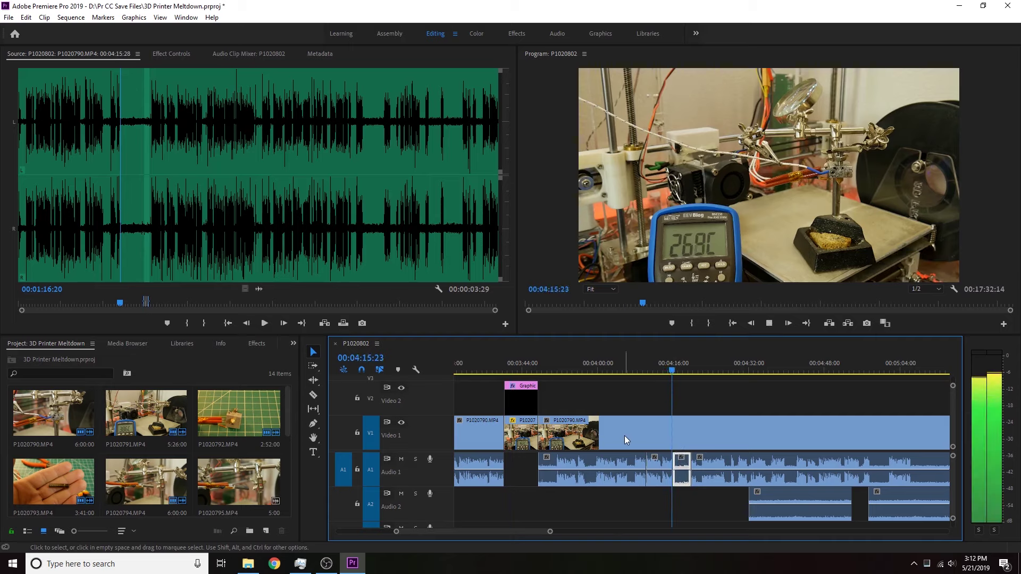
scroll(628, 435, down, 5)
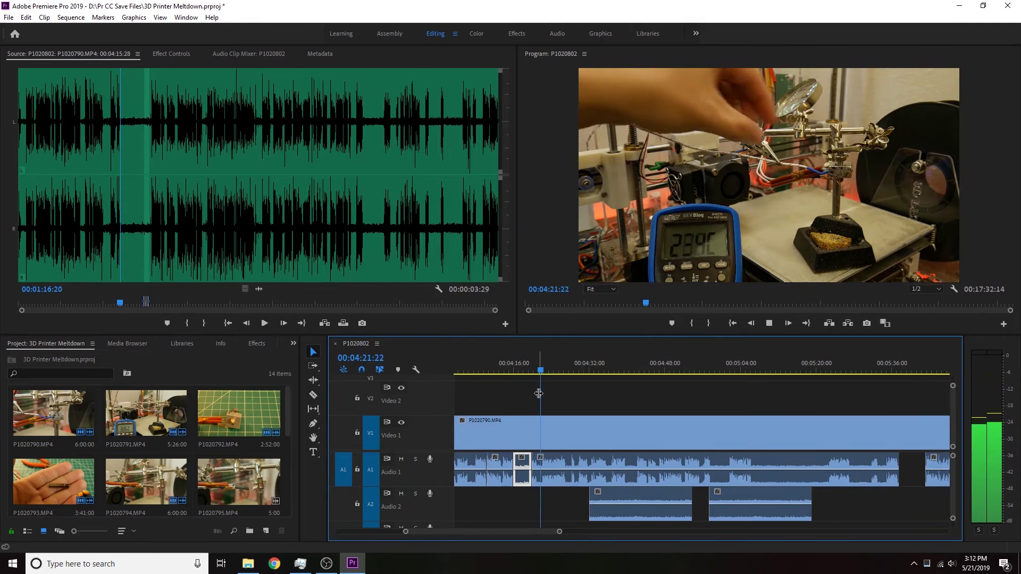
key(space)
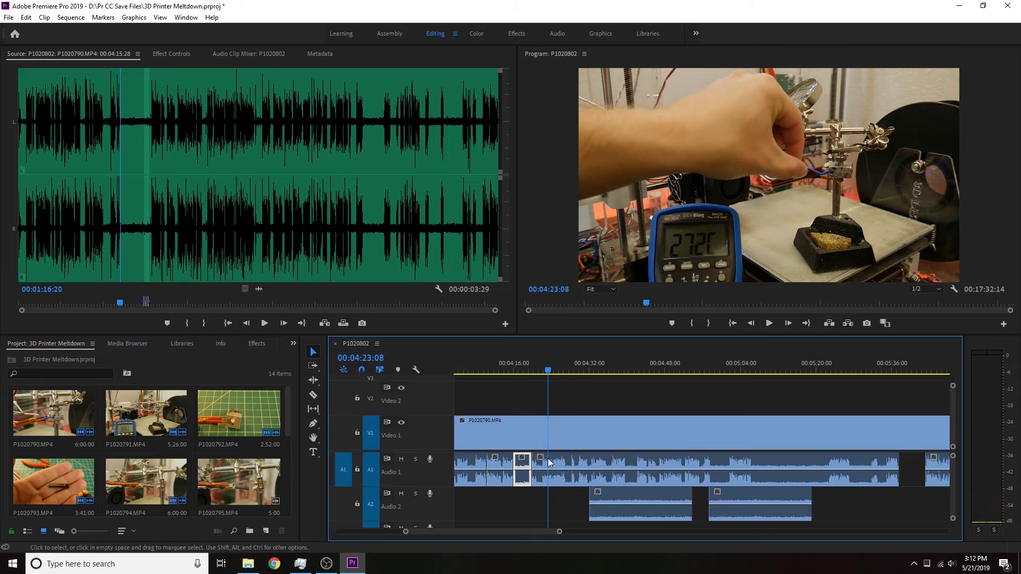
Fit another quiet audio copy into the Audio 1 gap near 00:05:40 and play back across it
scroll(609, 426, down, 4)
drag(693, 499, 853, 471)
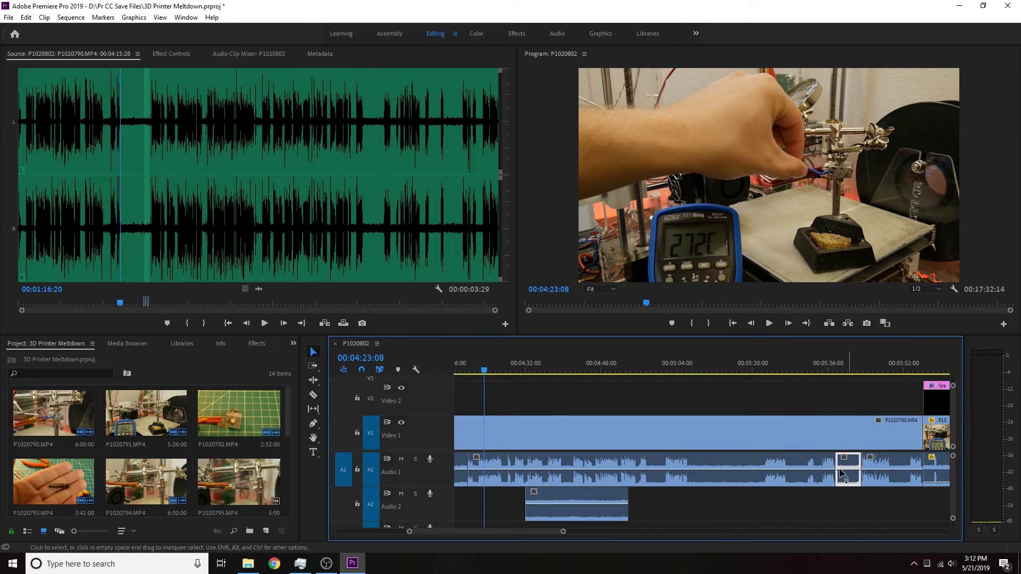
click(832, 374)
key(space)
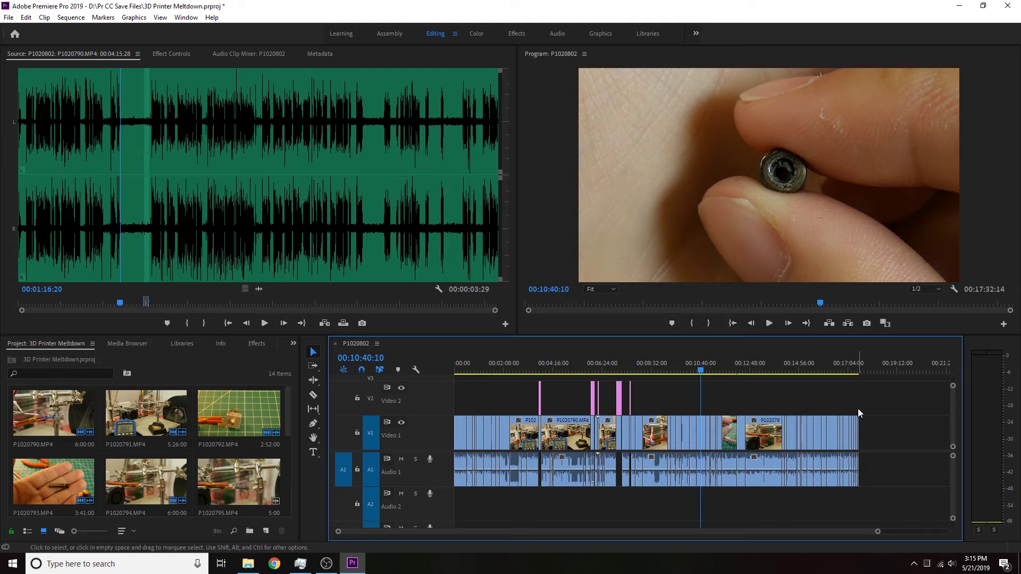
Save the project and open the media export settings for the sequence
key(ctrl+s)
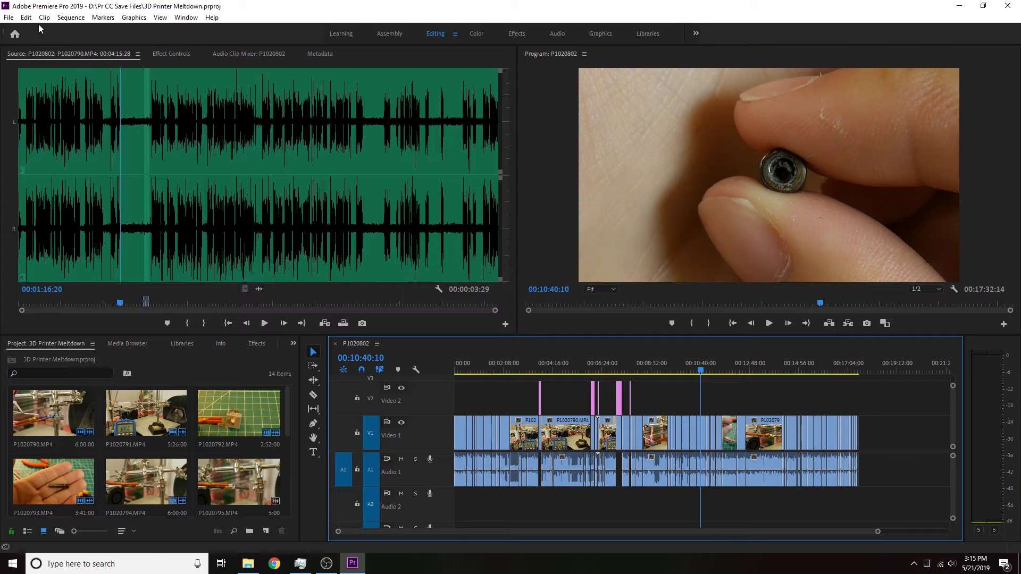
click(9, 17)
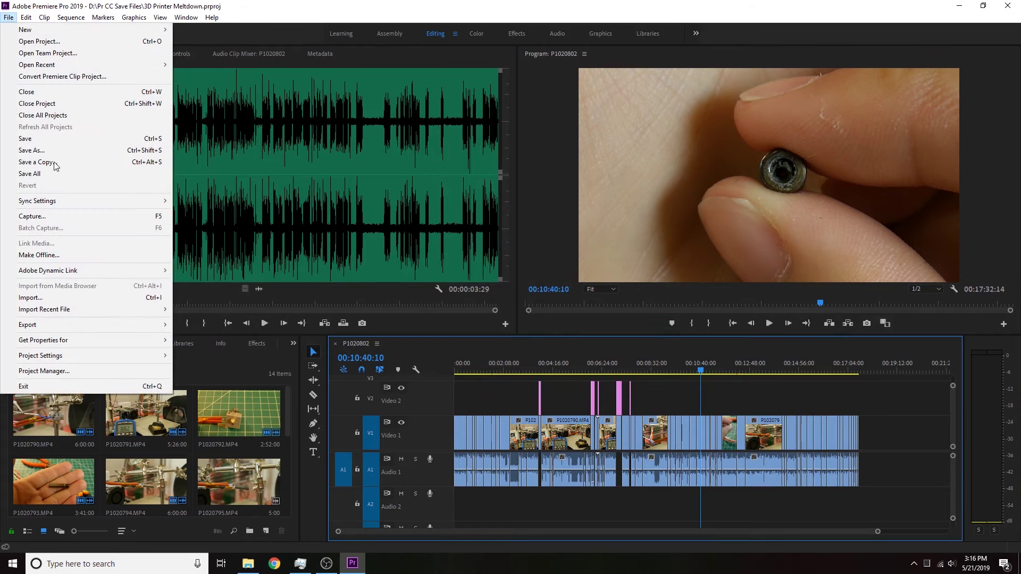
mouse_move(82, 326)
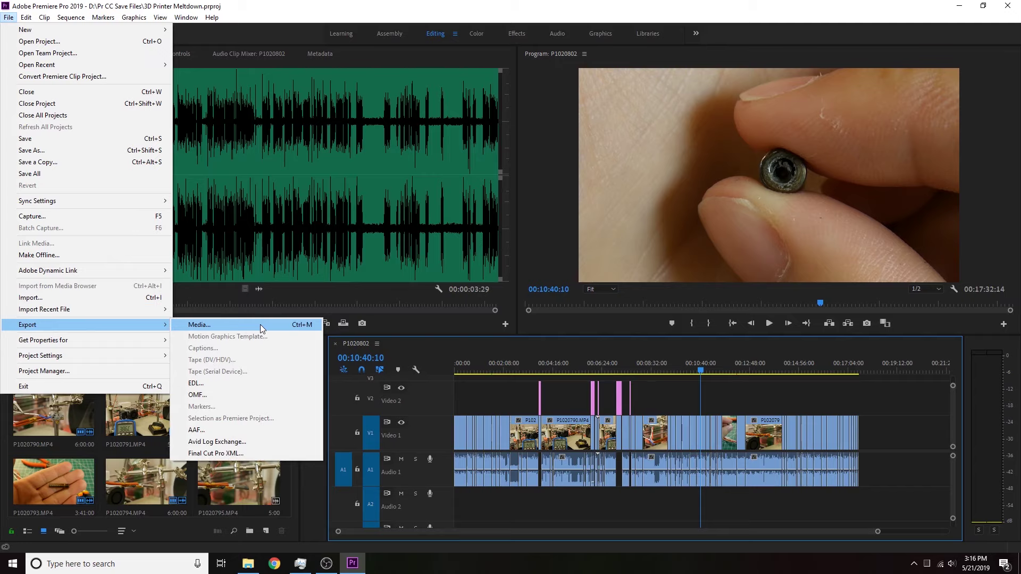
click(276, 324)
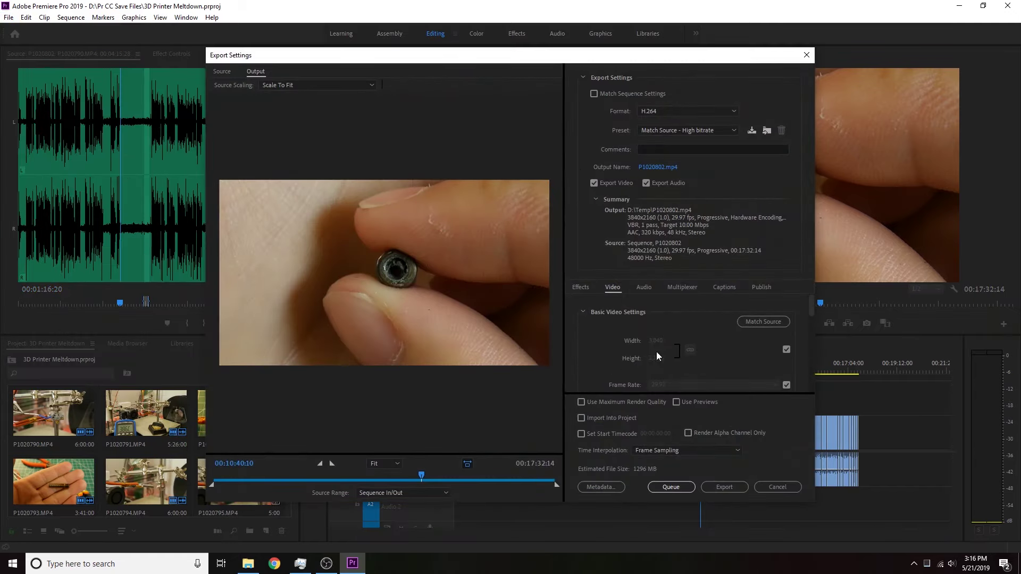
Keep the Match Source - High bitrate preset and name the output file 3D Printer Meltdown.mp4
click(695, 132)
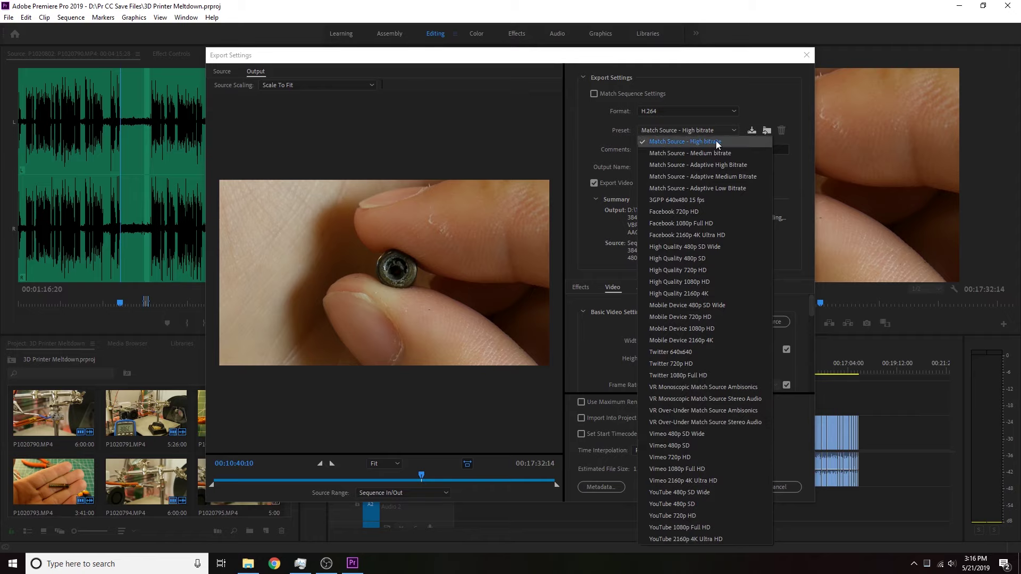
click(767, 106)
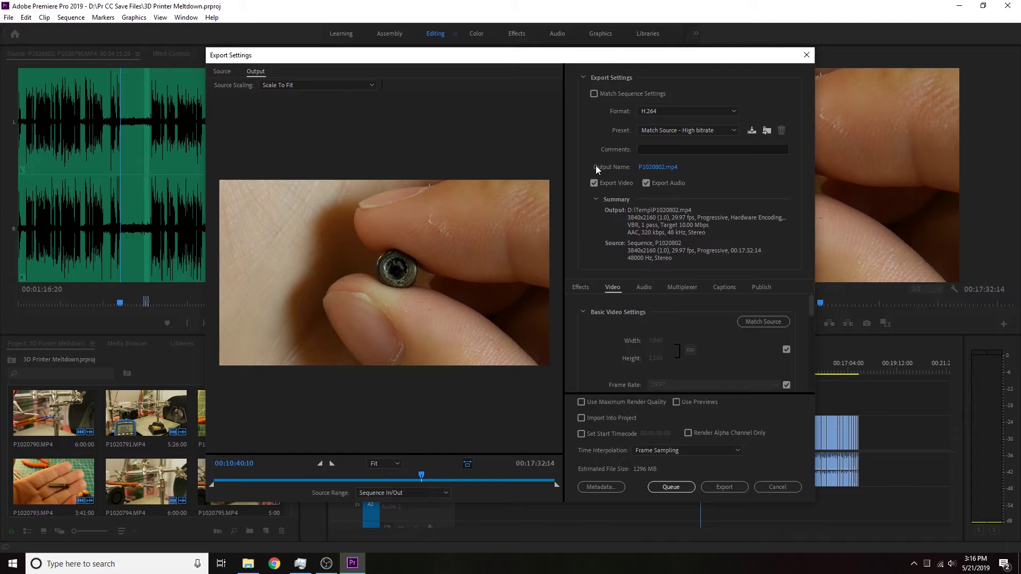
click(652, 168)
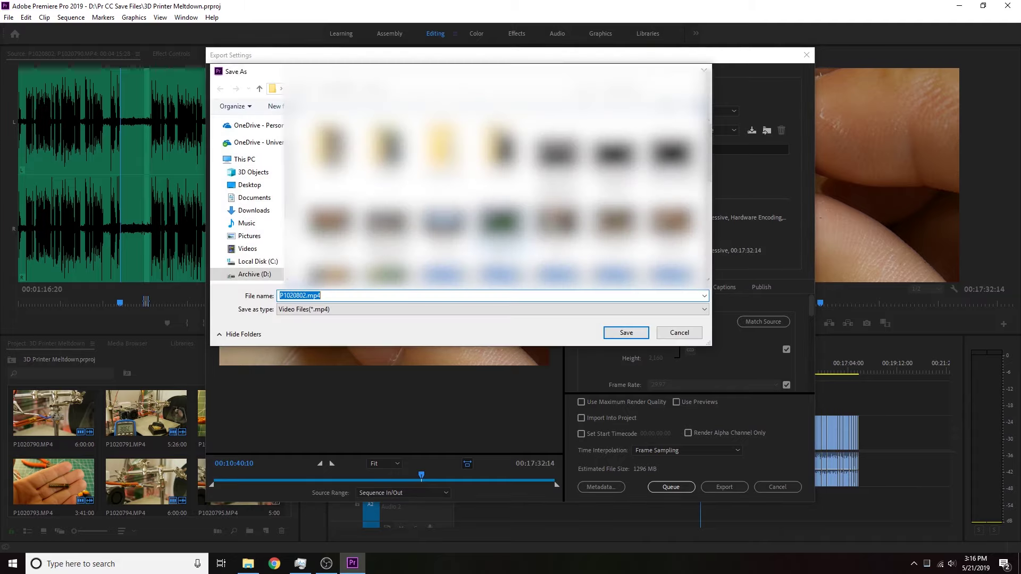
key(BackSpace)
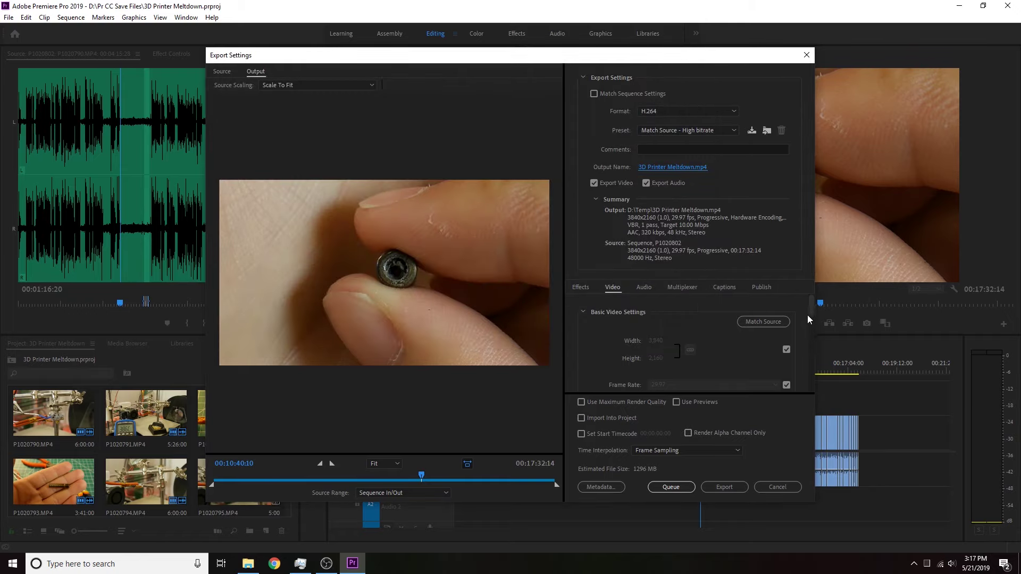
Check the video encoding settings, keeping Hardware Encoding, and set the target bitrate to 50 Mbps
drag(810, 309, 812, 314)
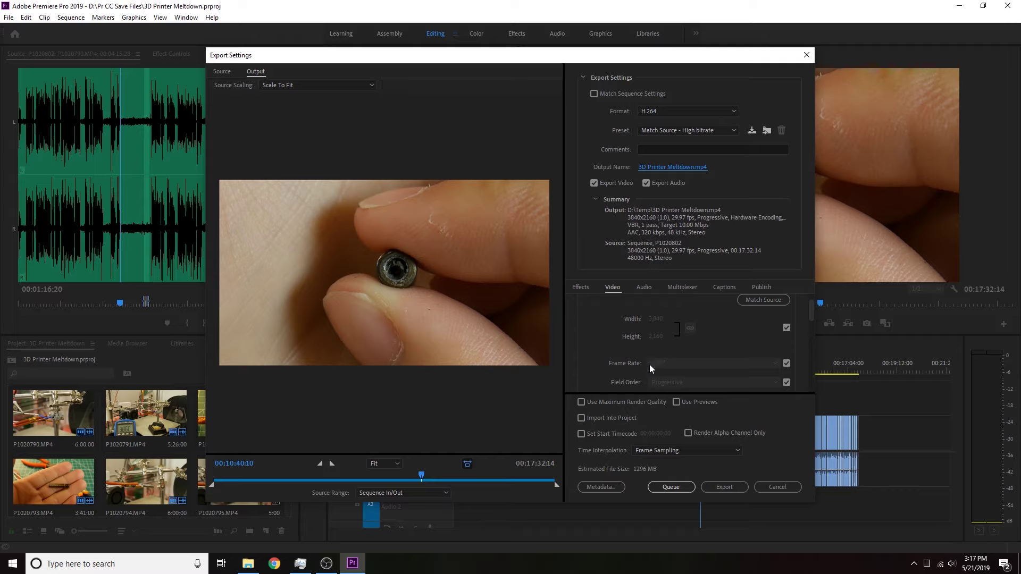
drag(812, 318, 810, 354)
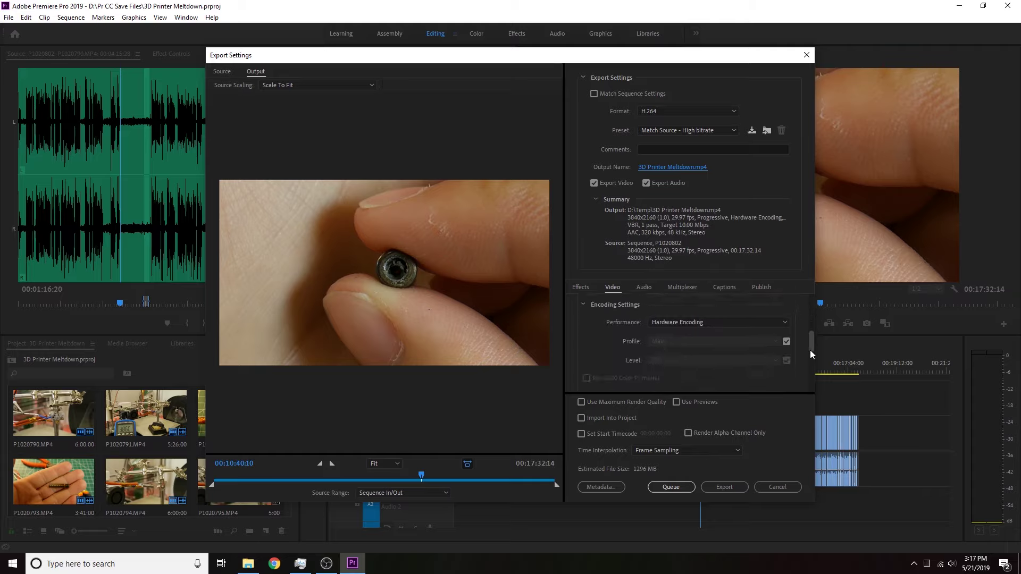
click(755, 323)
click(785, 314)
drag(810, 343, 813, 369)
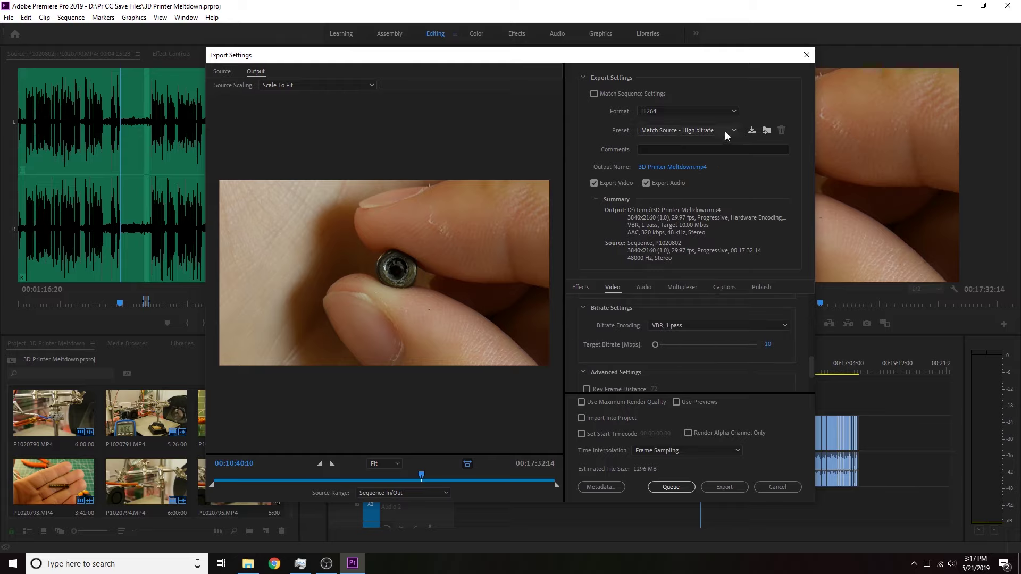
click(769, 346)
text(50)
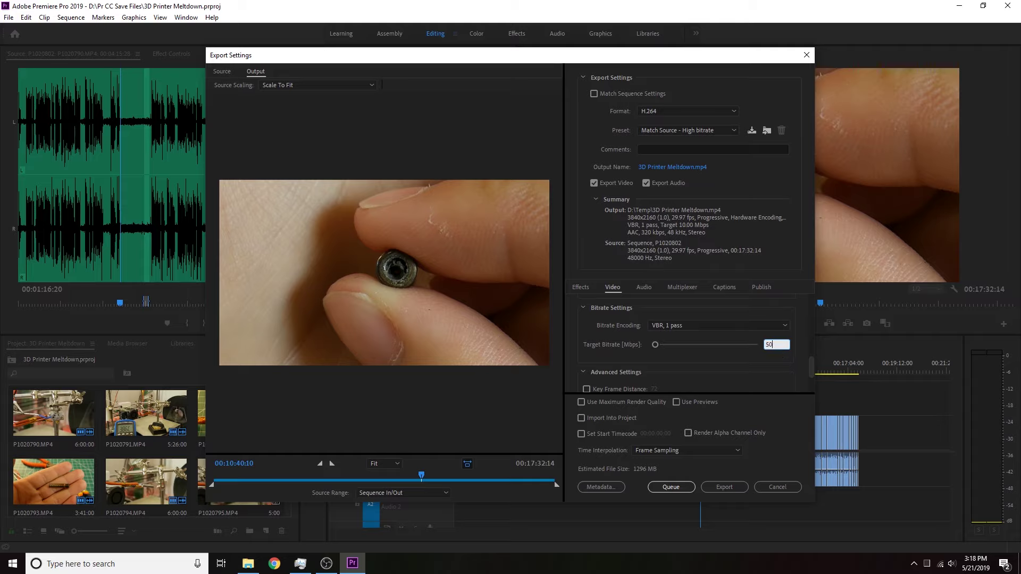
key(Return)
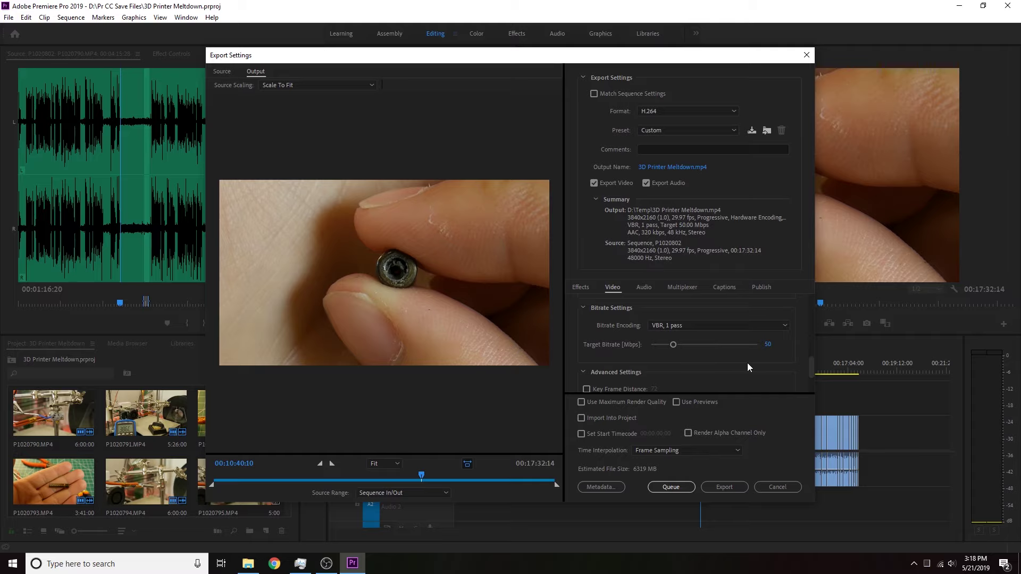
Check the remaining video settings and start exporting the sequence
scroll(743, 379, down, 3)
scroll(735, 378, up, 3)
scroll(726, 377, up, 2)
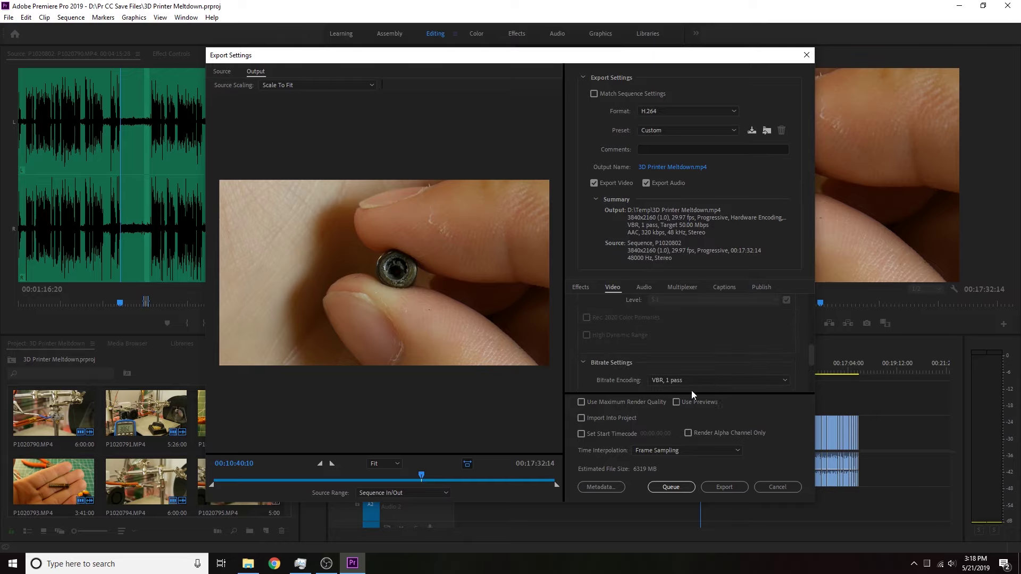
click(730, 487)
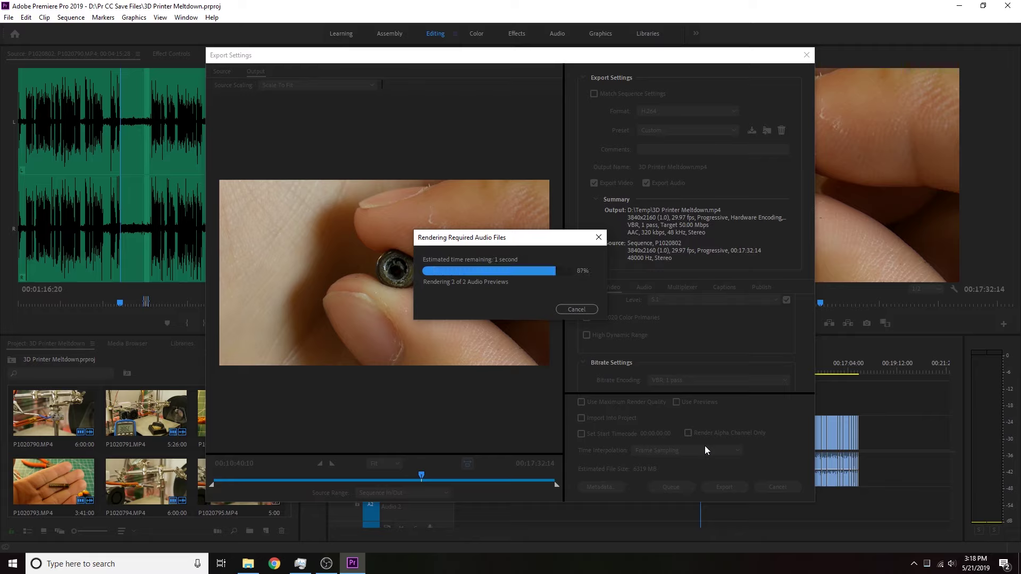